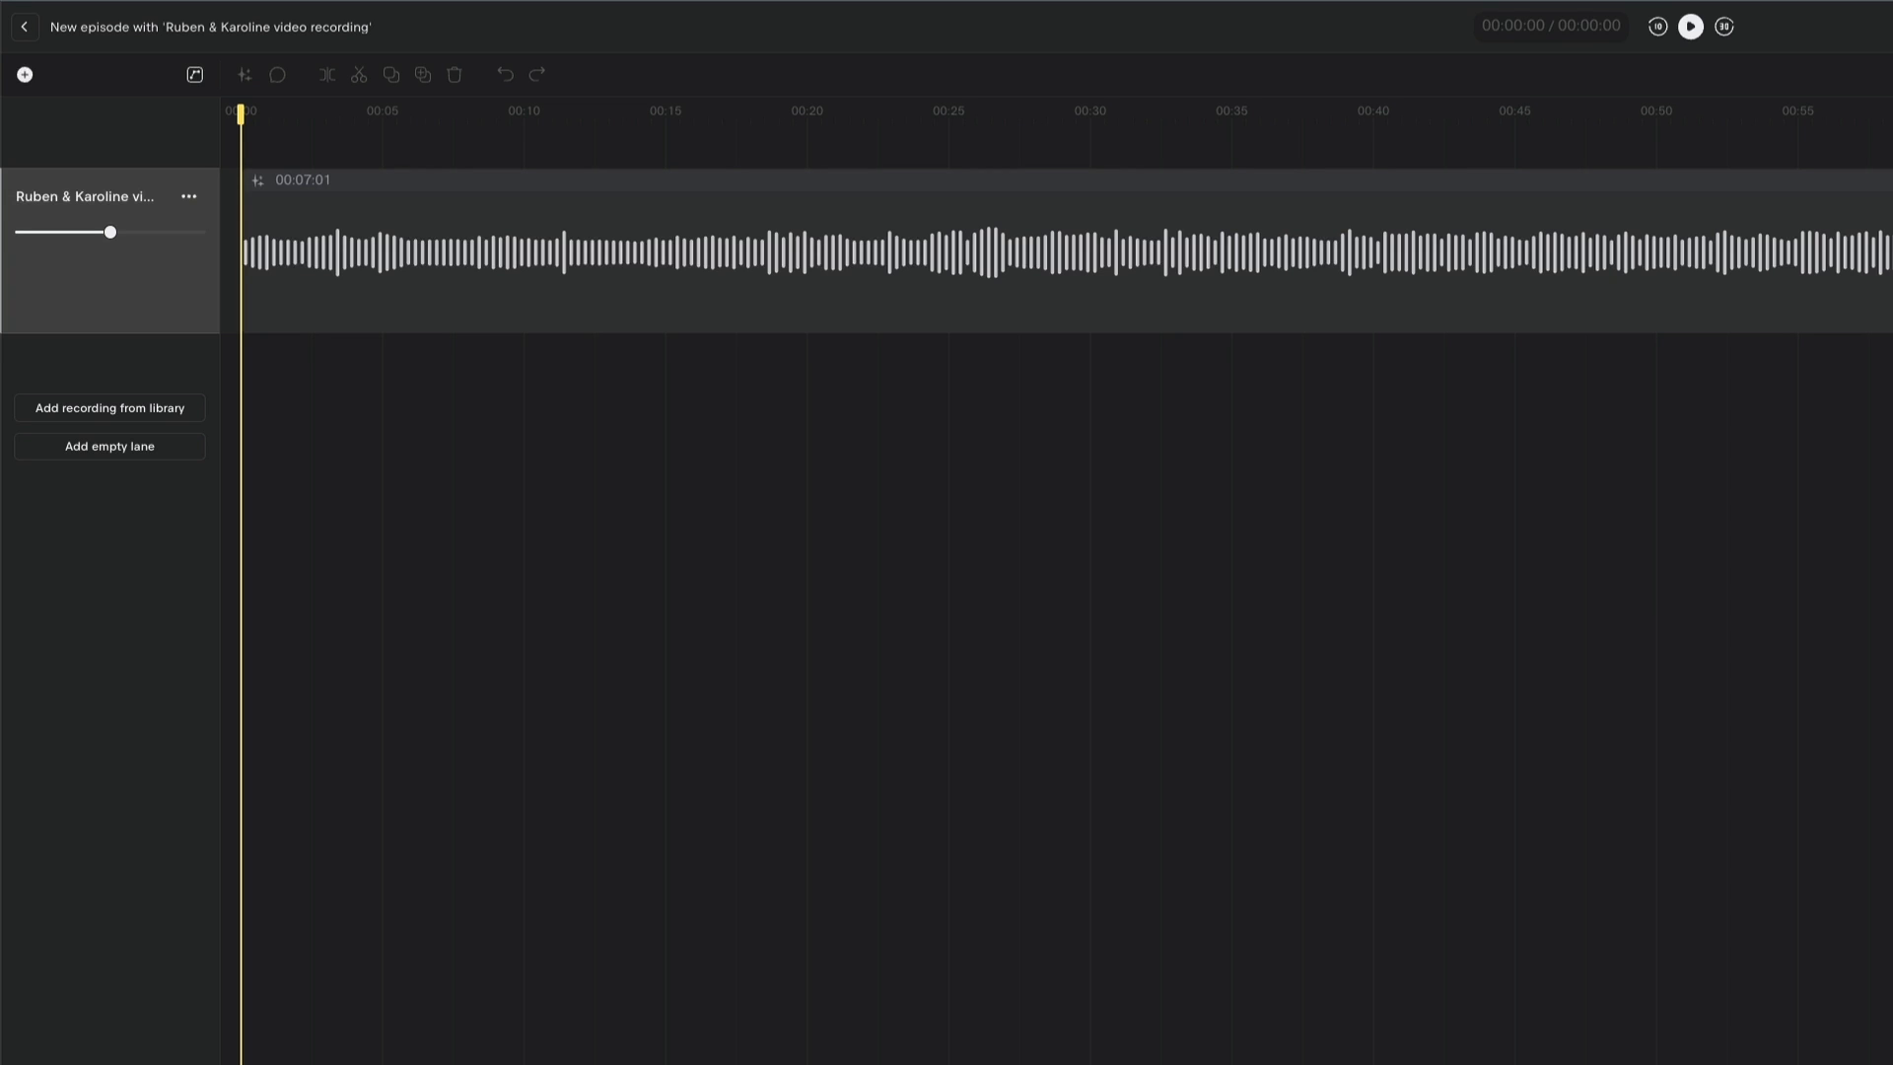
Inspect the recording's waveform on the timeline at minimum and maximum zoom.
left_click(1741, 1018)
left_click(1741, 1018)
left_click(1741, 1018)
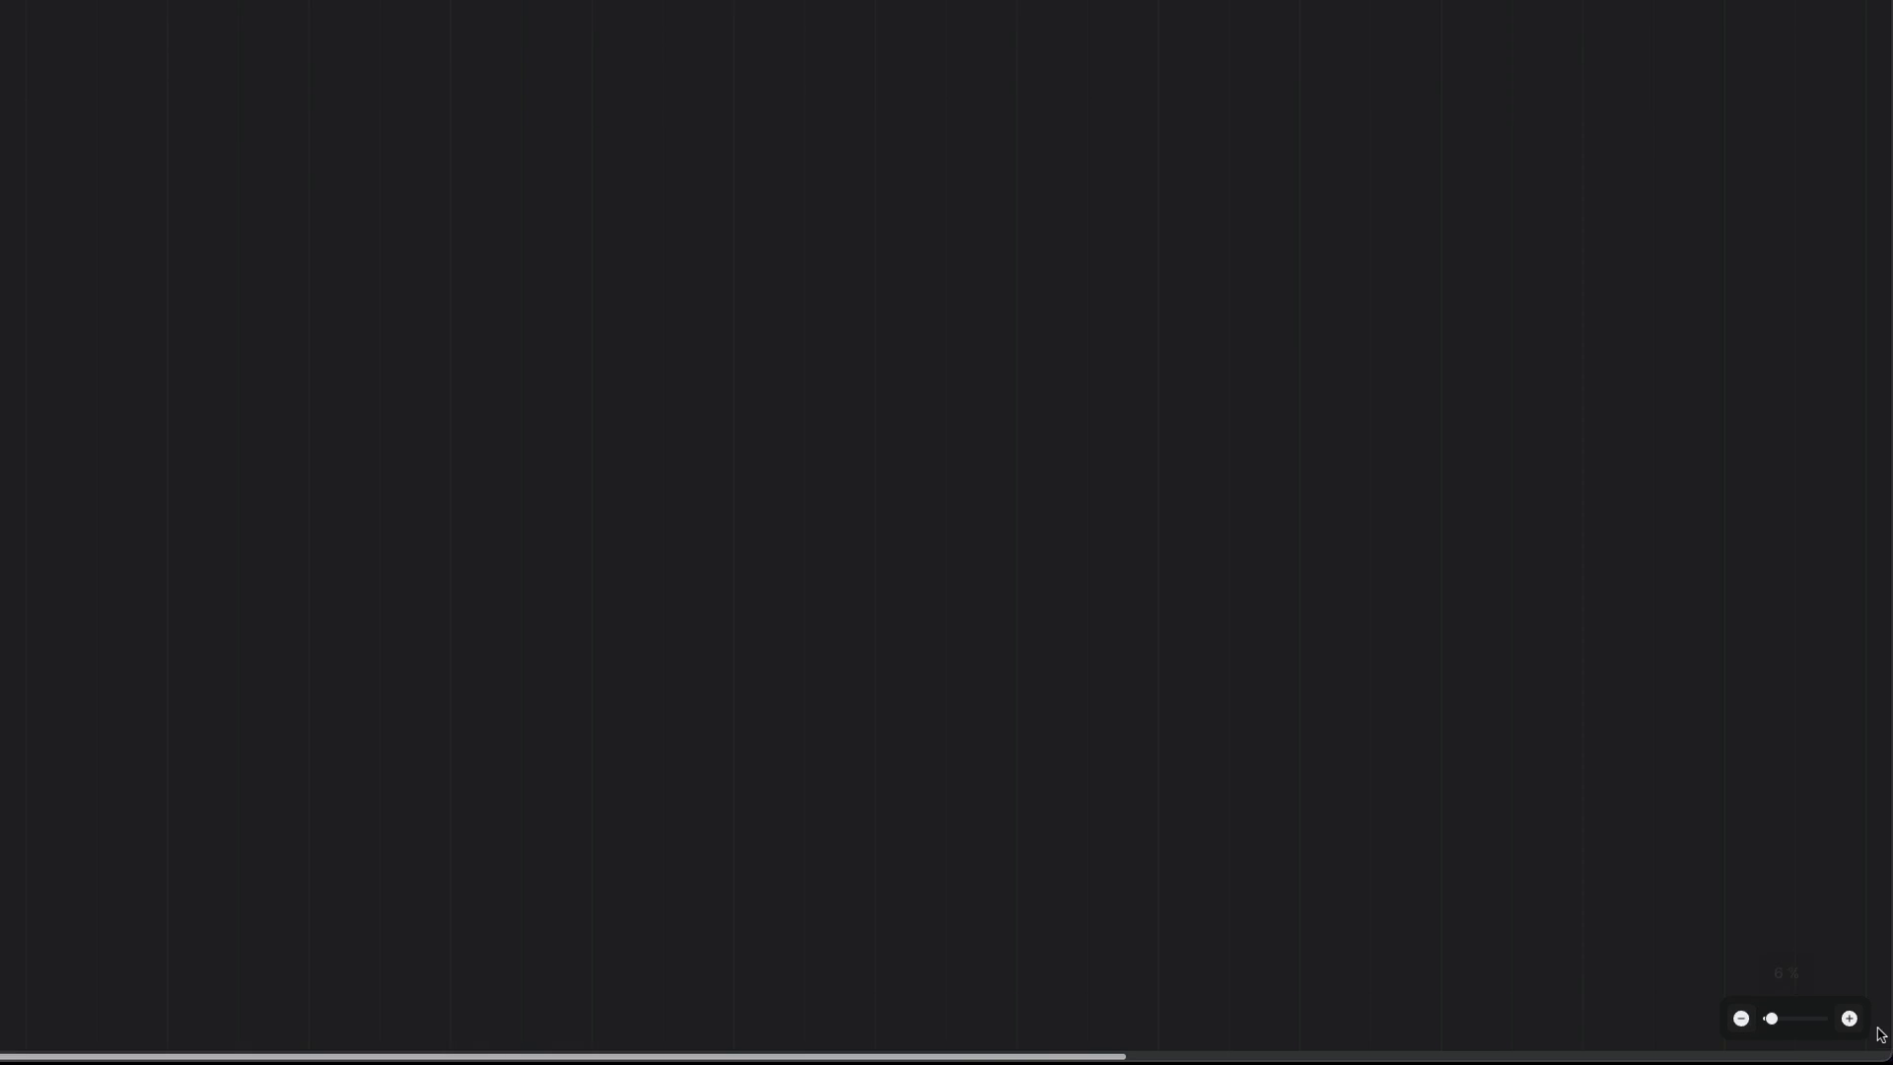
left_click(1850, 1017)
left_click(1849, 1017)
left_click(1849, 1017)
left_click(1850, 1018)
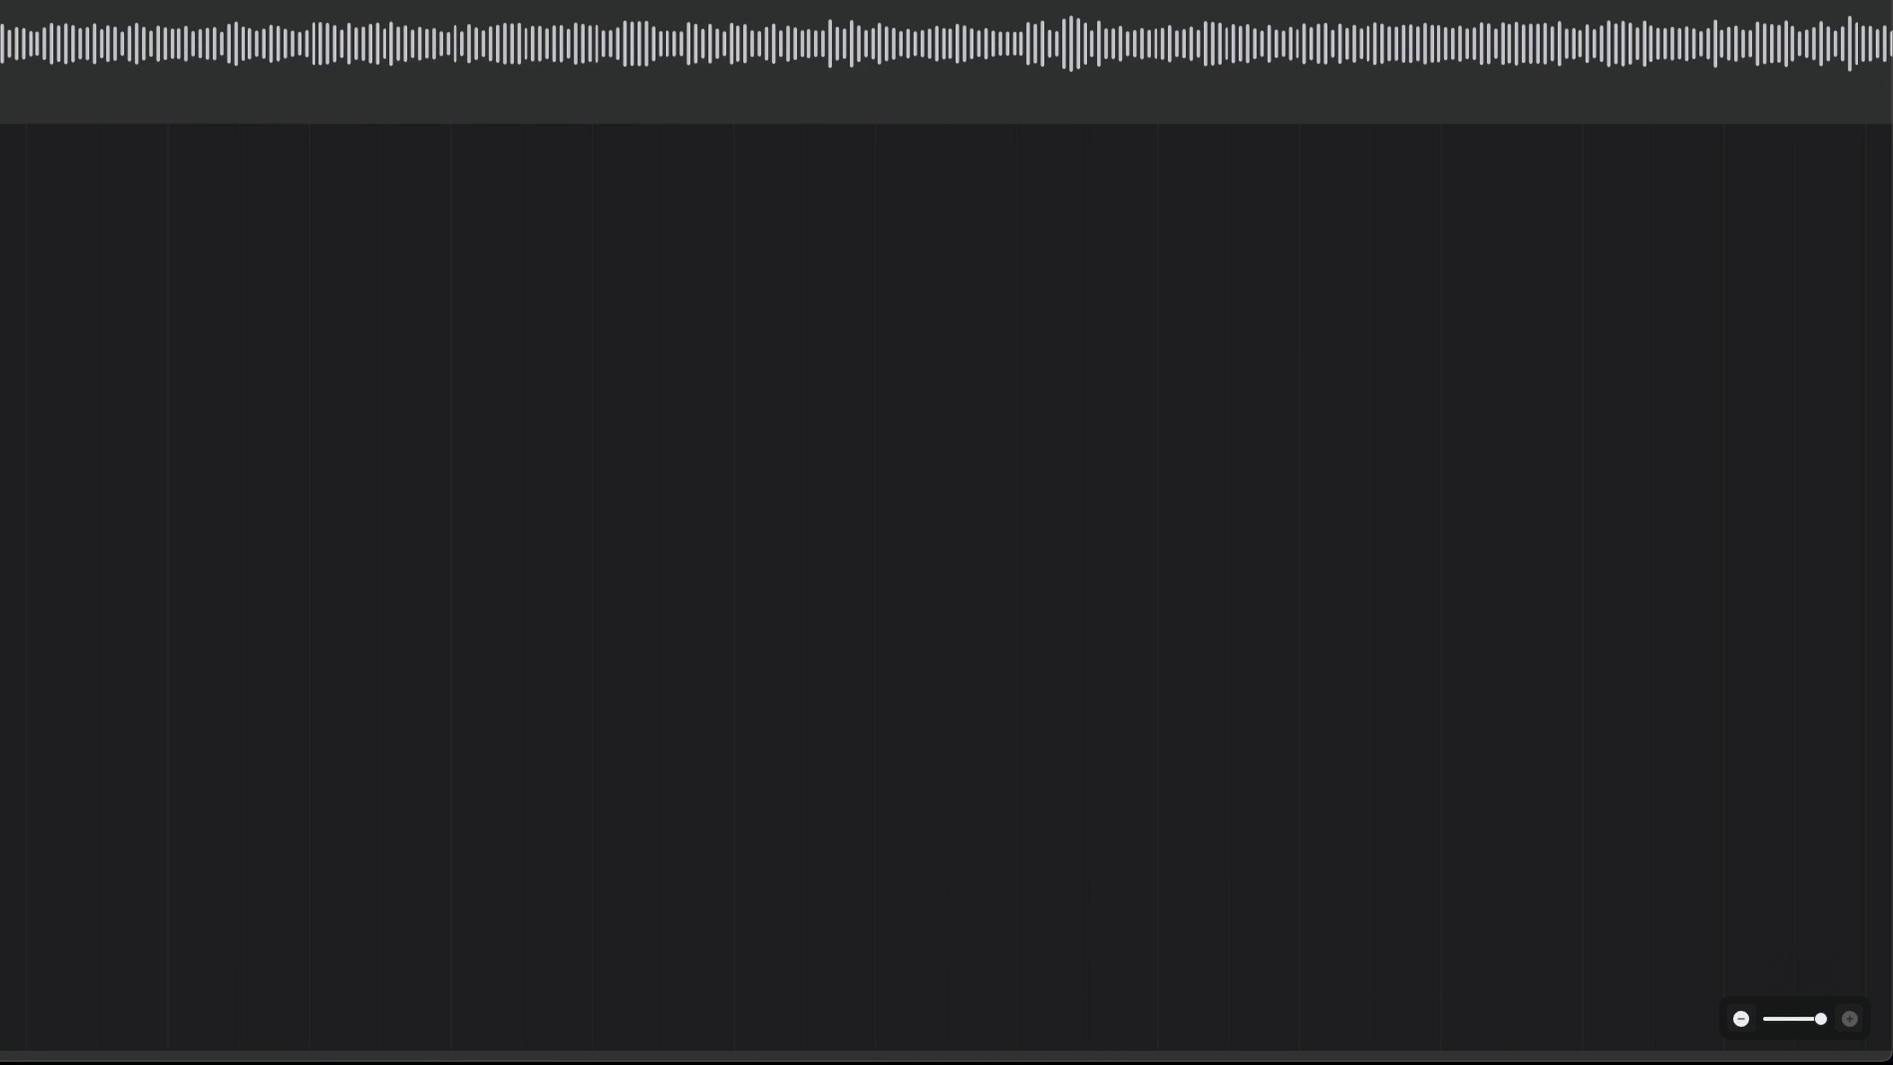
Add an empty lane and the "Welcome To CES" recording from the CES library folder.
left_click(103, 448)
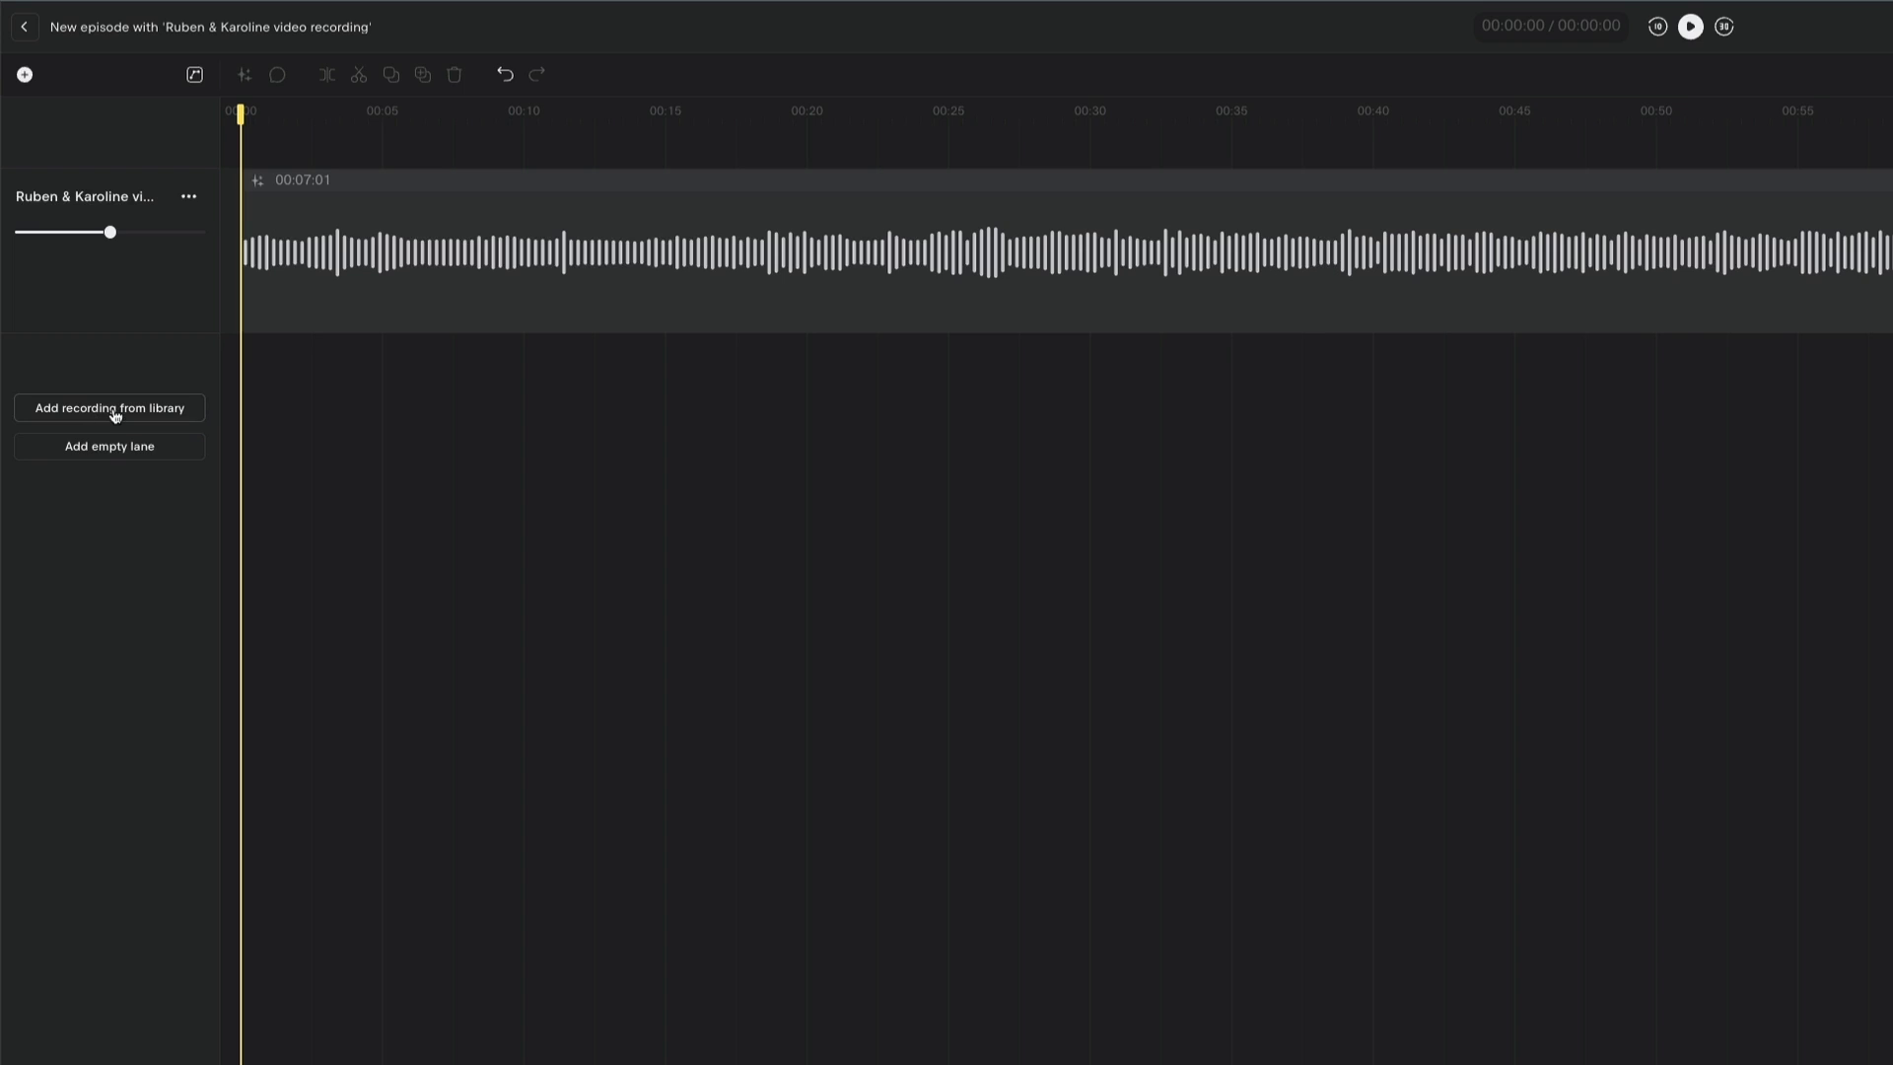
left_click(113, 410)
left_click(845, 646)
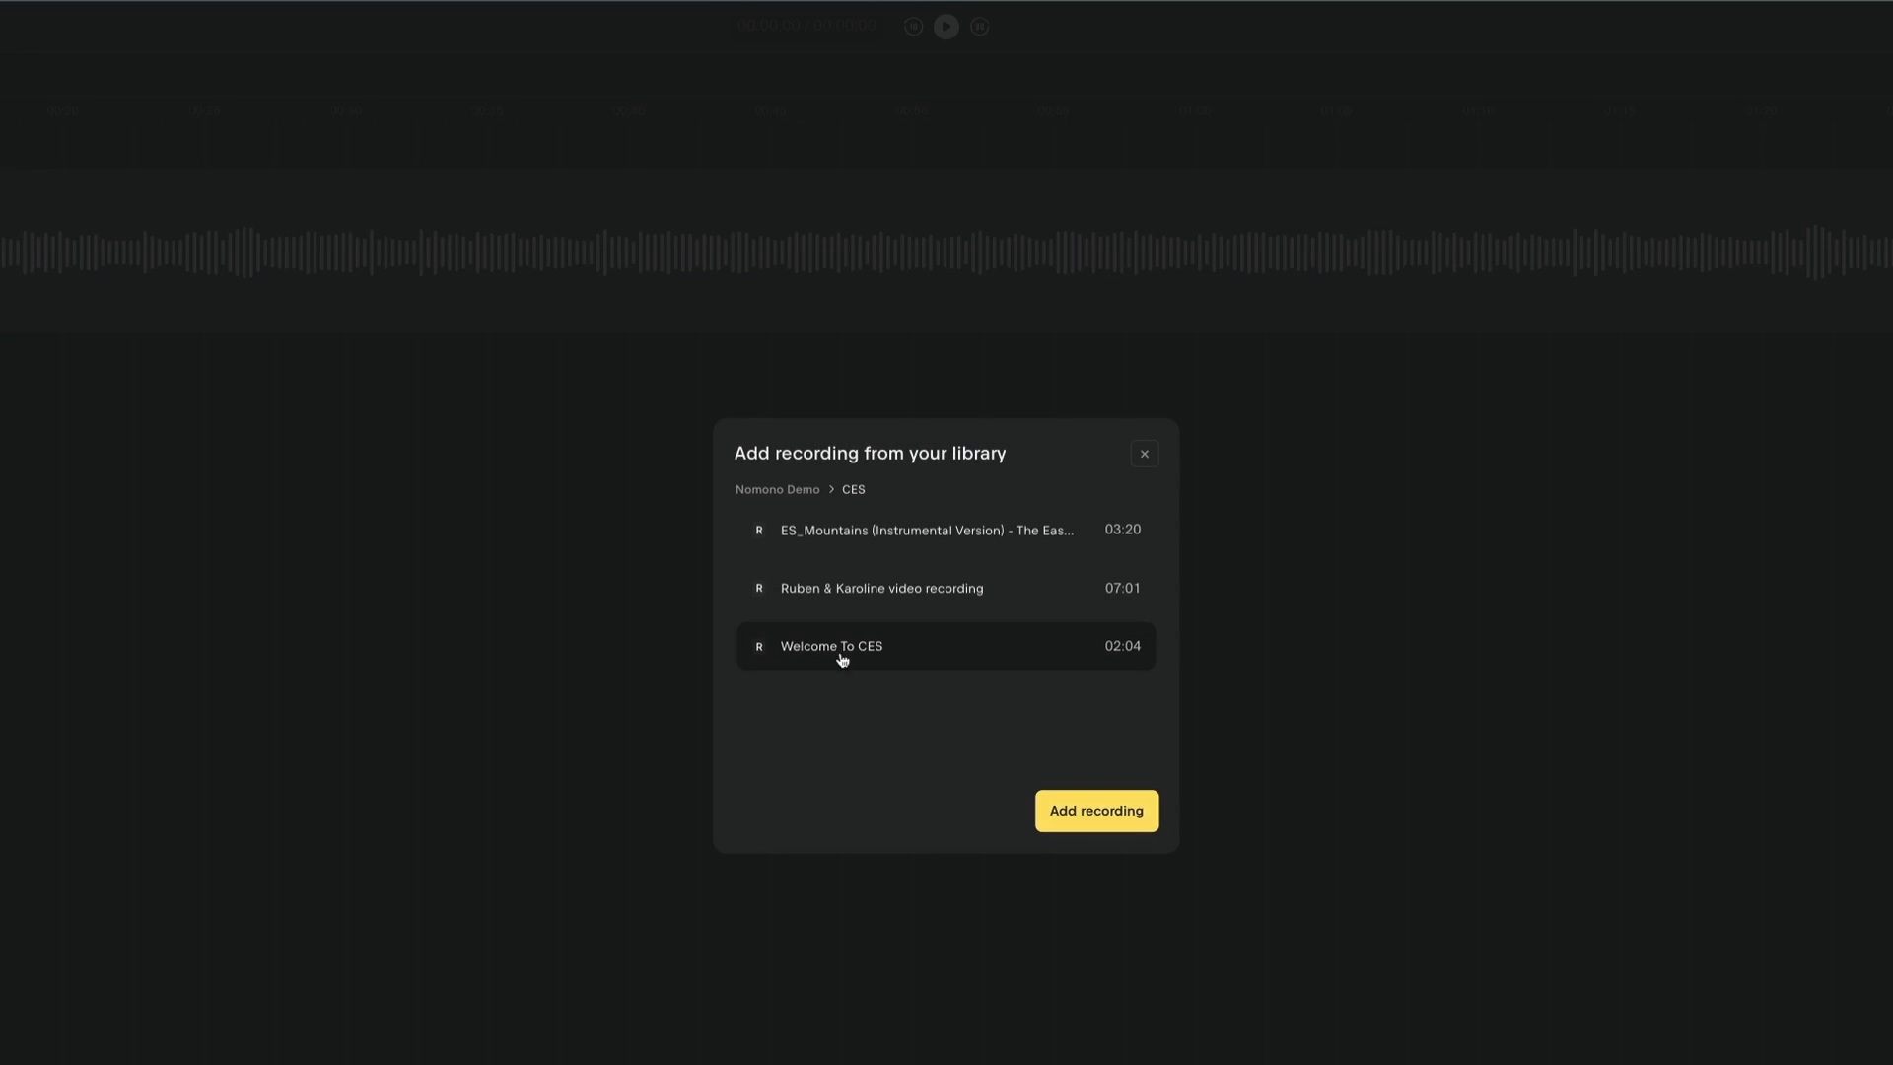
left_click(1104, 814)
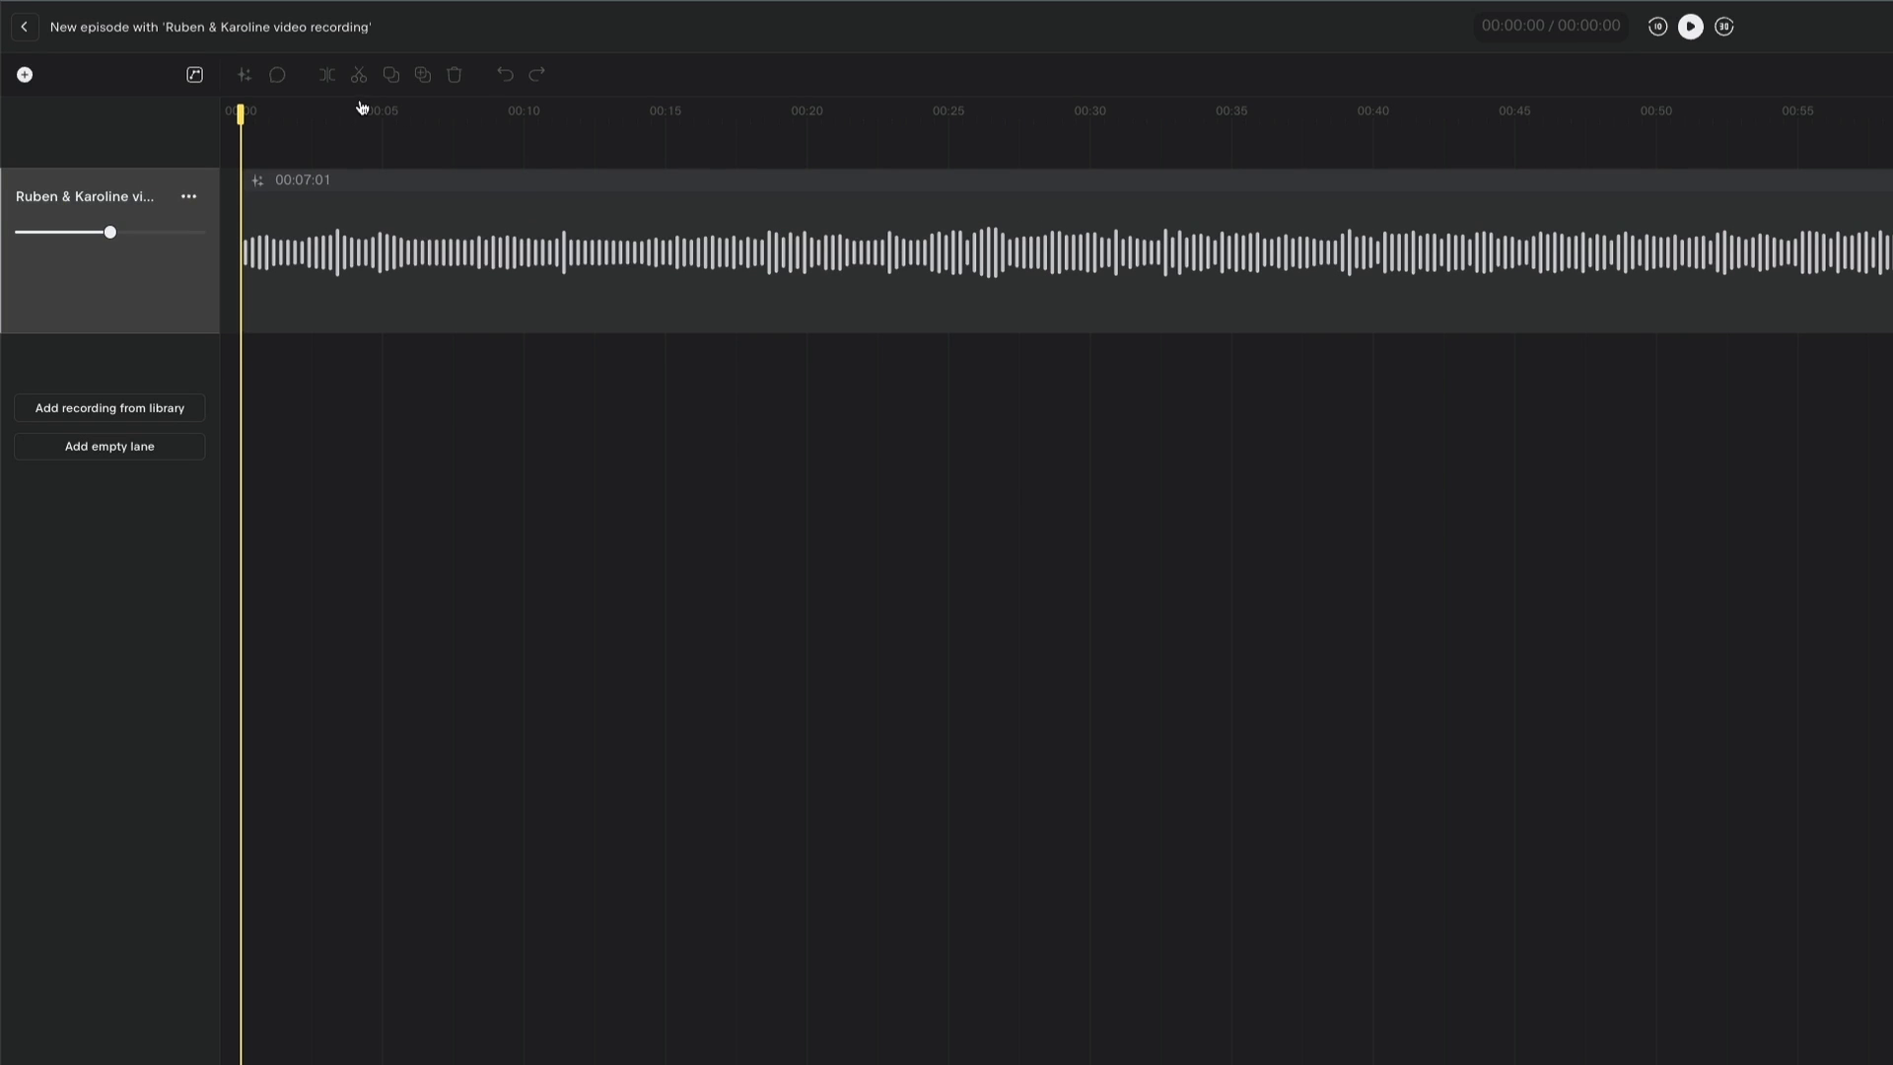
Cut off the part of the recording before 6 seconds and move the remaining clip to the start of the timeline.
left_click(408, 115)
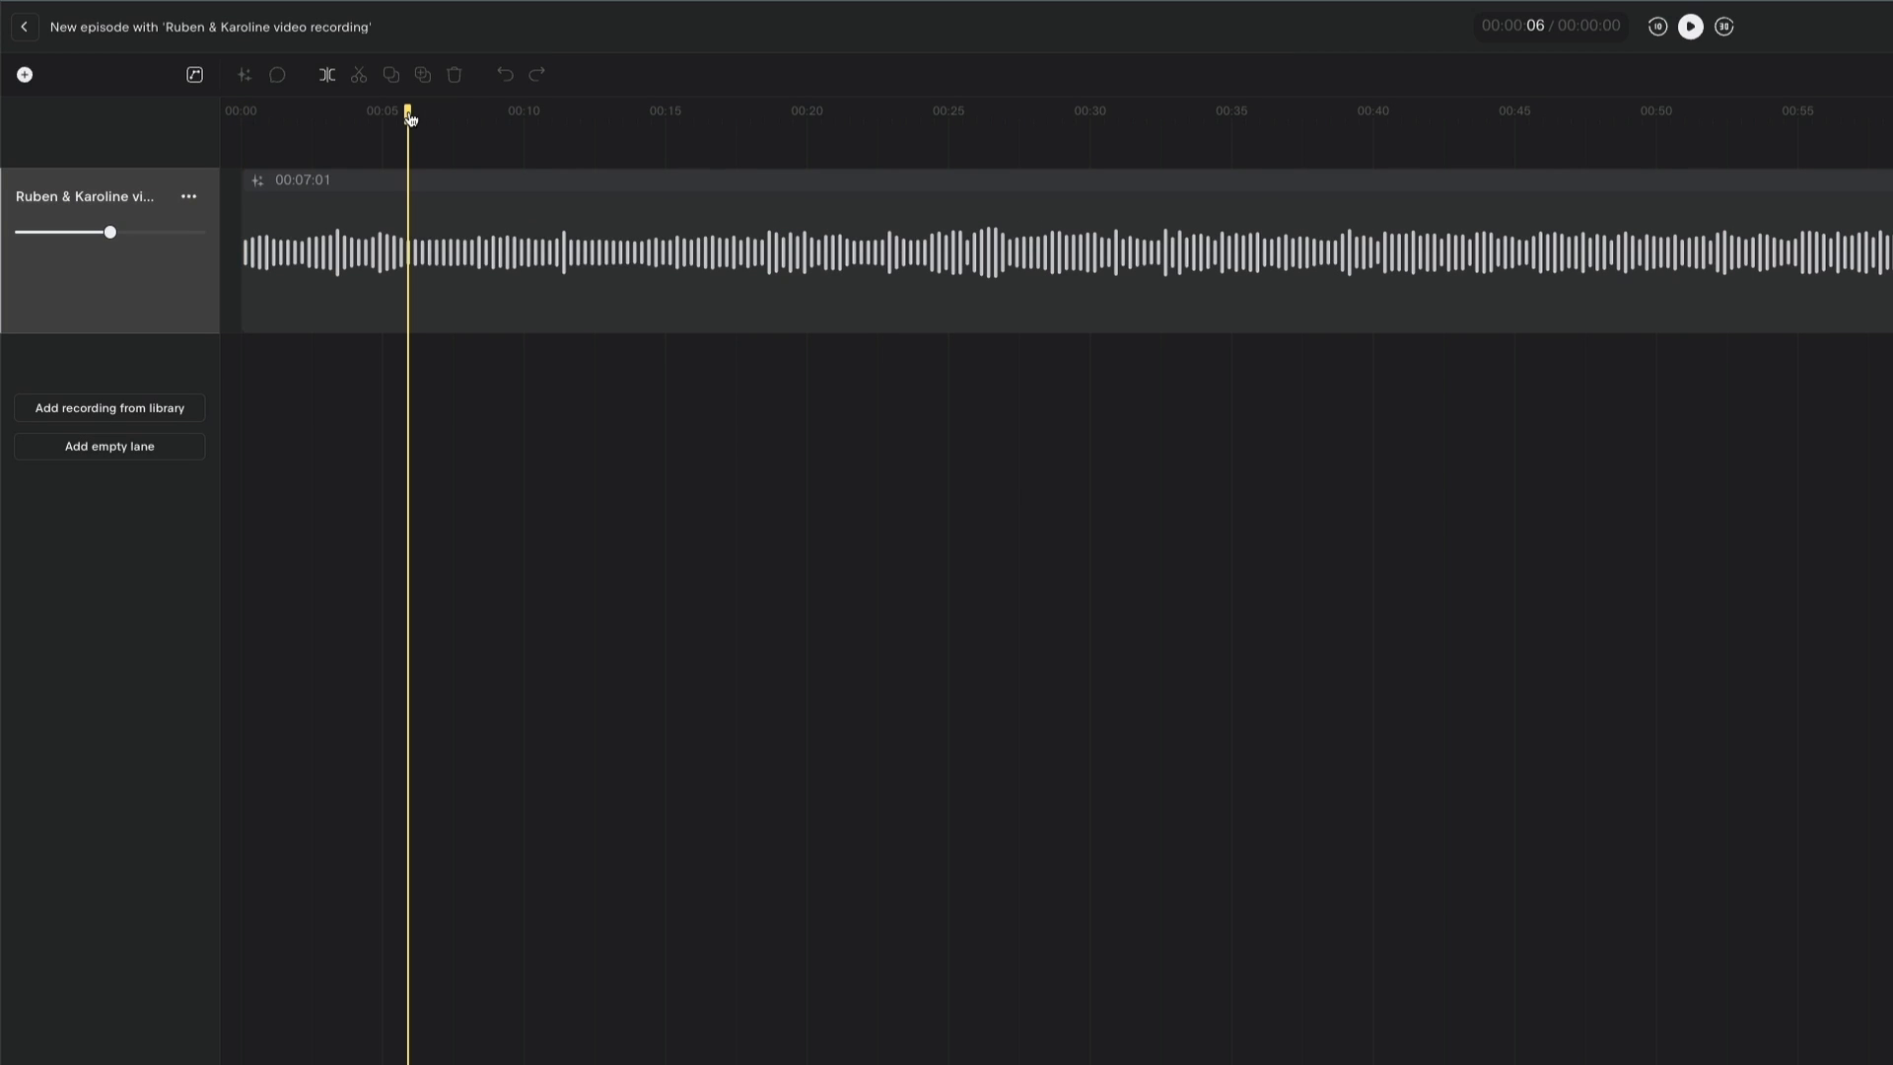
left_click(329, 77)
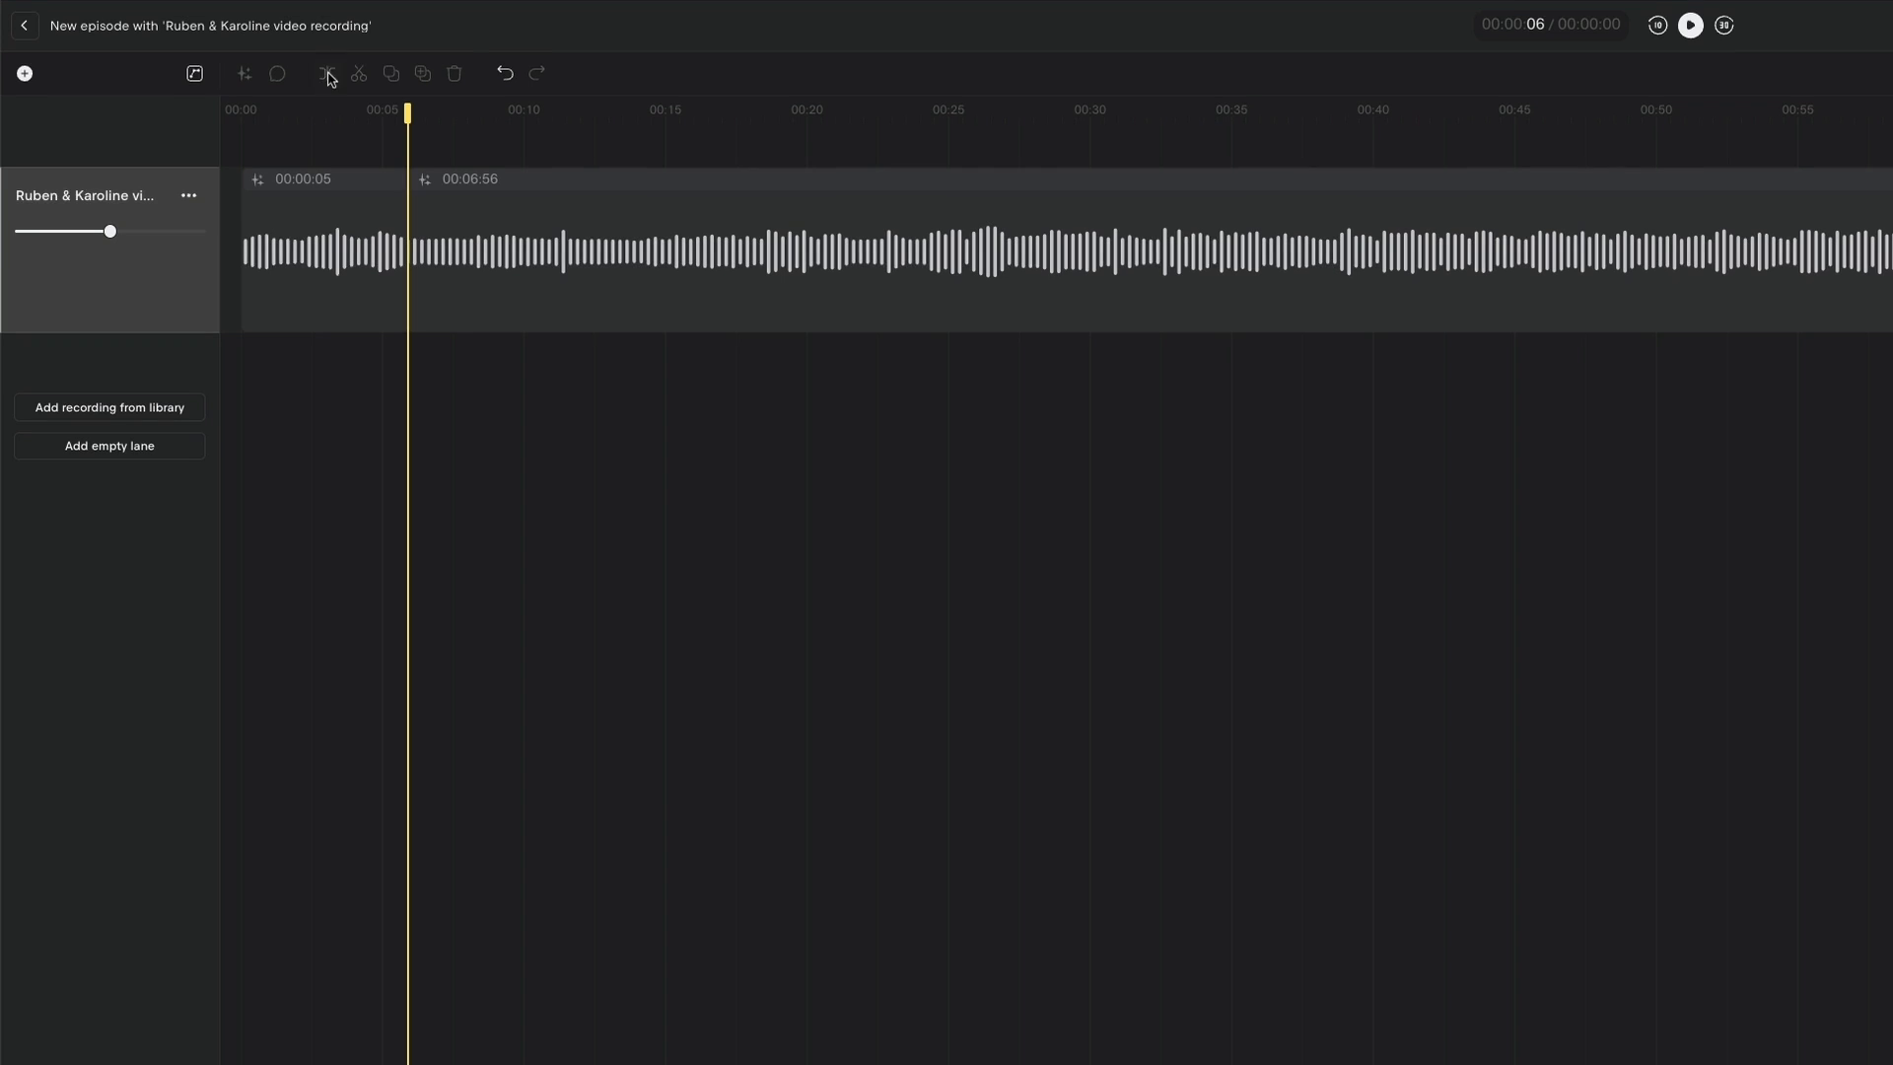
left_click(361, 181)
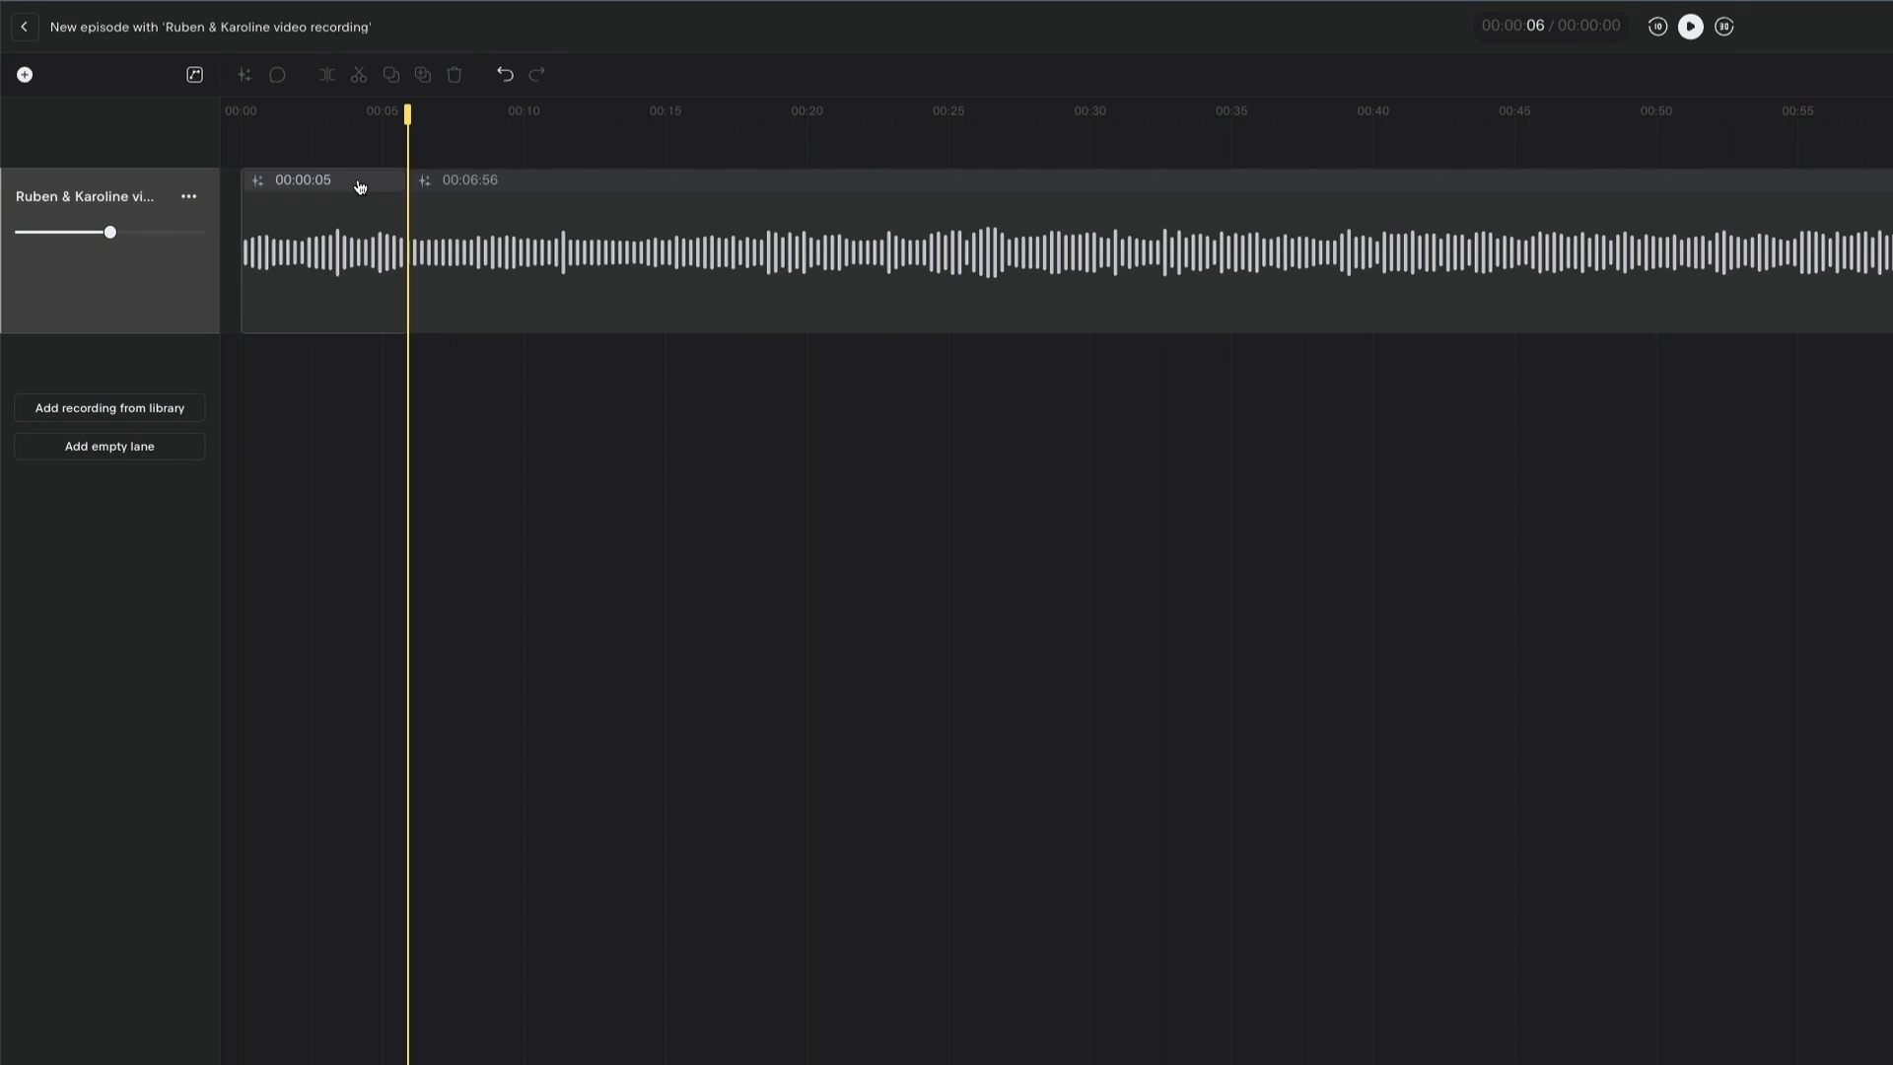
left_click(361, 77)
left_click_drag(549, 194, 344, 181)
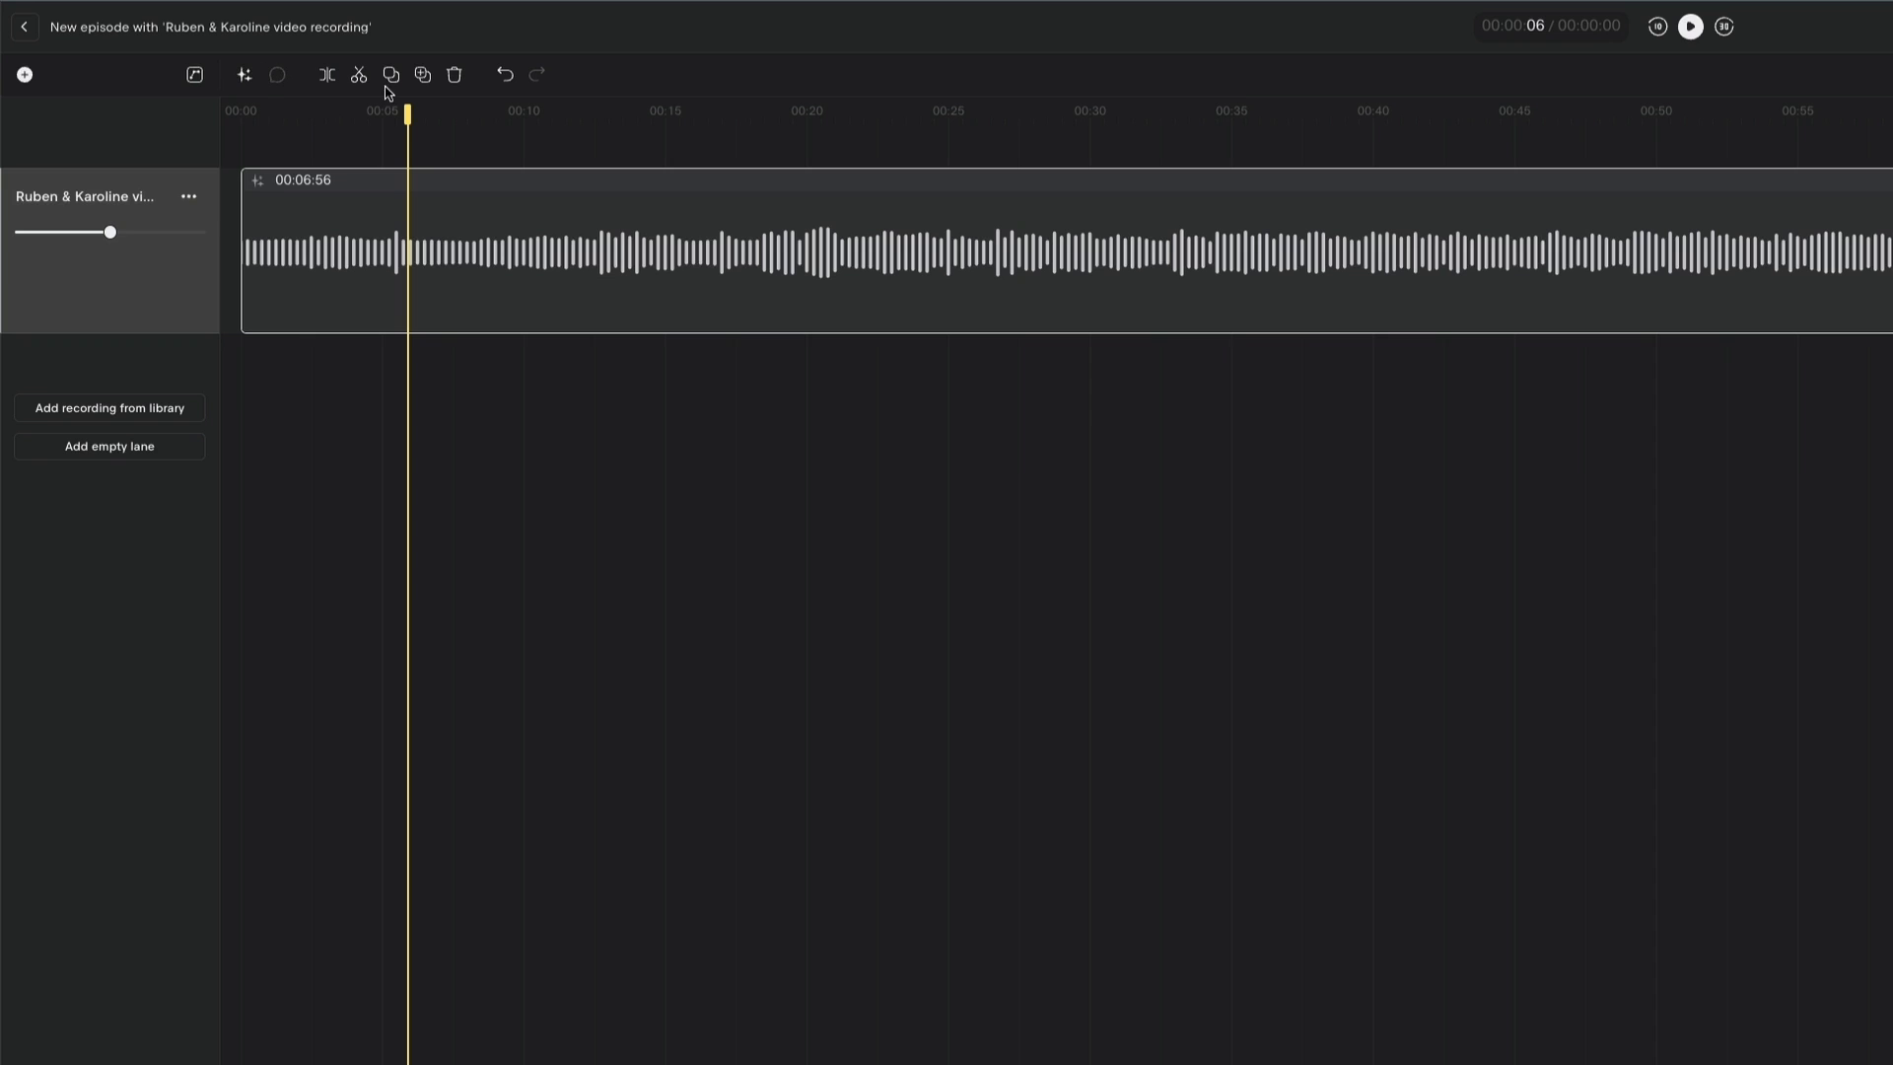
Select the range from about 00:08.13 to 00:21.13 and attach the comment "Intro" to it.
left_click_drag(474, 217, 839, 242)
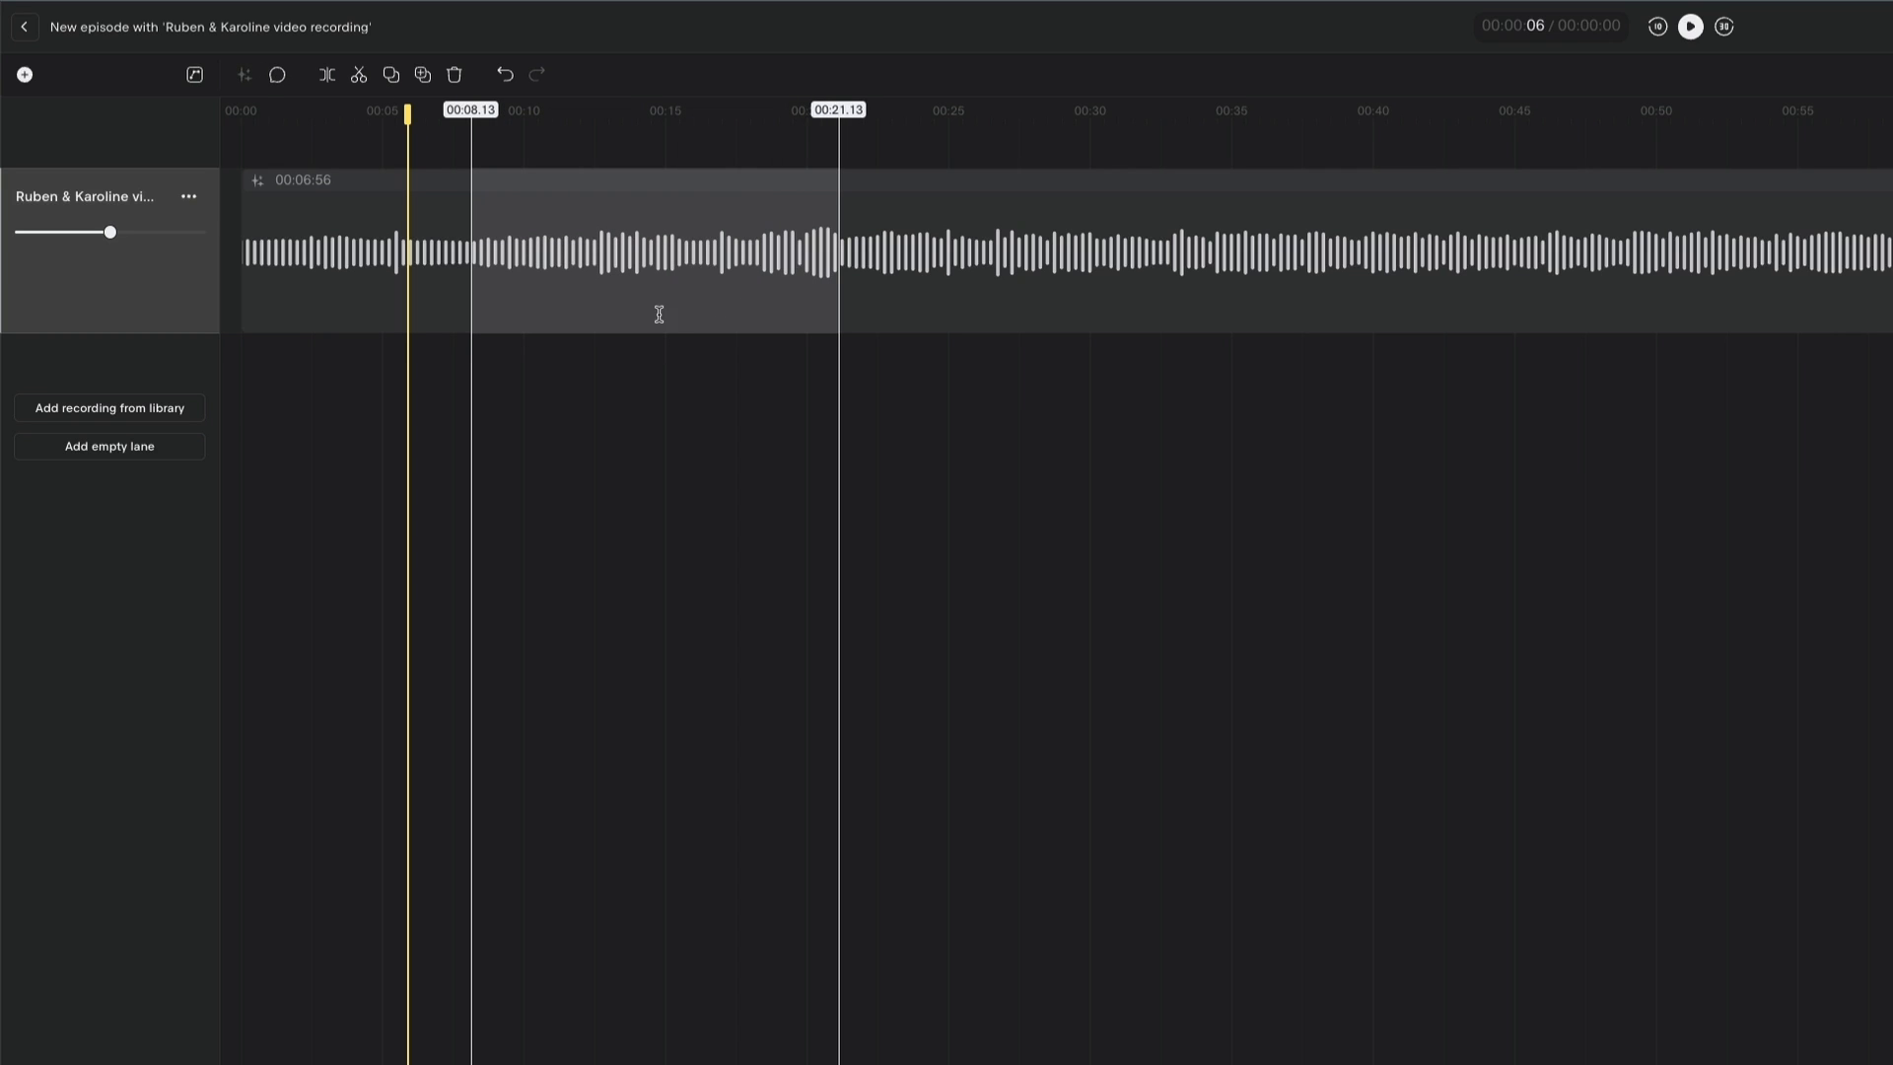
left_click(278, 78)
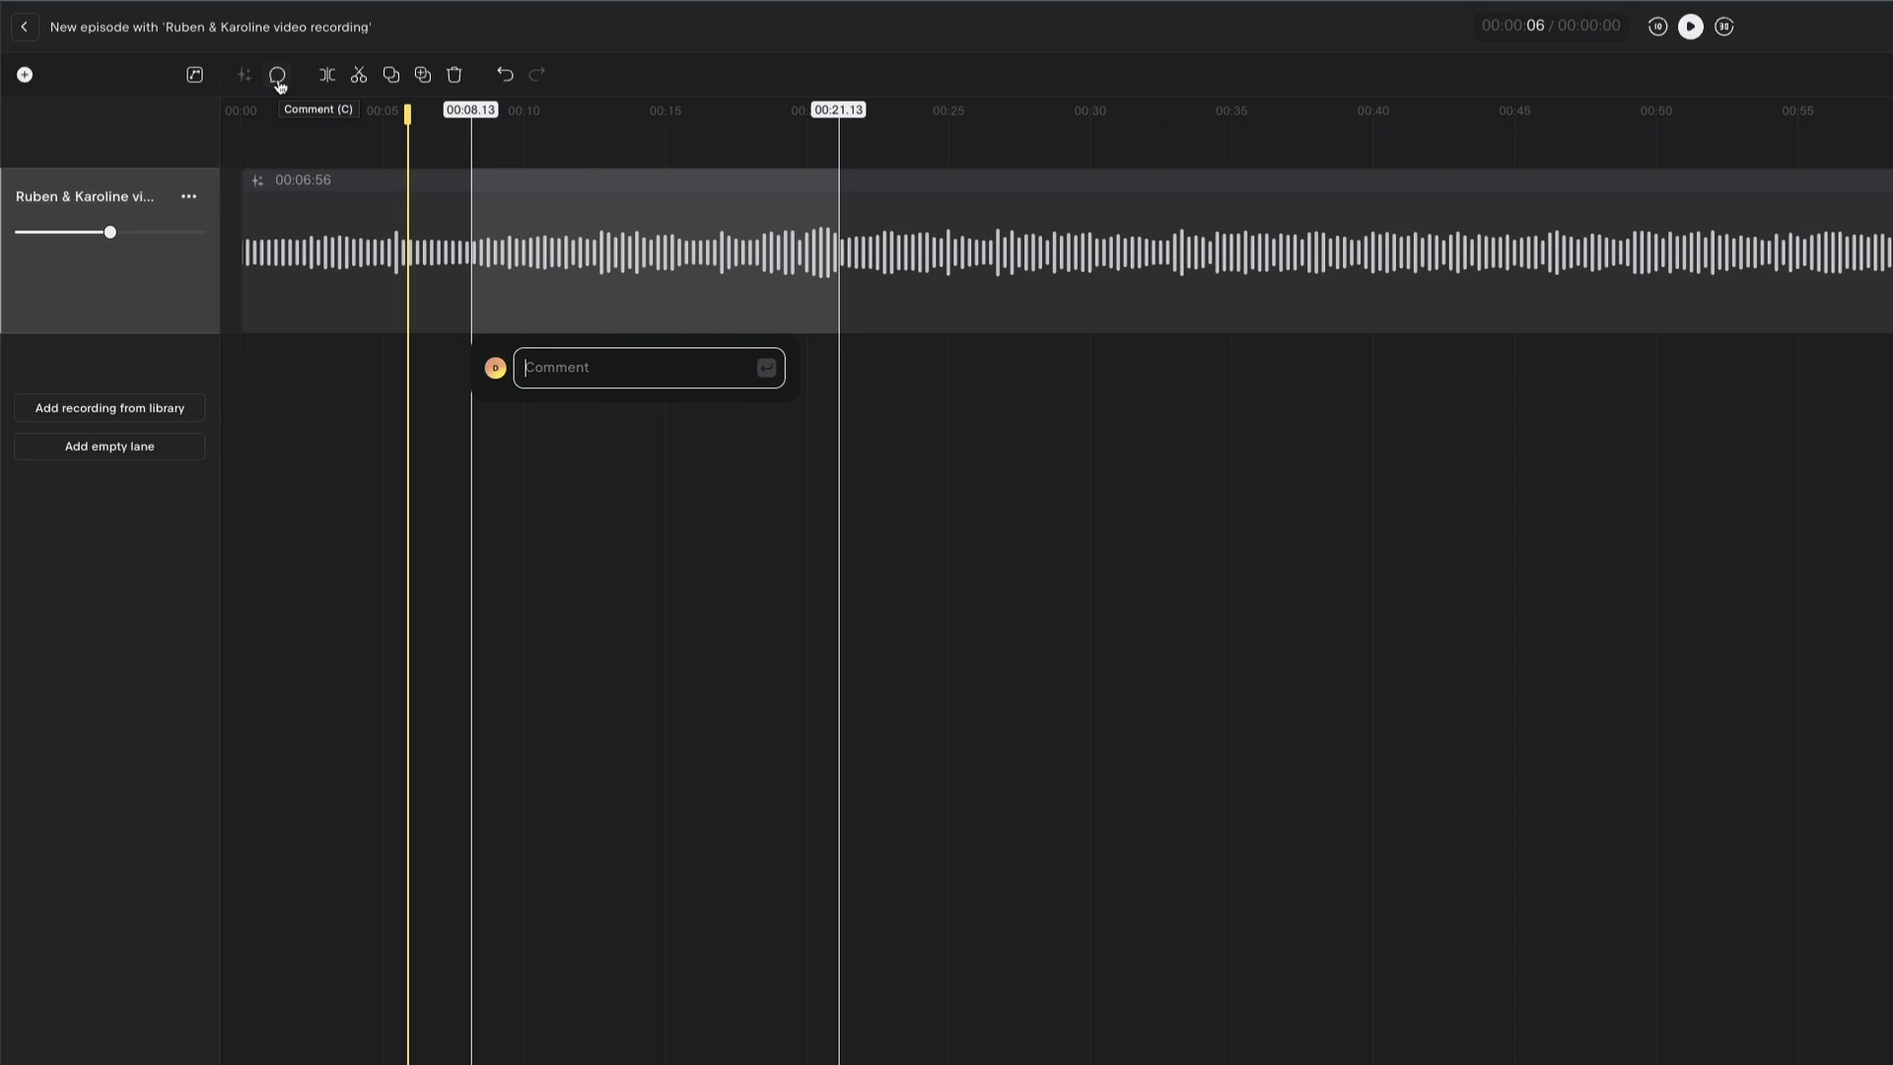
type("Intro")
key("Return")
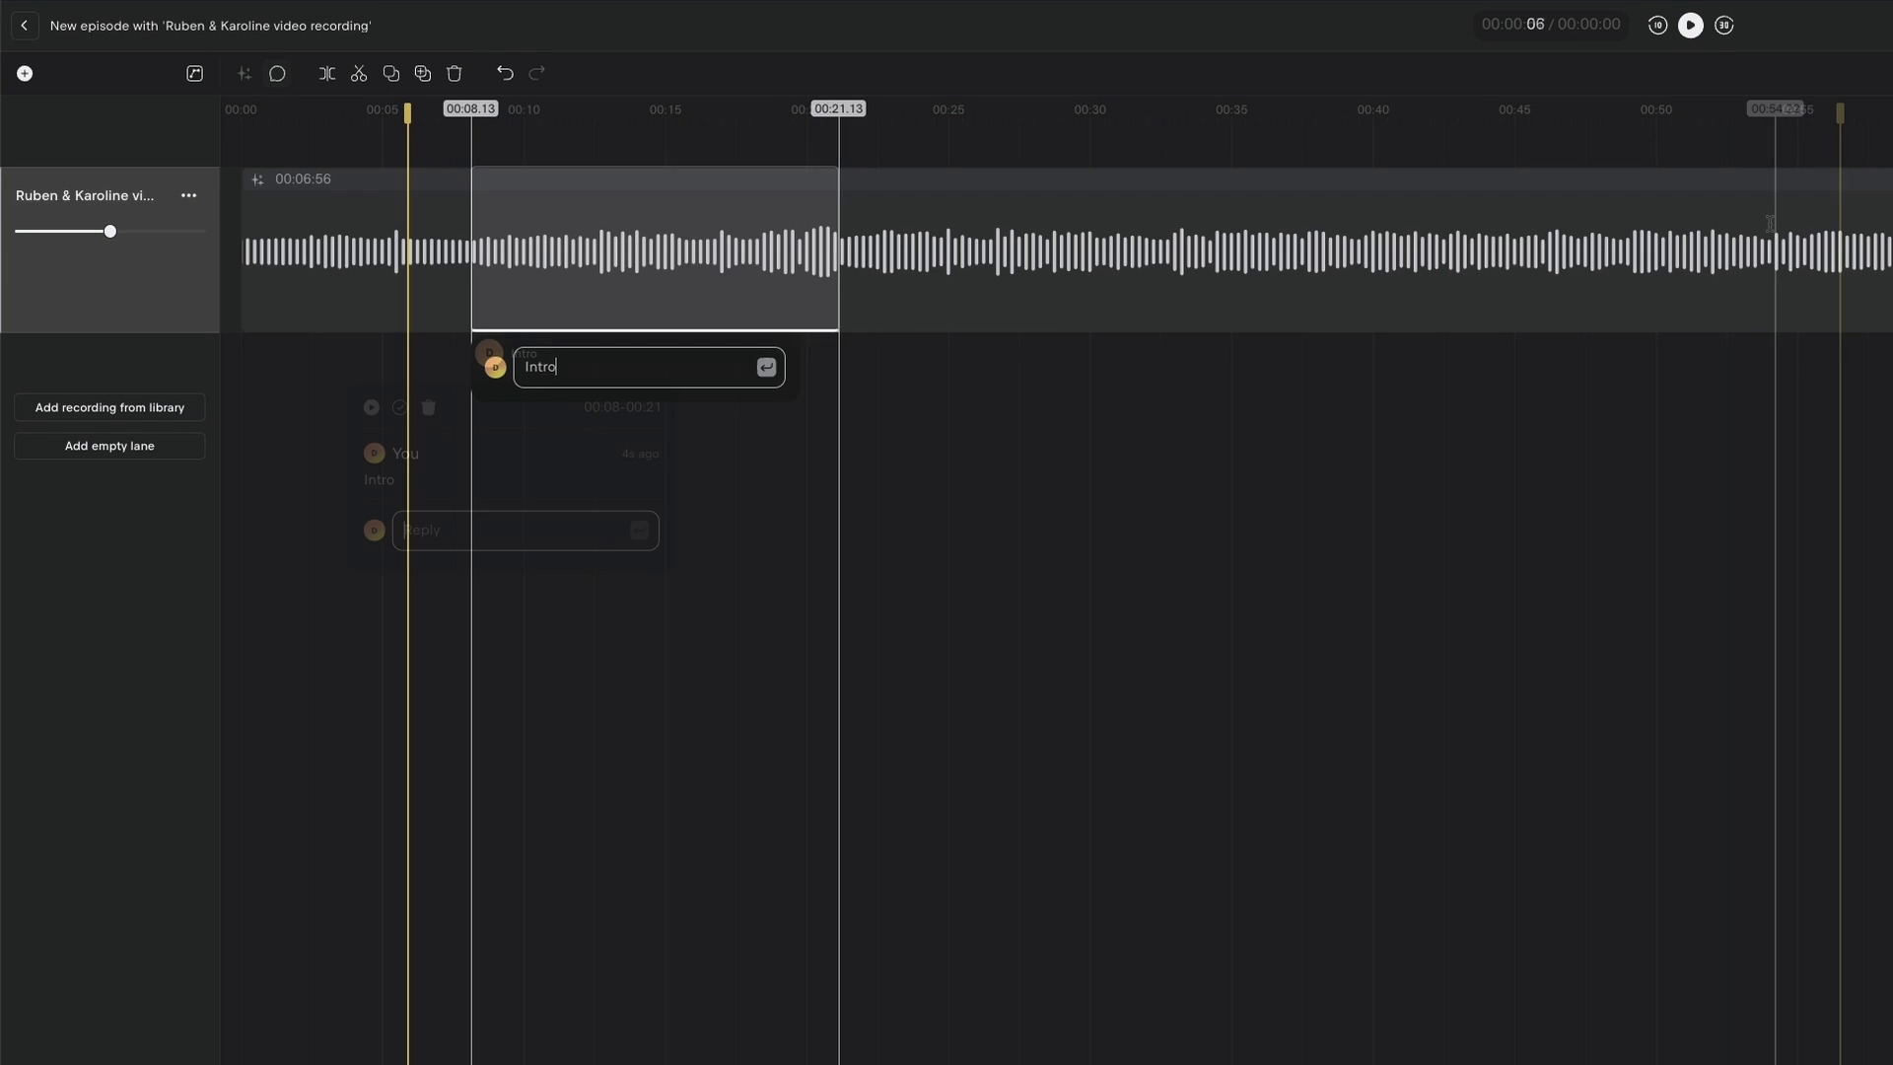
Attach the comment "part 1" to the range from about 00:38.69 to 00:54.22 and close the comment.
left_click(279, 76)
type("pa")
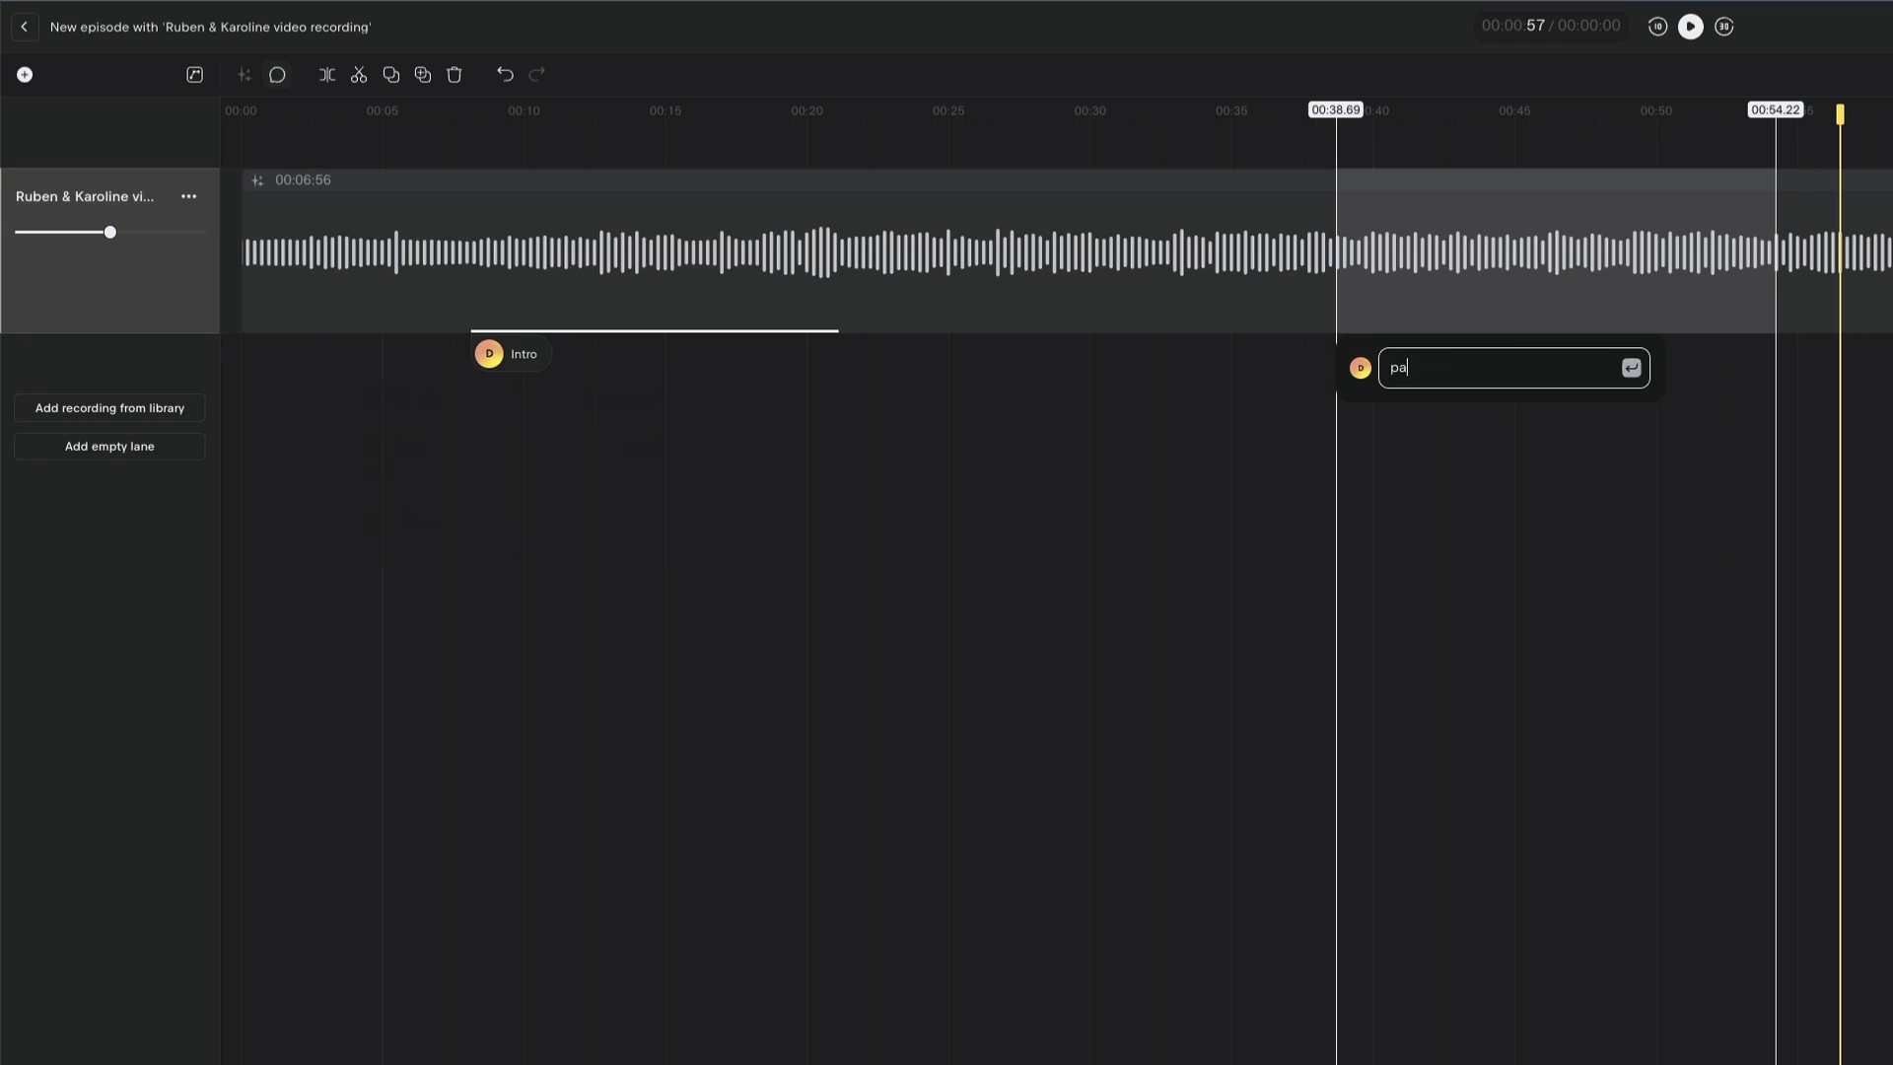
type("rt 1")
key("Return")
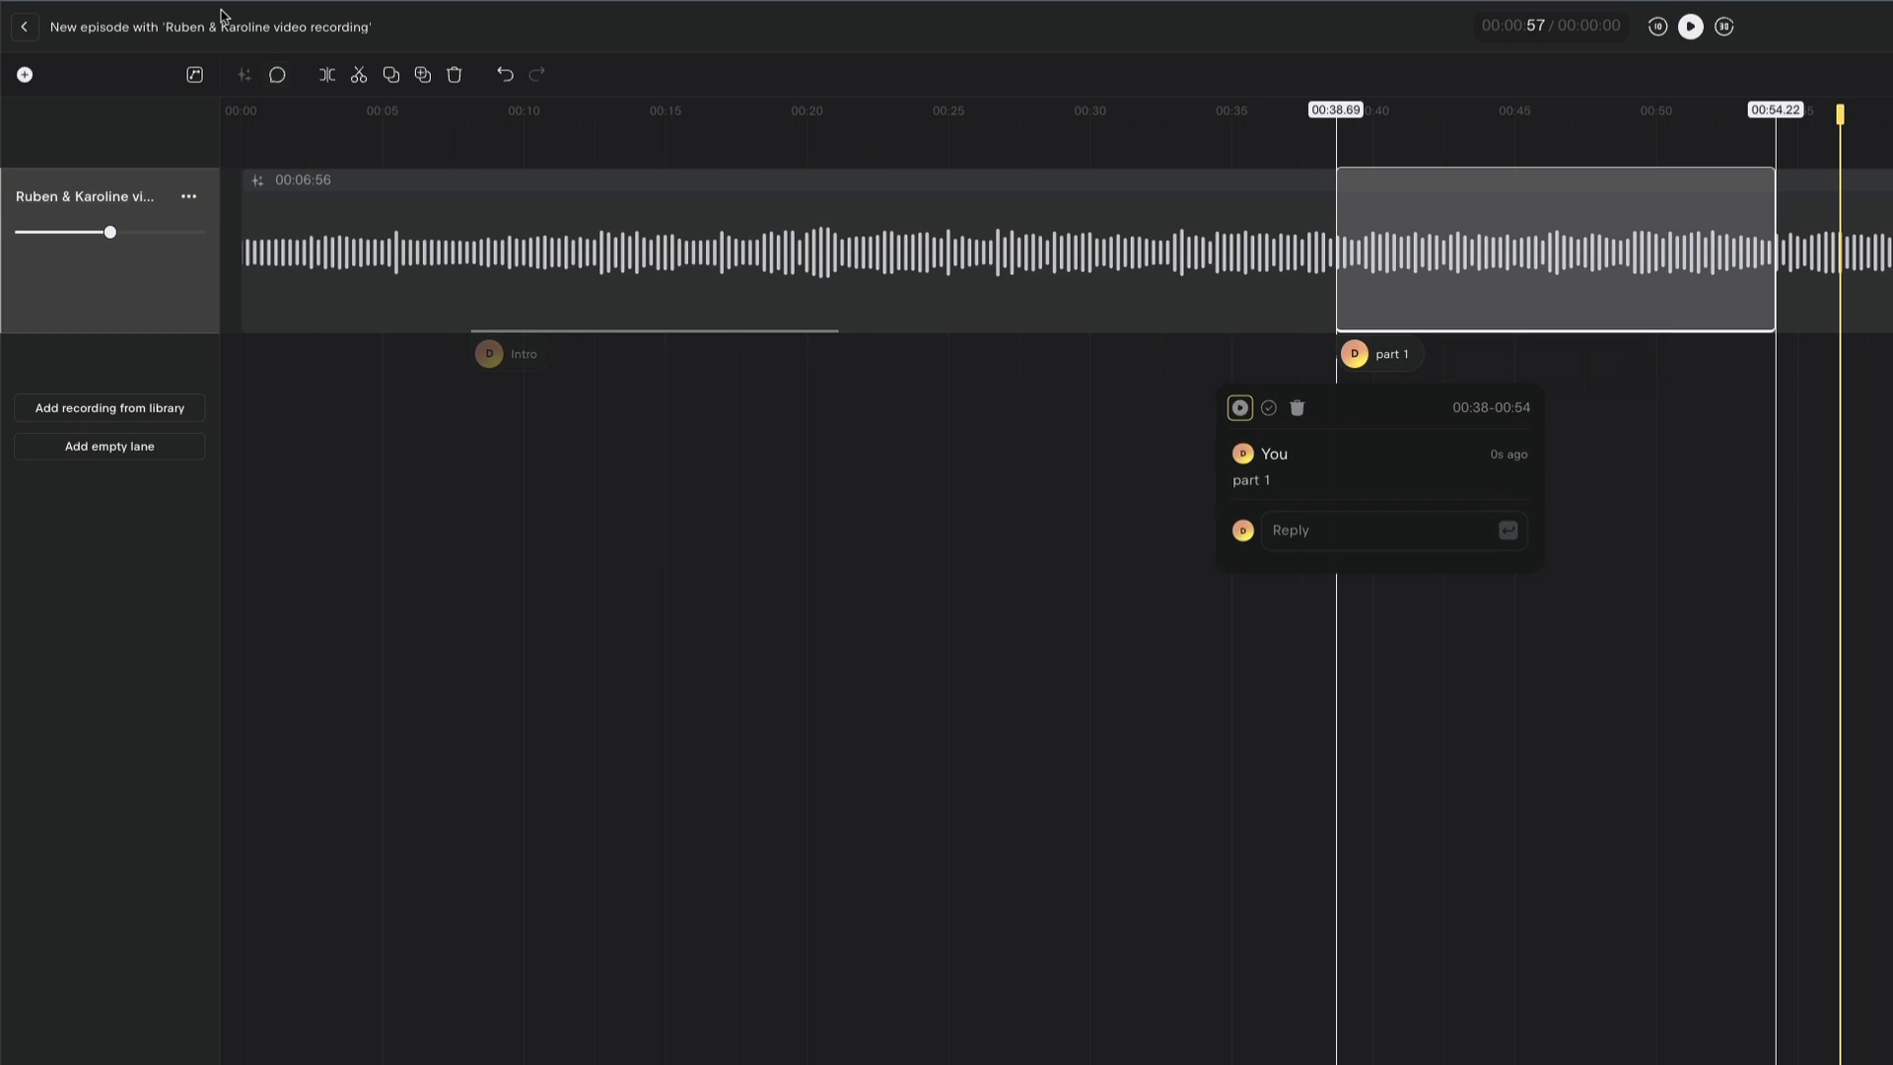
key("Escape")
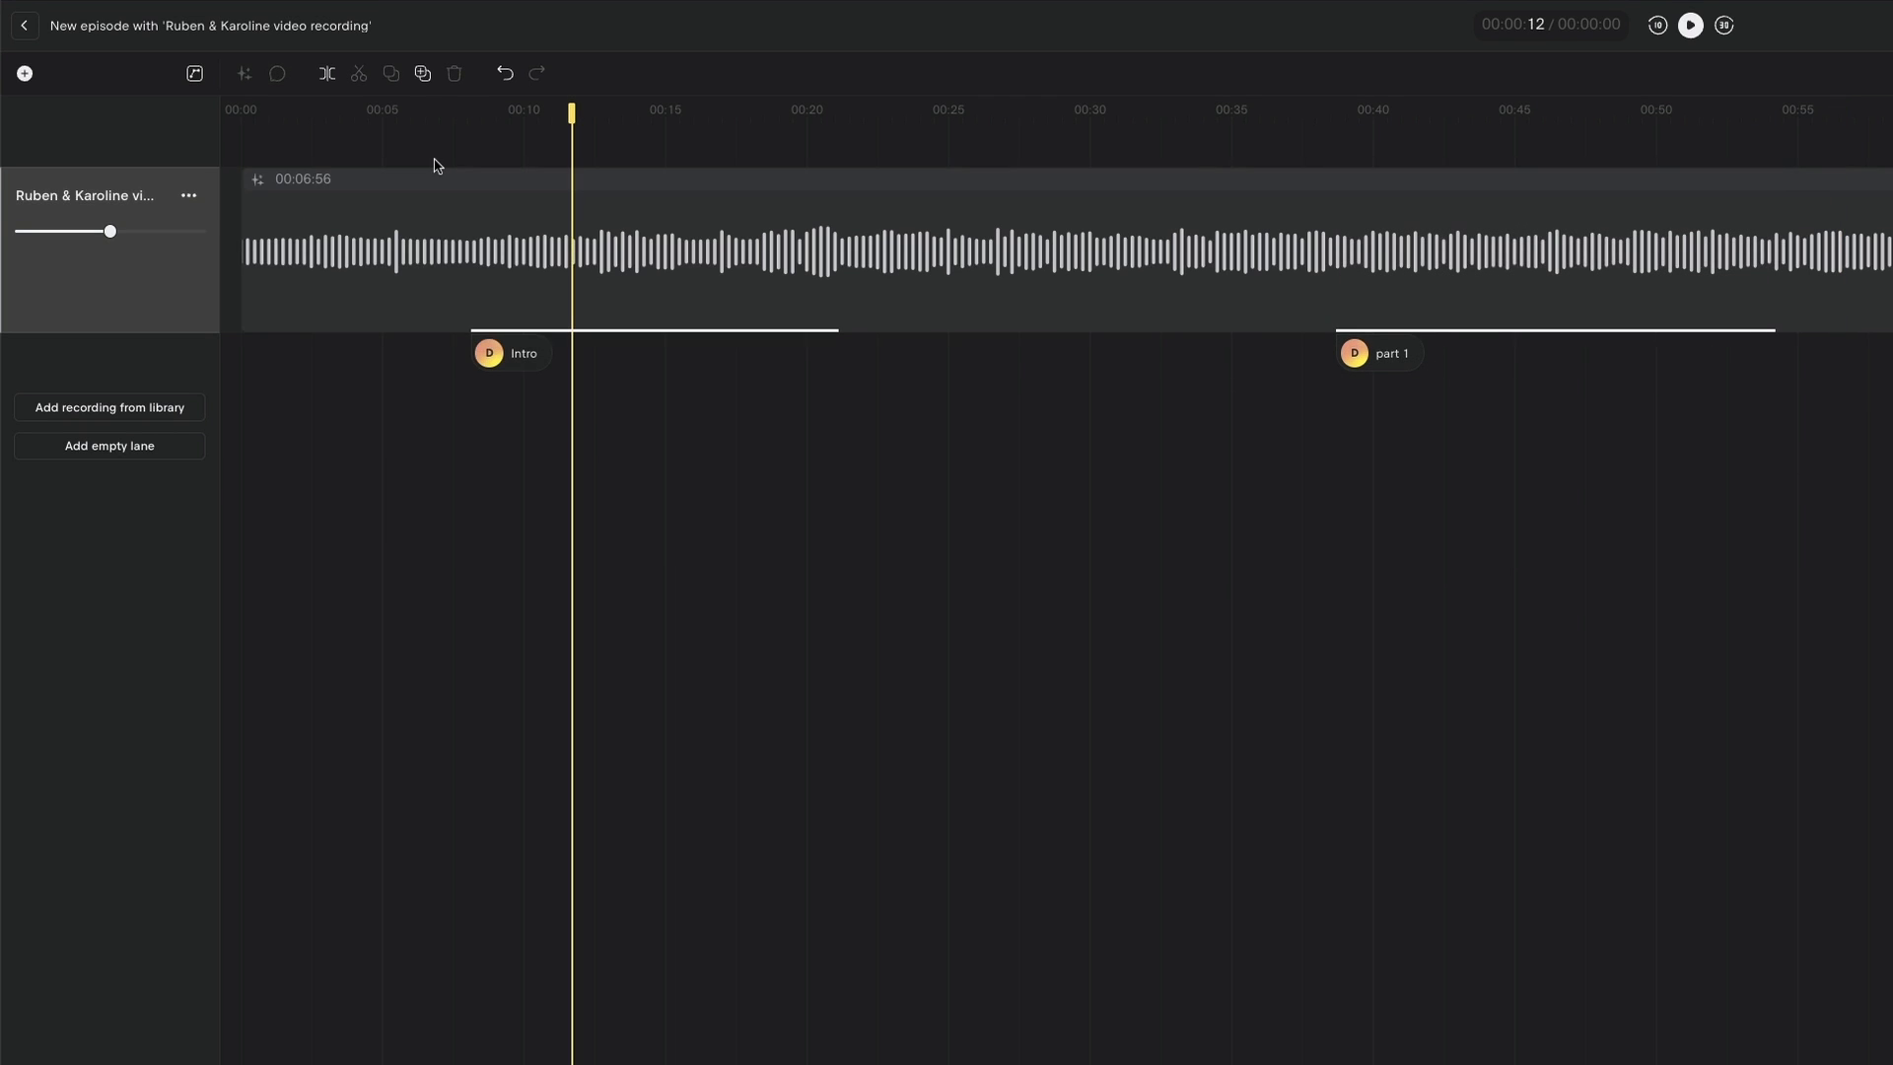
Split the clip at 5 seconds and cut the piece before the split.
left_click(399, 116)
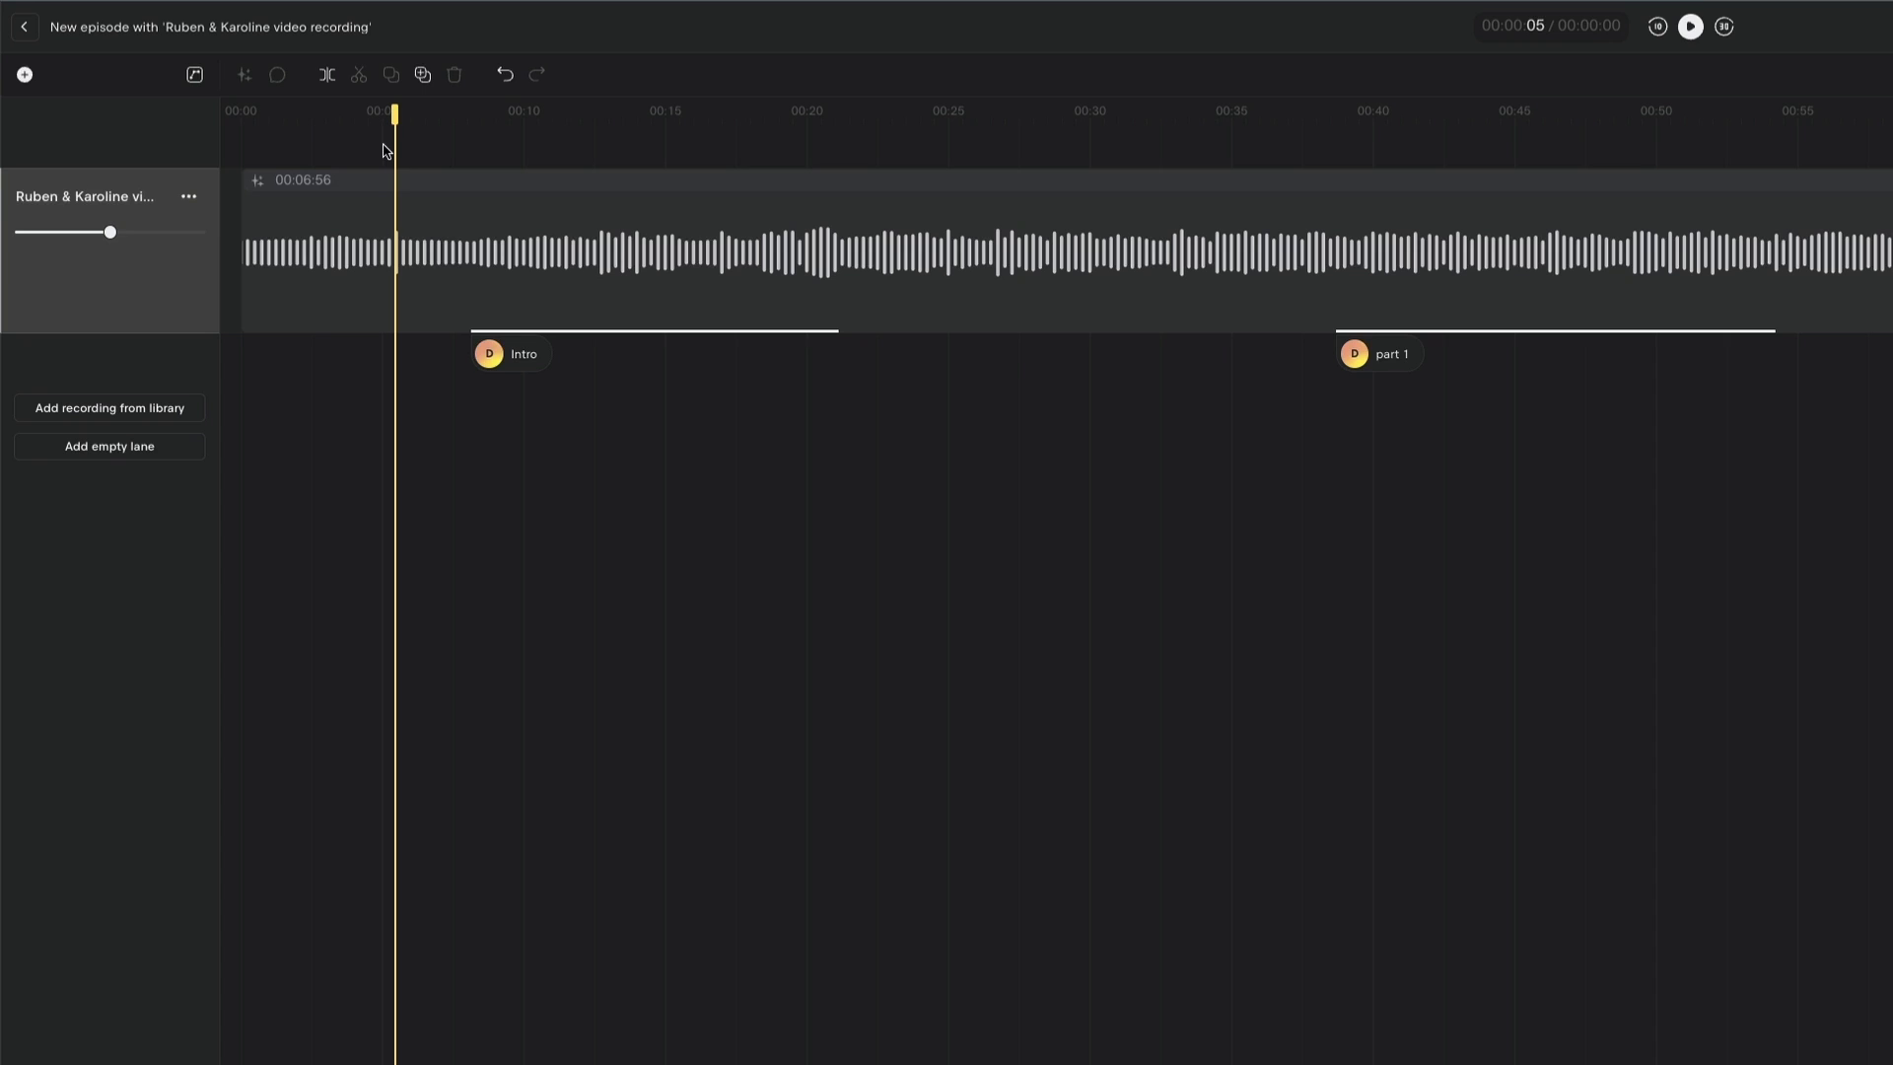
left_click(328, 76)
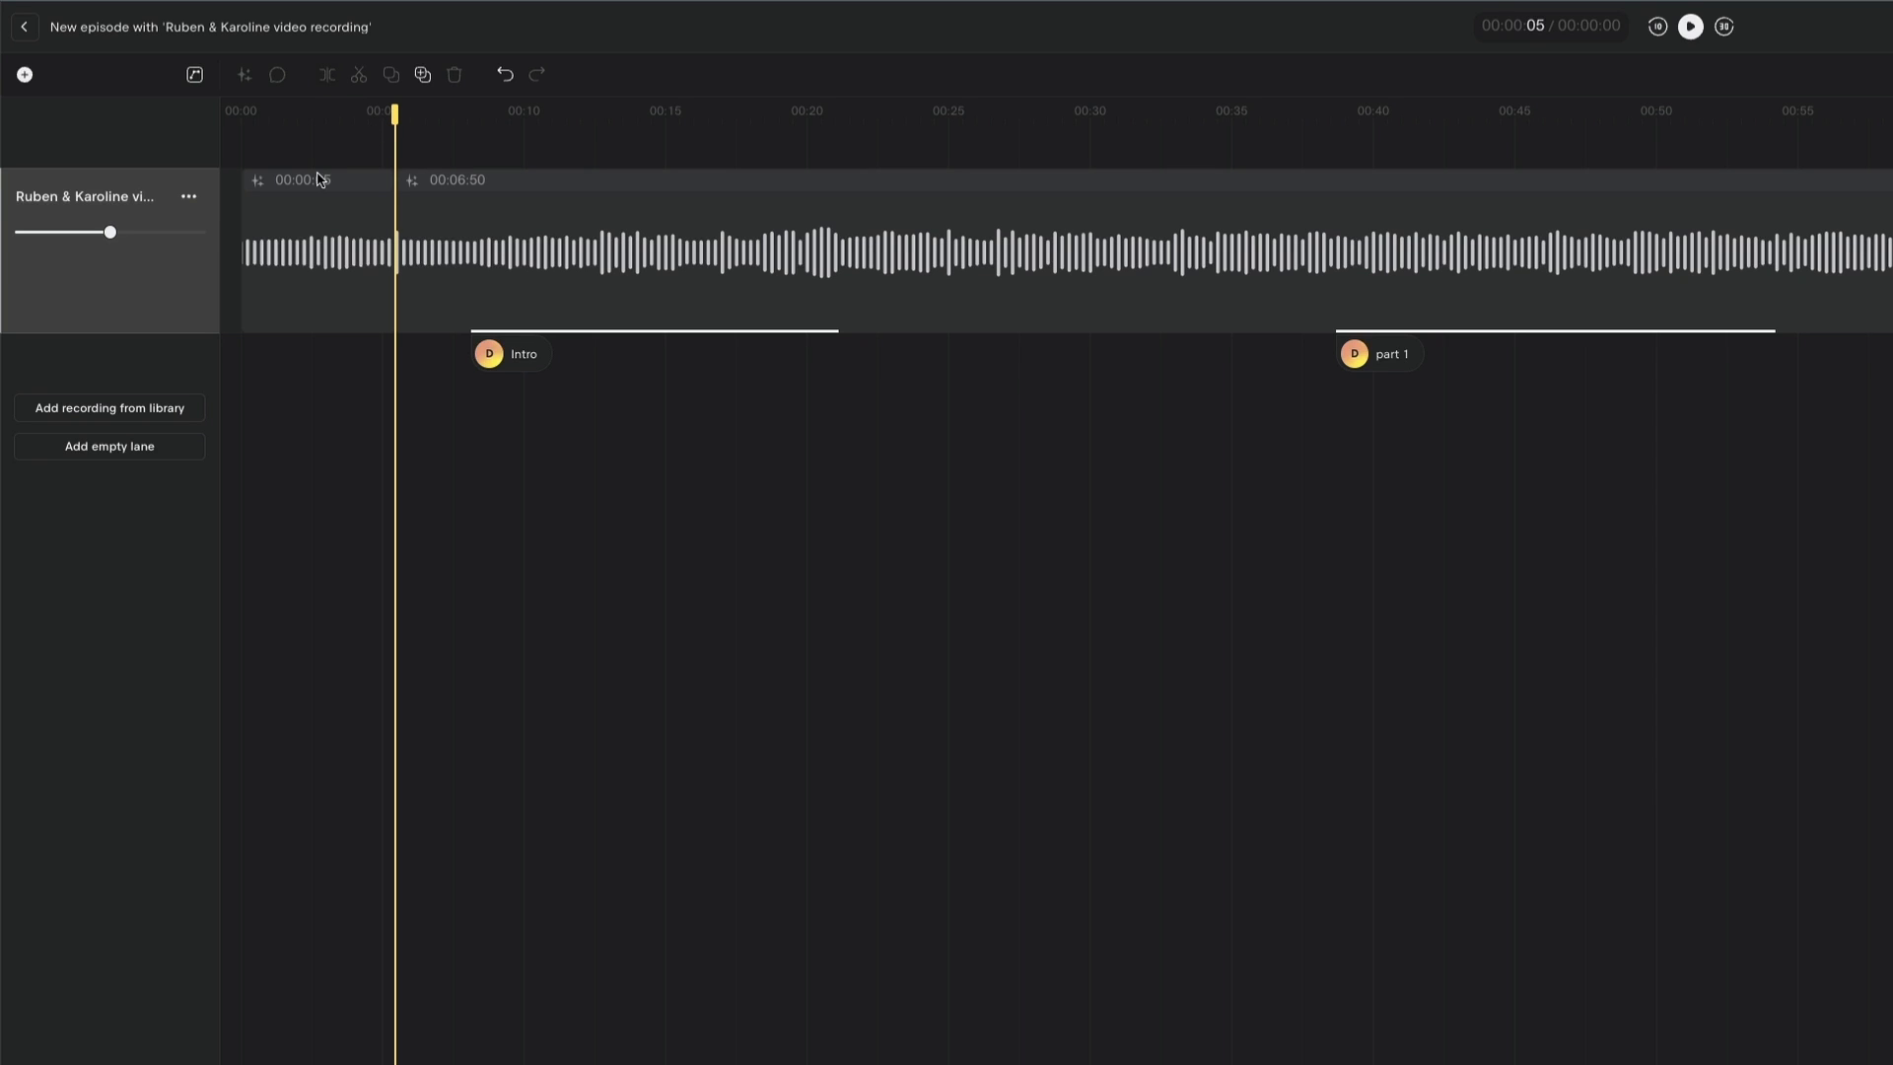
left_click(365, 194)
left_click(358, 77)
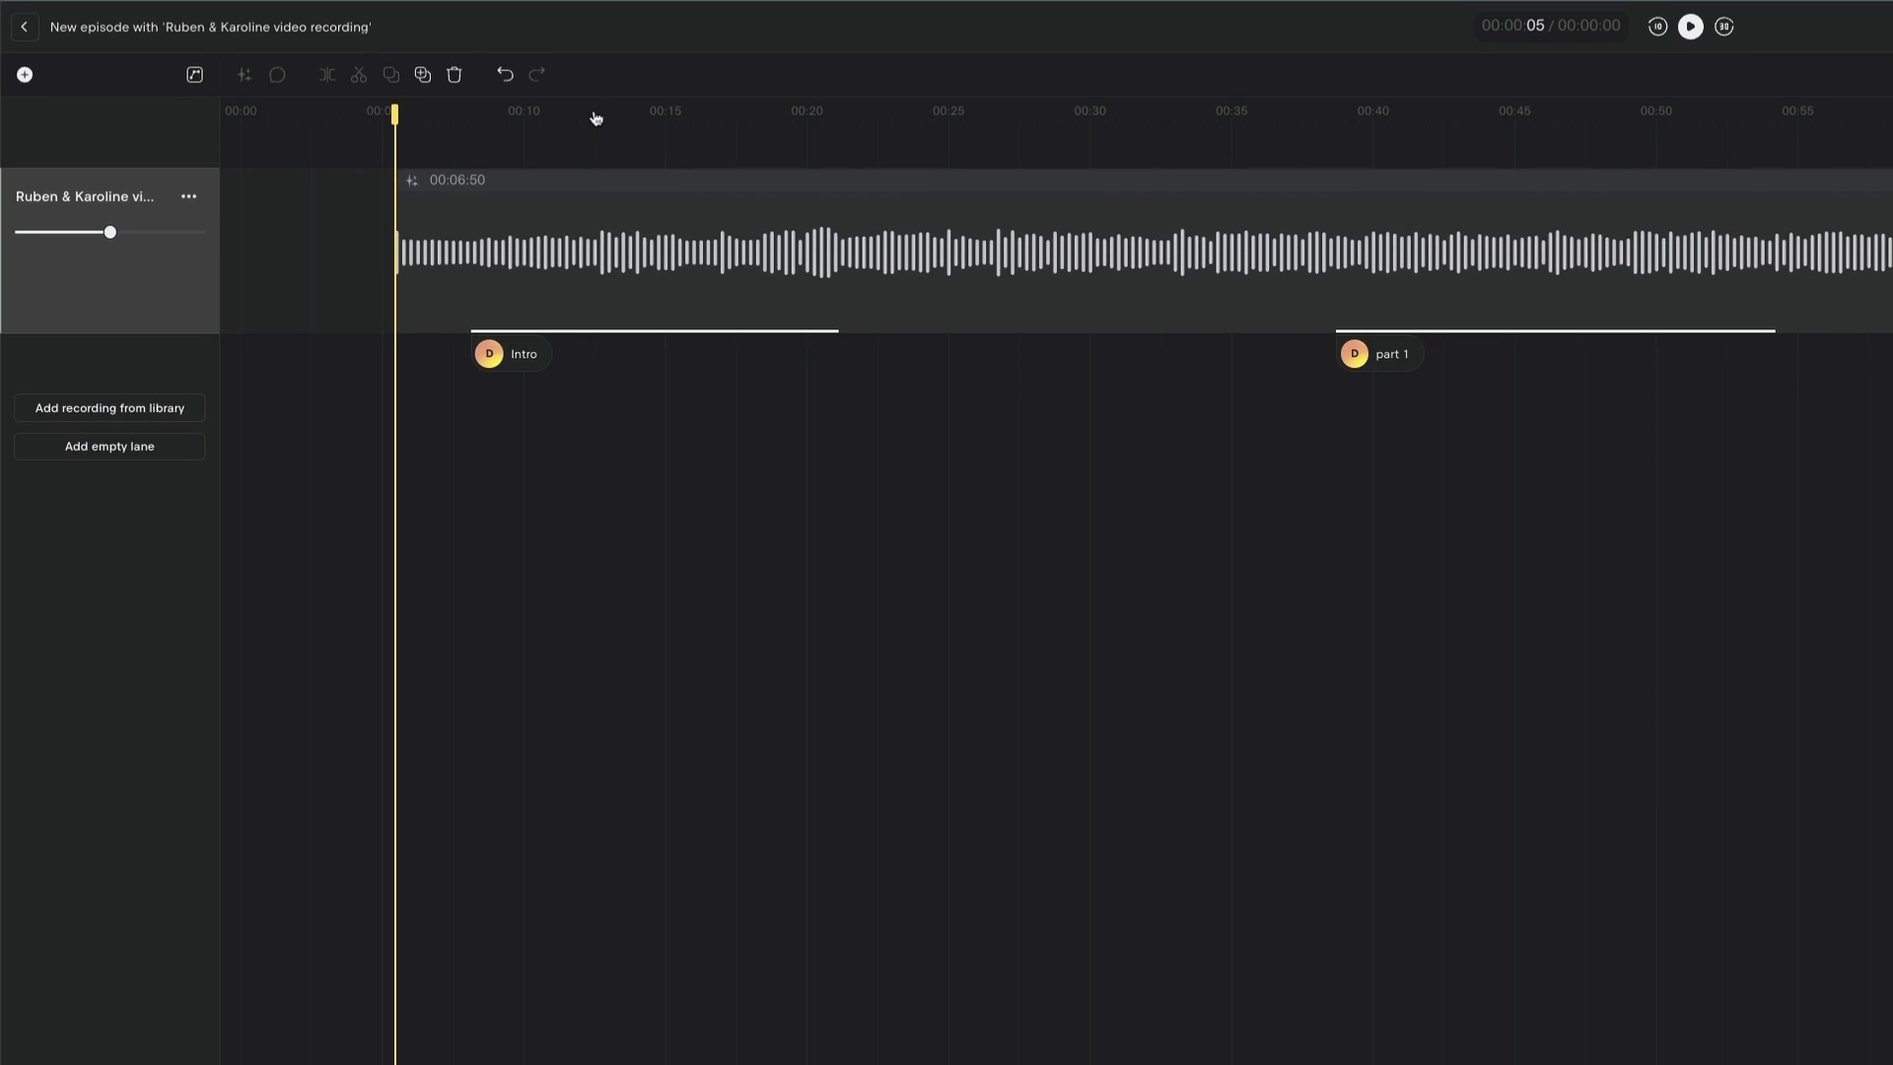
Split the clip at 12 seconds and duplicate the piece before the split at 31 seconds.
left_click(592, 115)
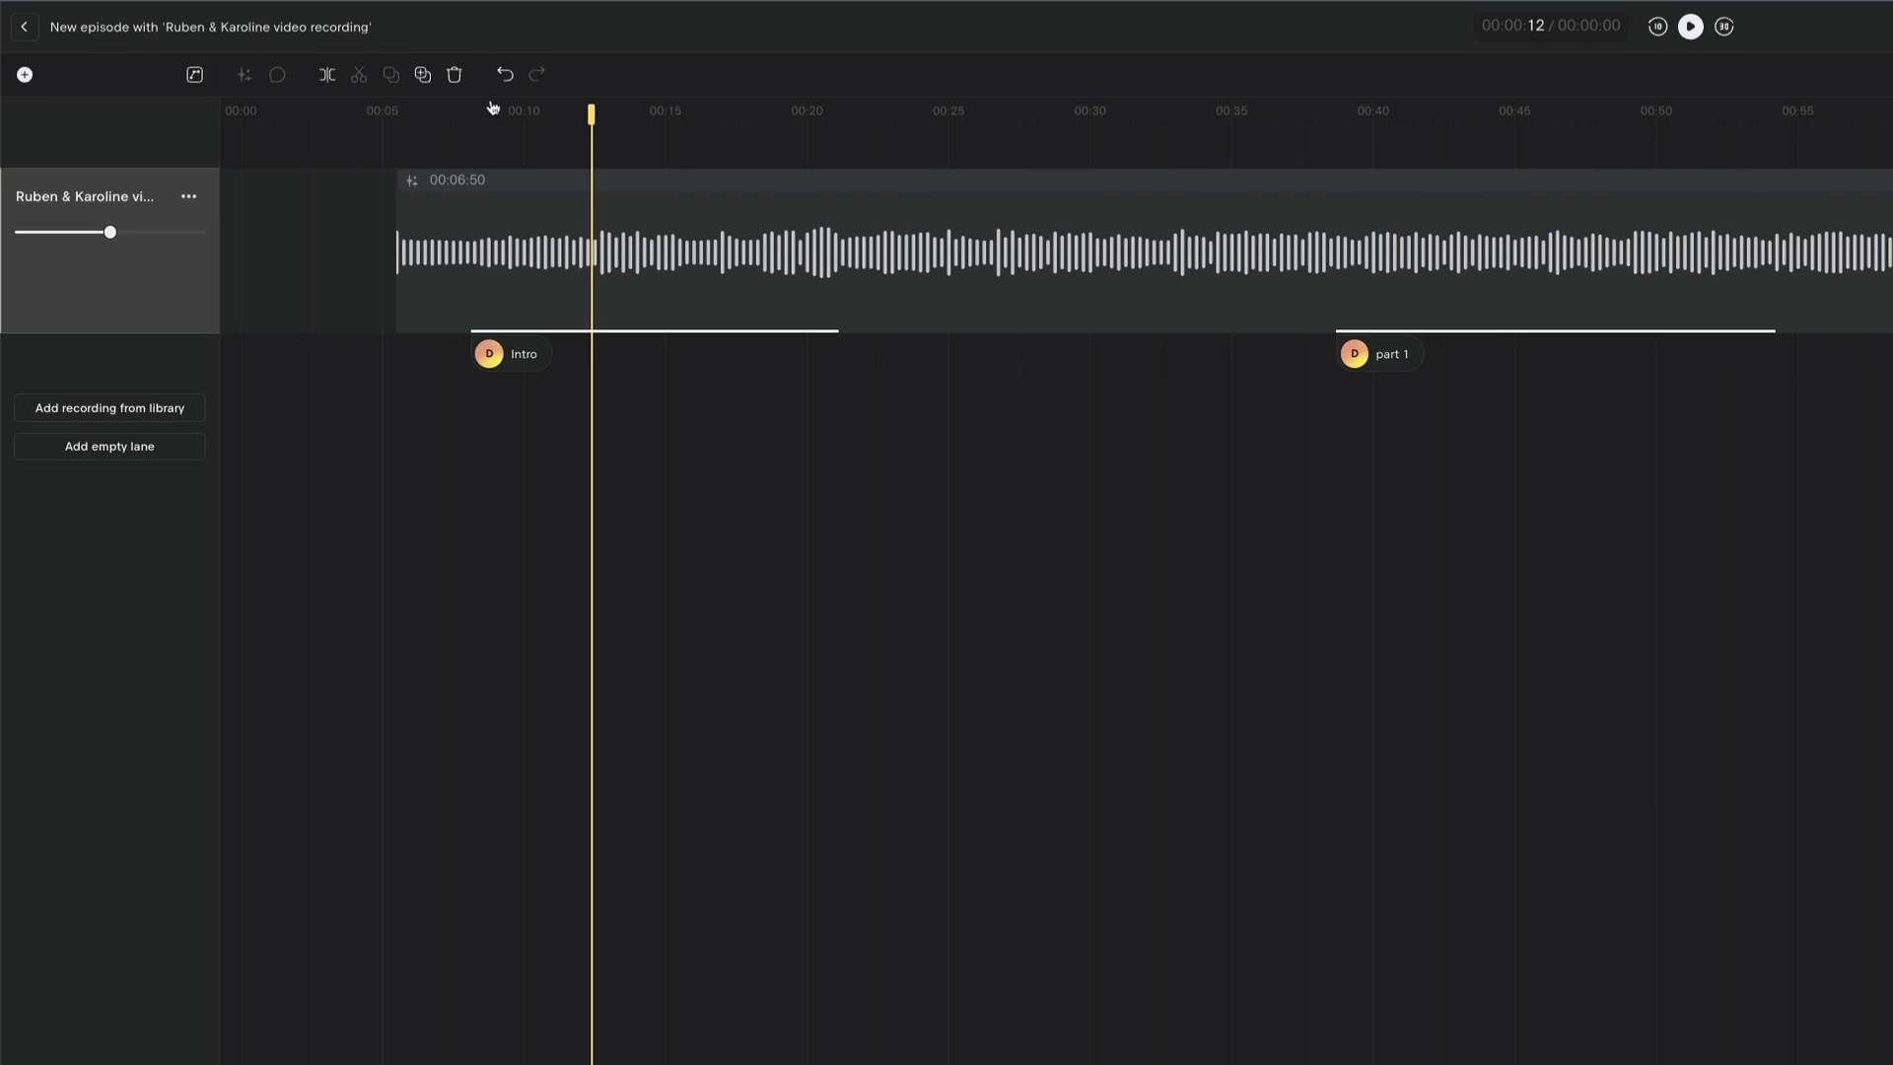
left_click(326, 76)
left_click(510, 190)
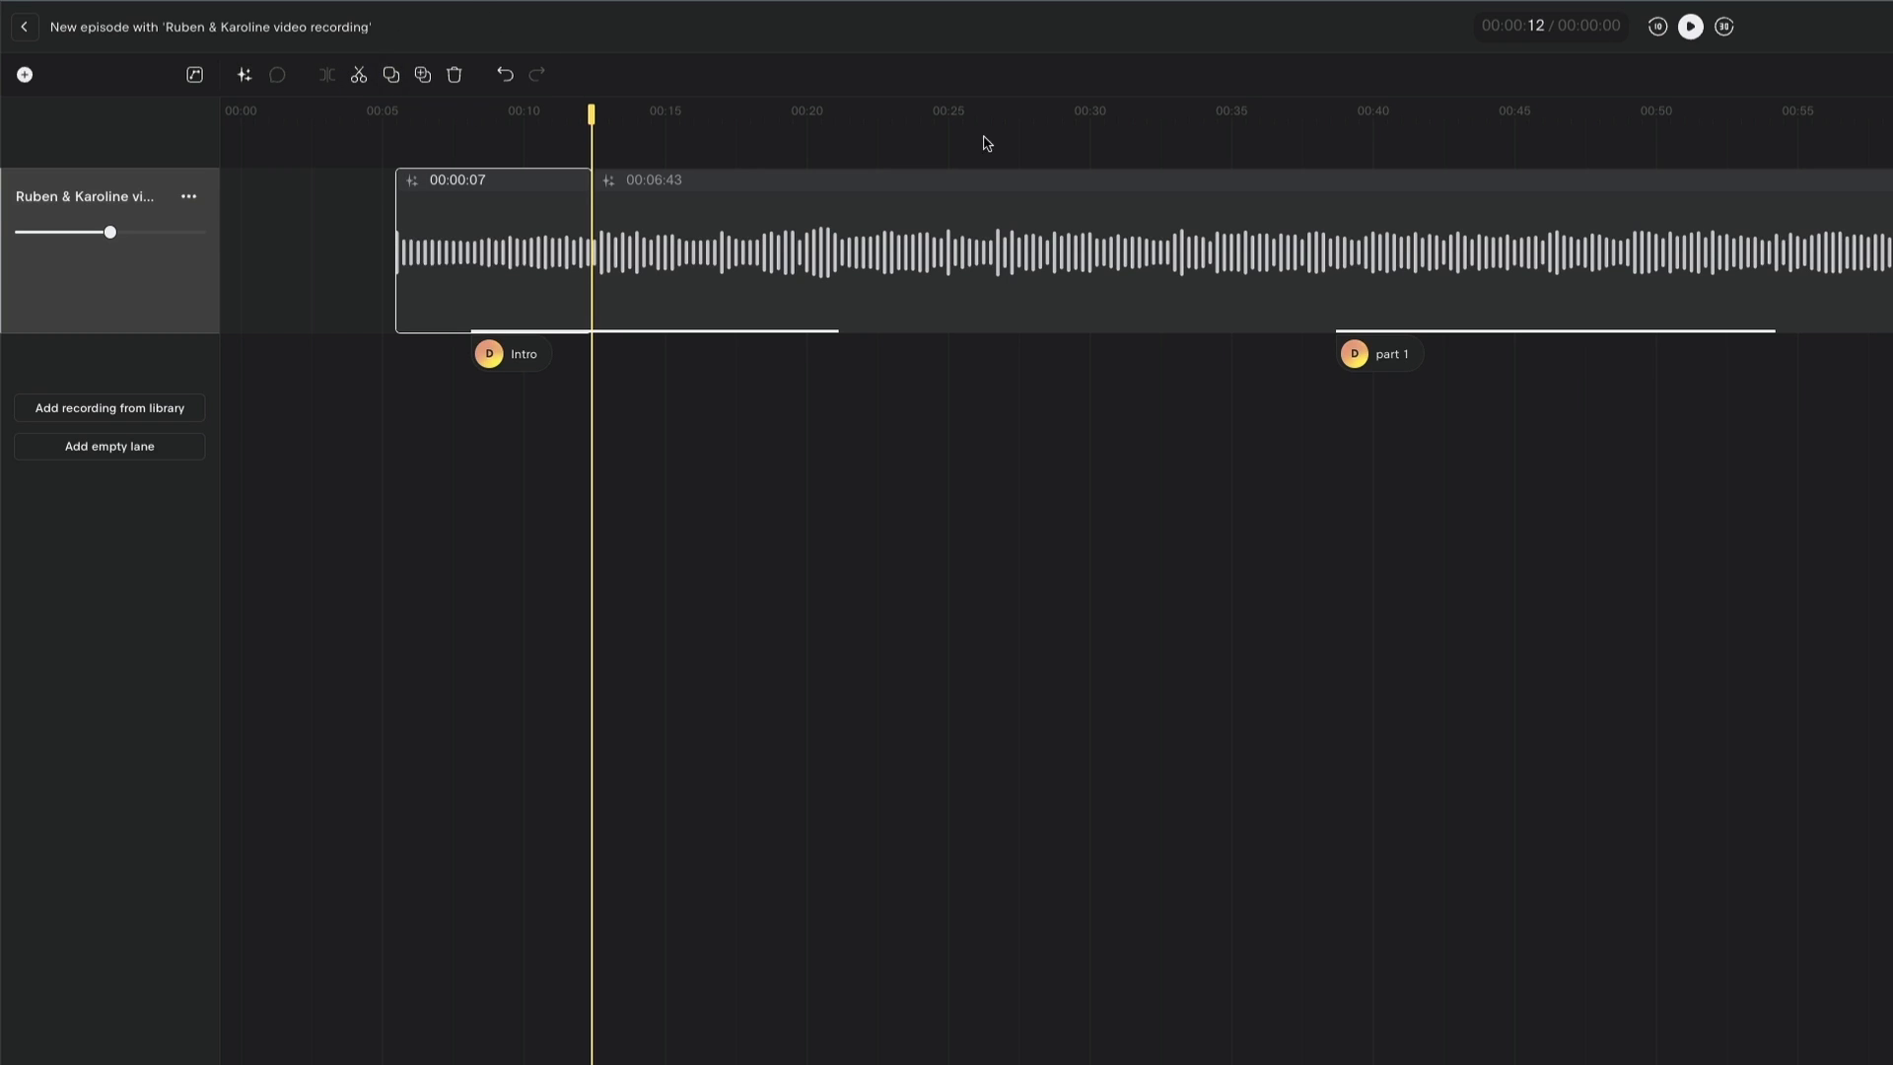
left_click(1127, 115)
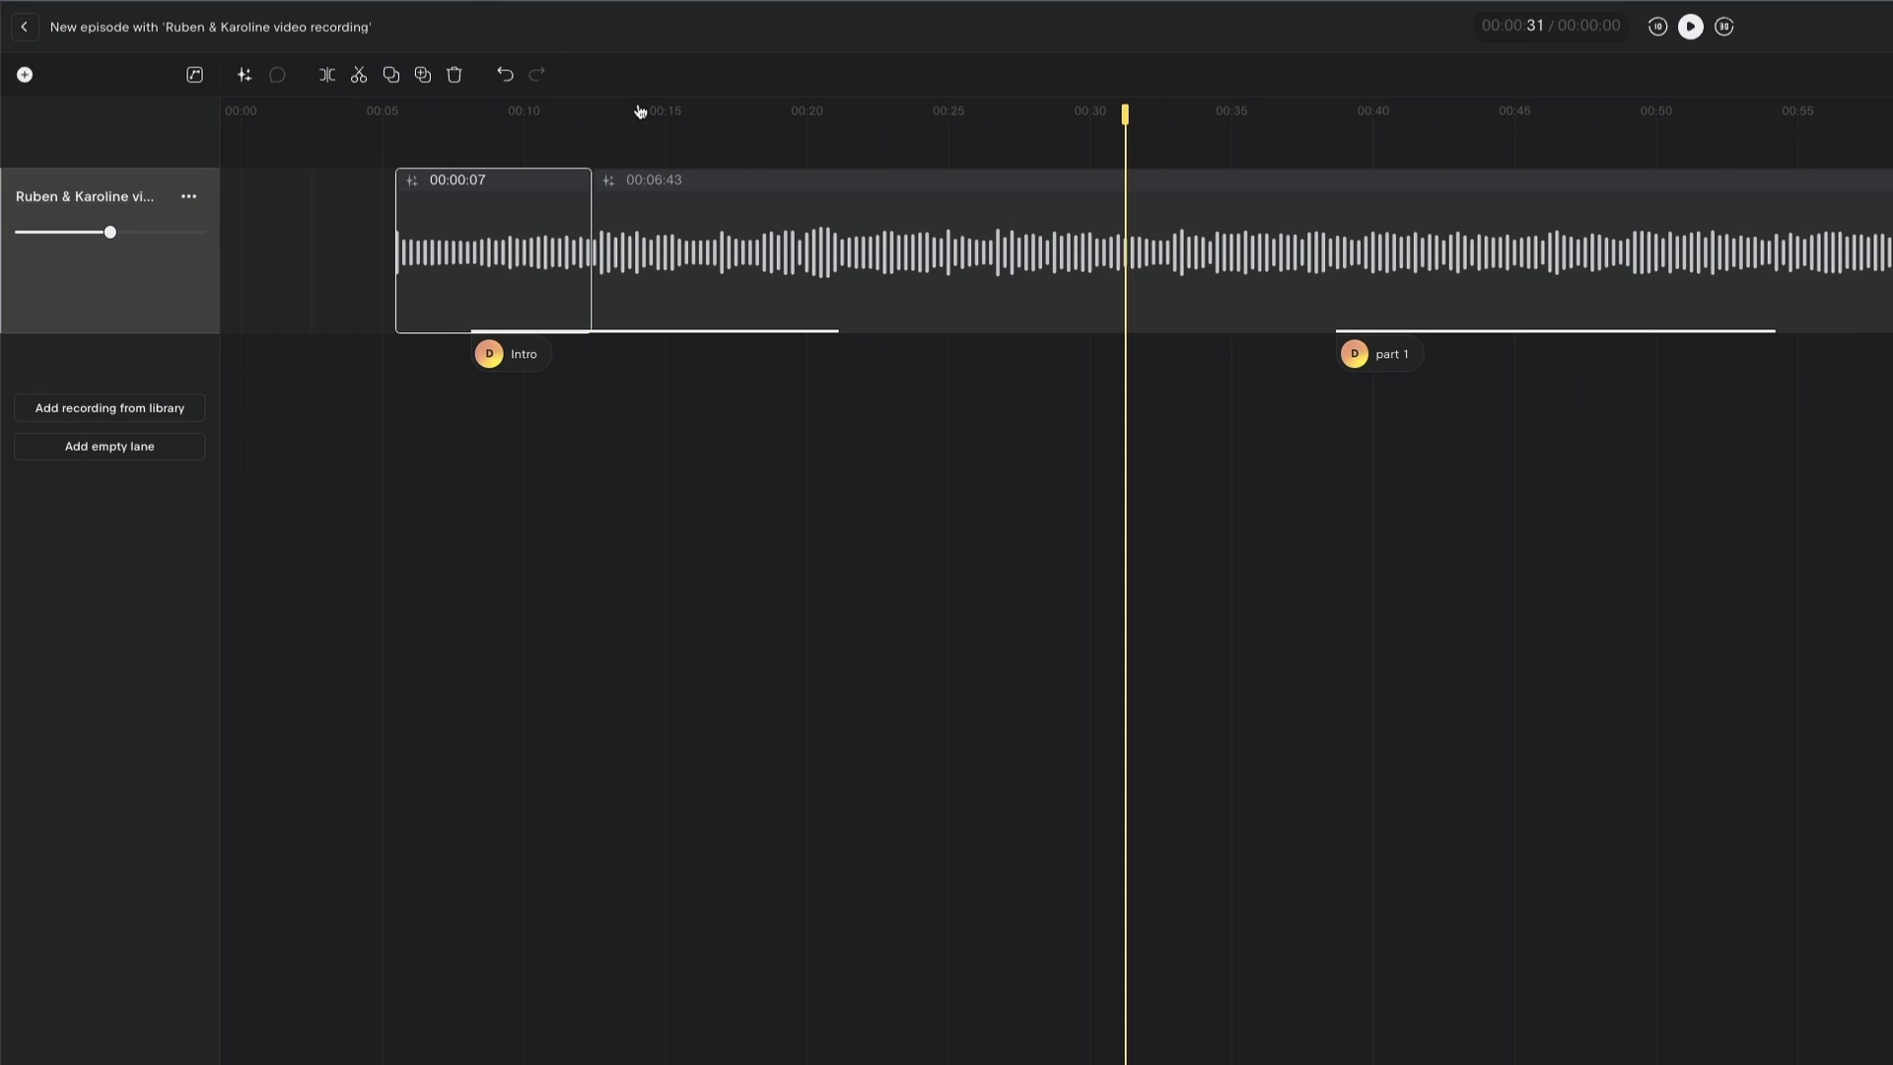
left_click(422, 75)
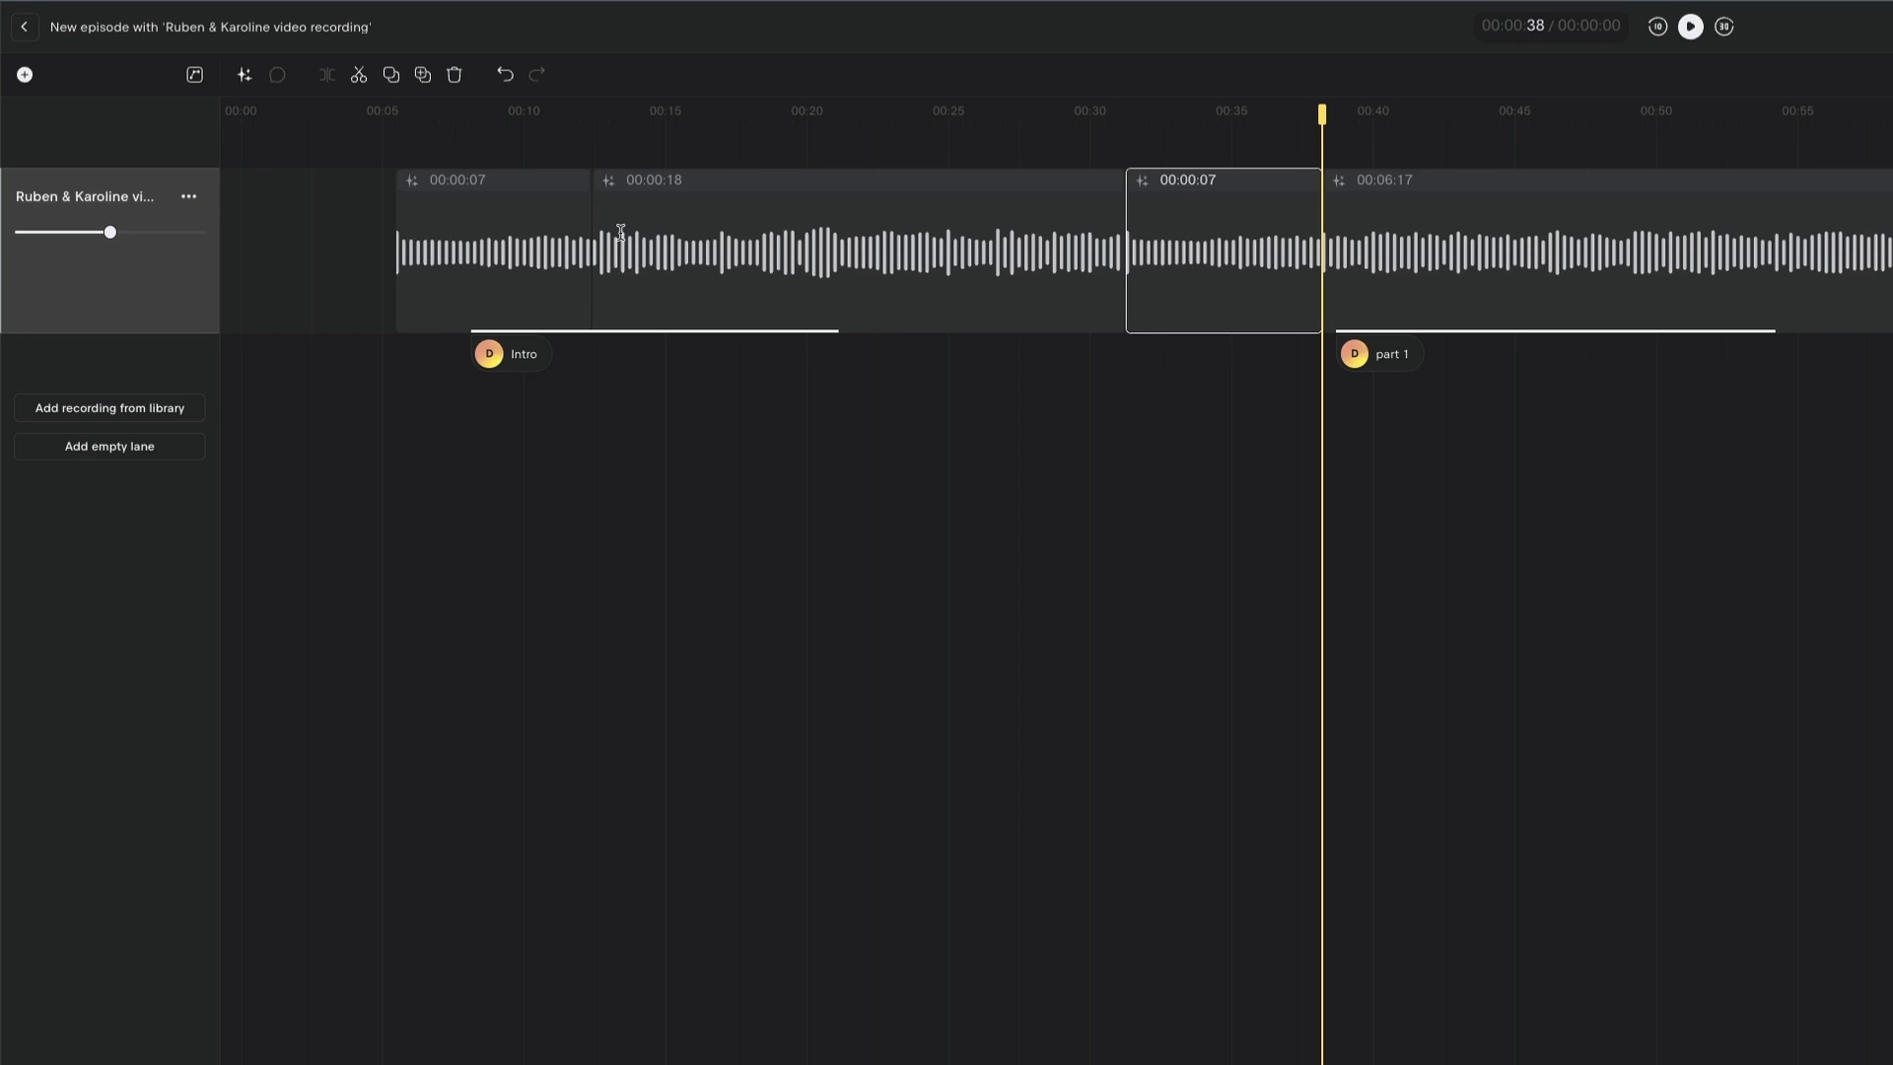
Delete the duplicated 7-second piece and move the last clip up against the preceding one to close the gap.
left_click(455, 76)
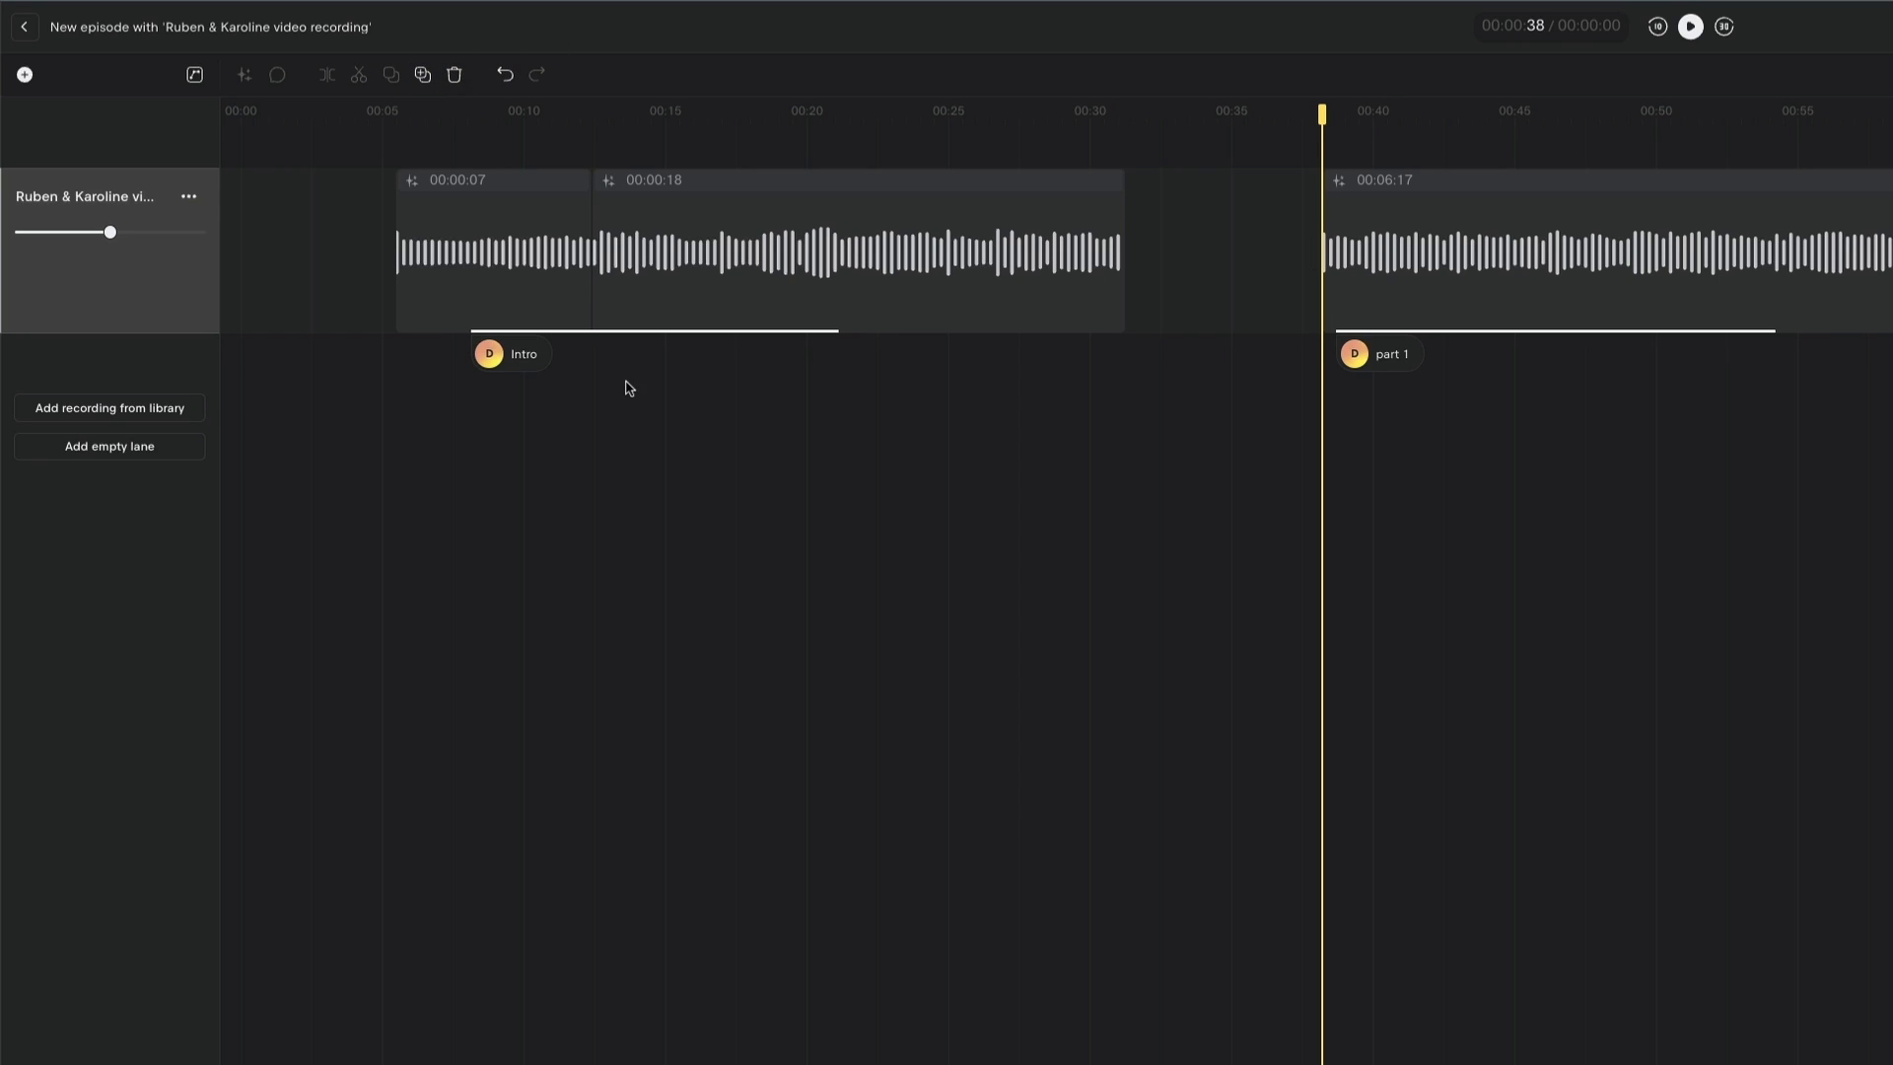
left_click_drag(1481, 189, 1214, 217)
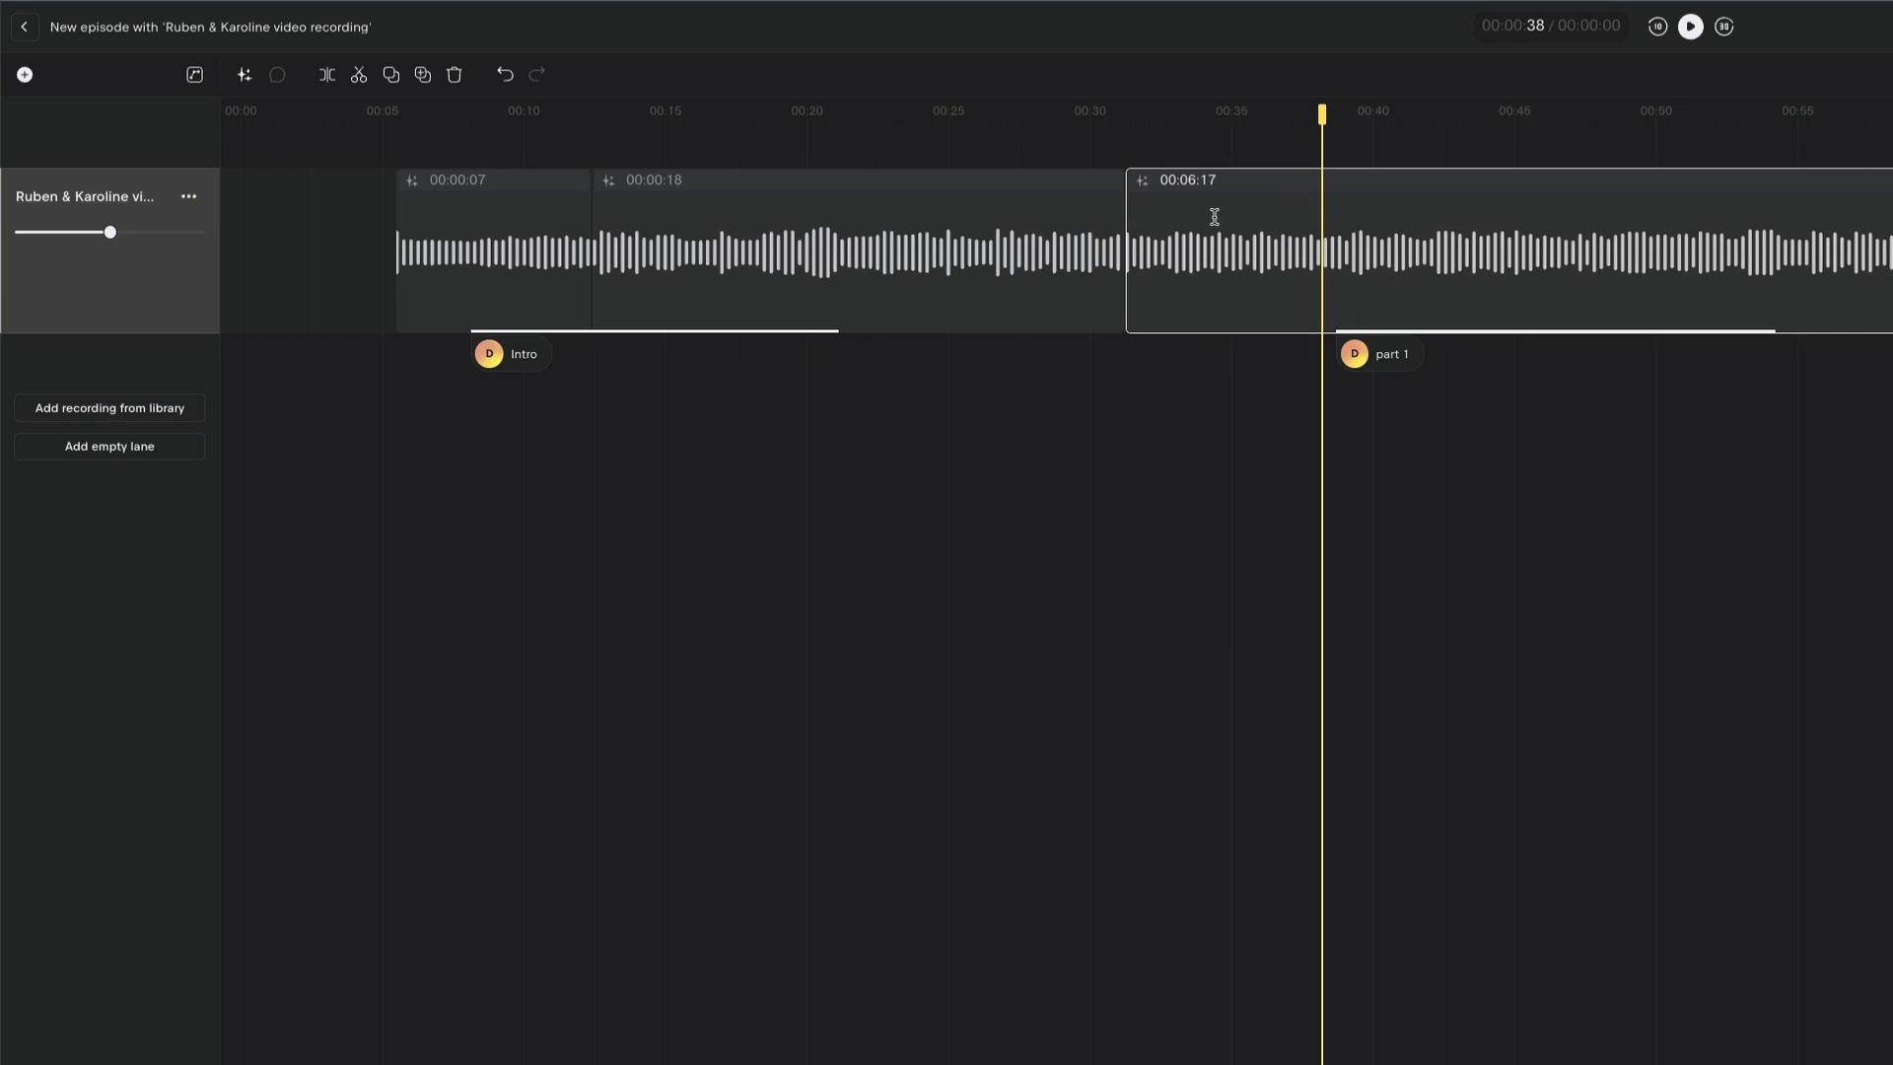
Resolve the "part 1" and "Intro" comments.
left_click(1375, 363)
left_click(1269, 408)
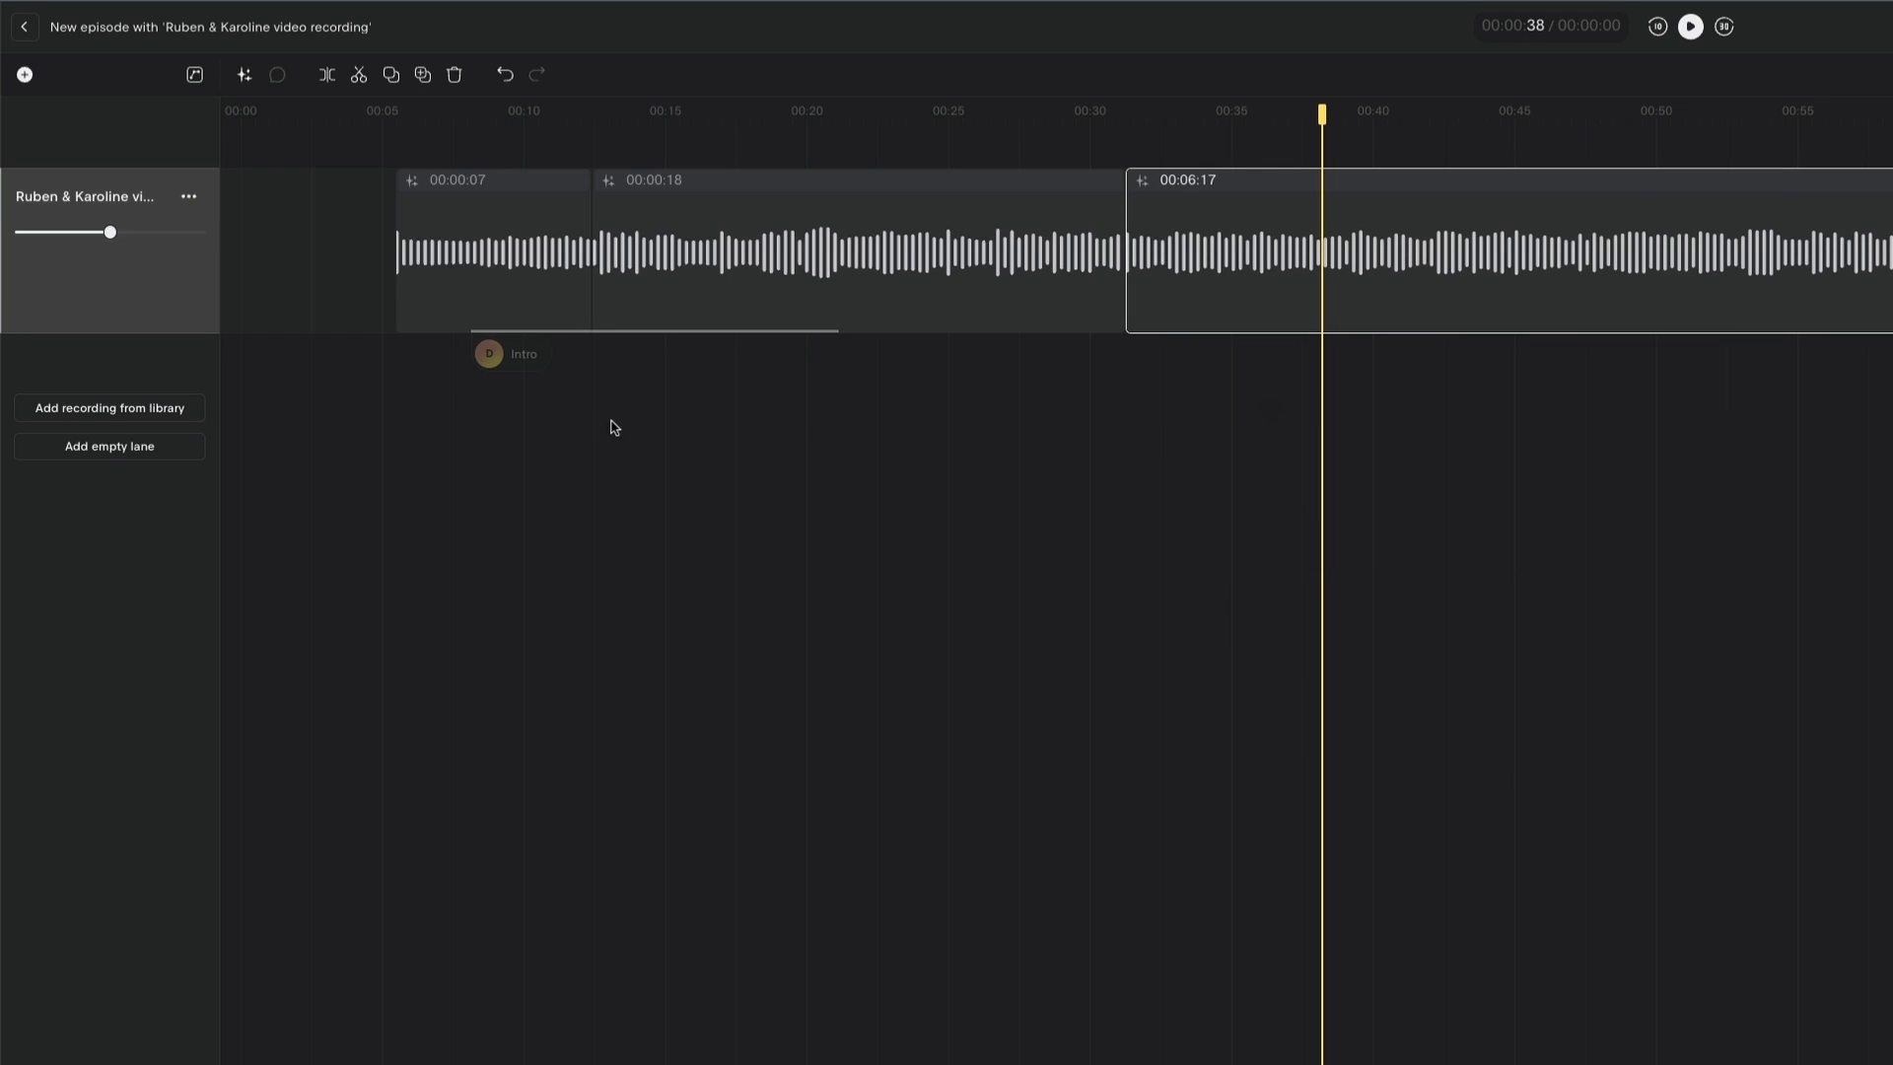
left_click(529, 358)
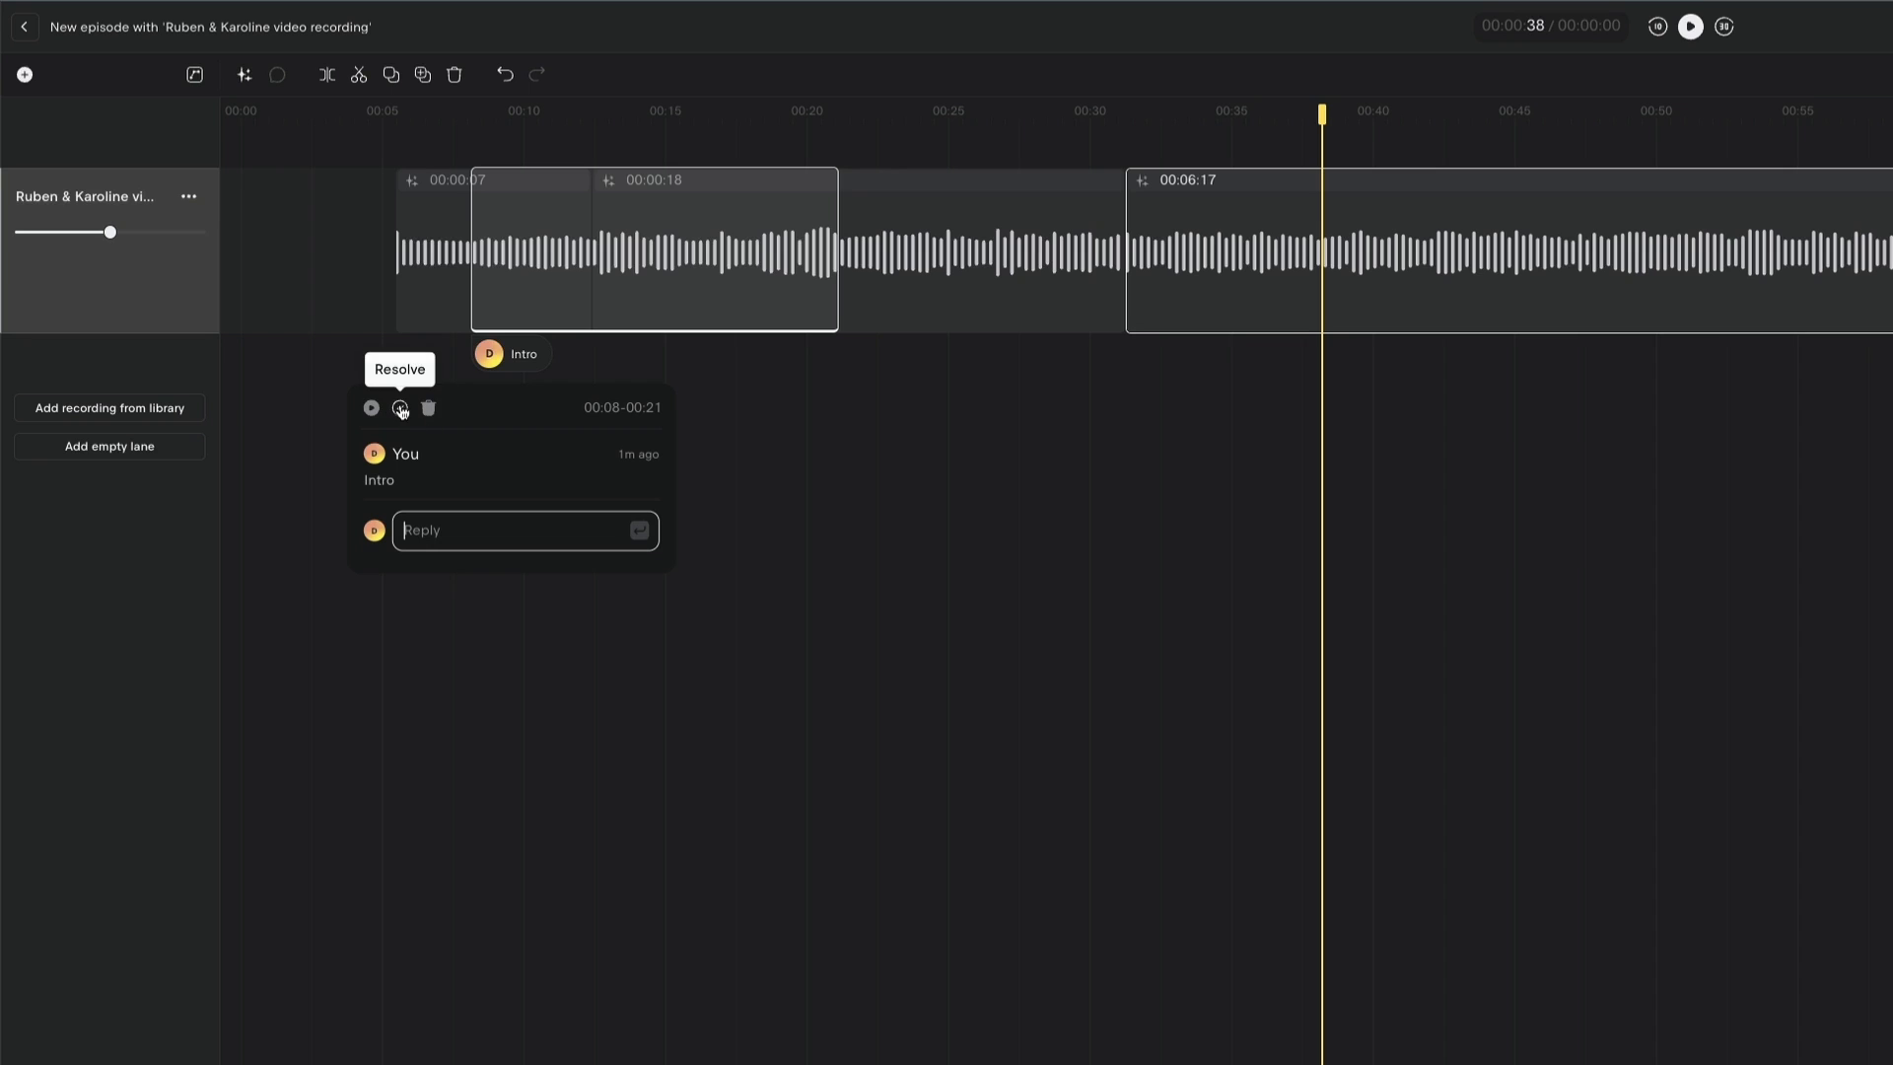
left_click(400, 409)
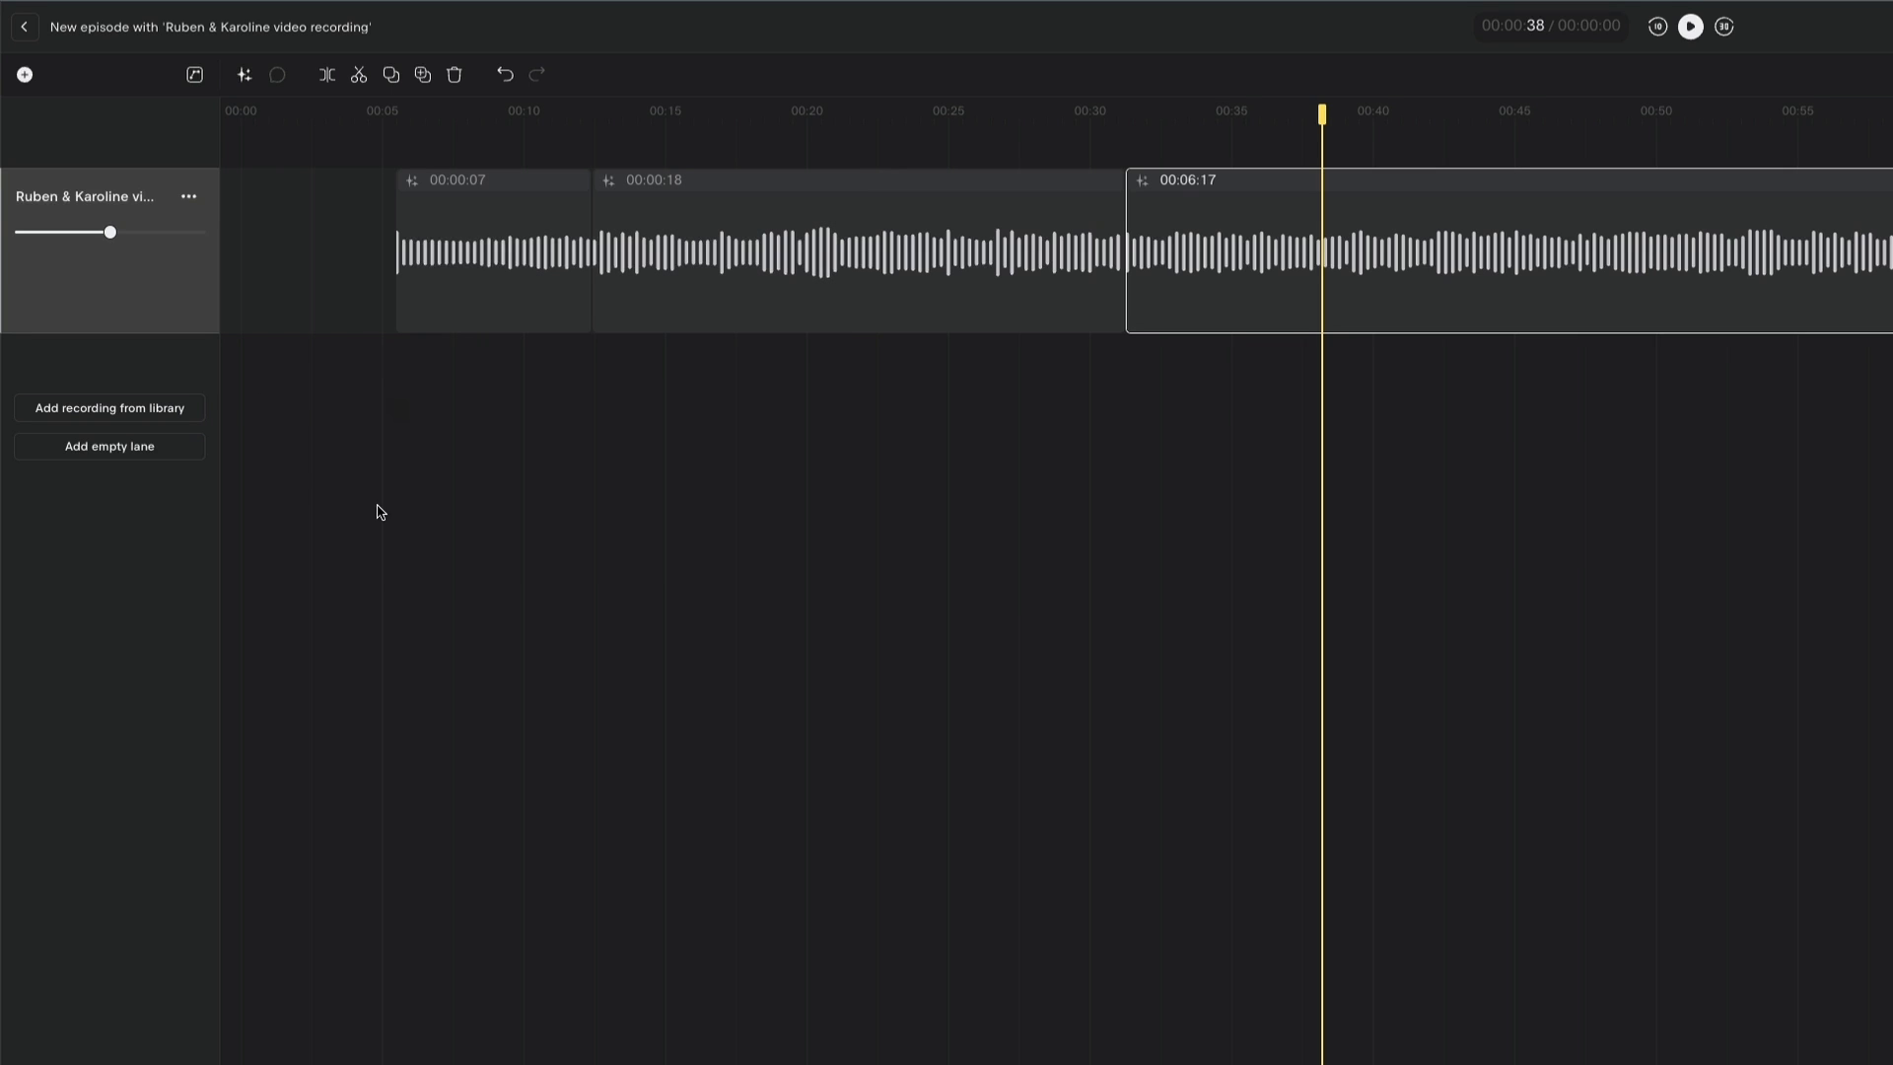
Undo the recent splits, cut, duplication and clip move until the lane holds one continuous clip.
left_click(506, 76)
left_click(505, 76)
left_click(505, 76)
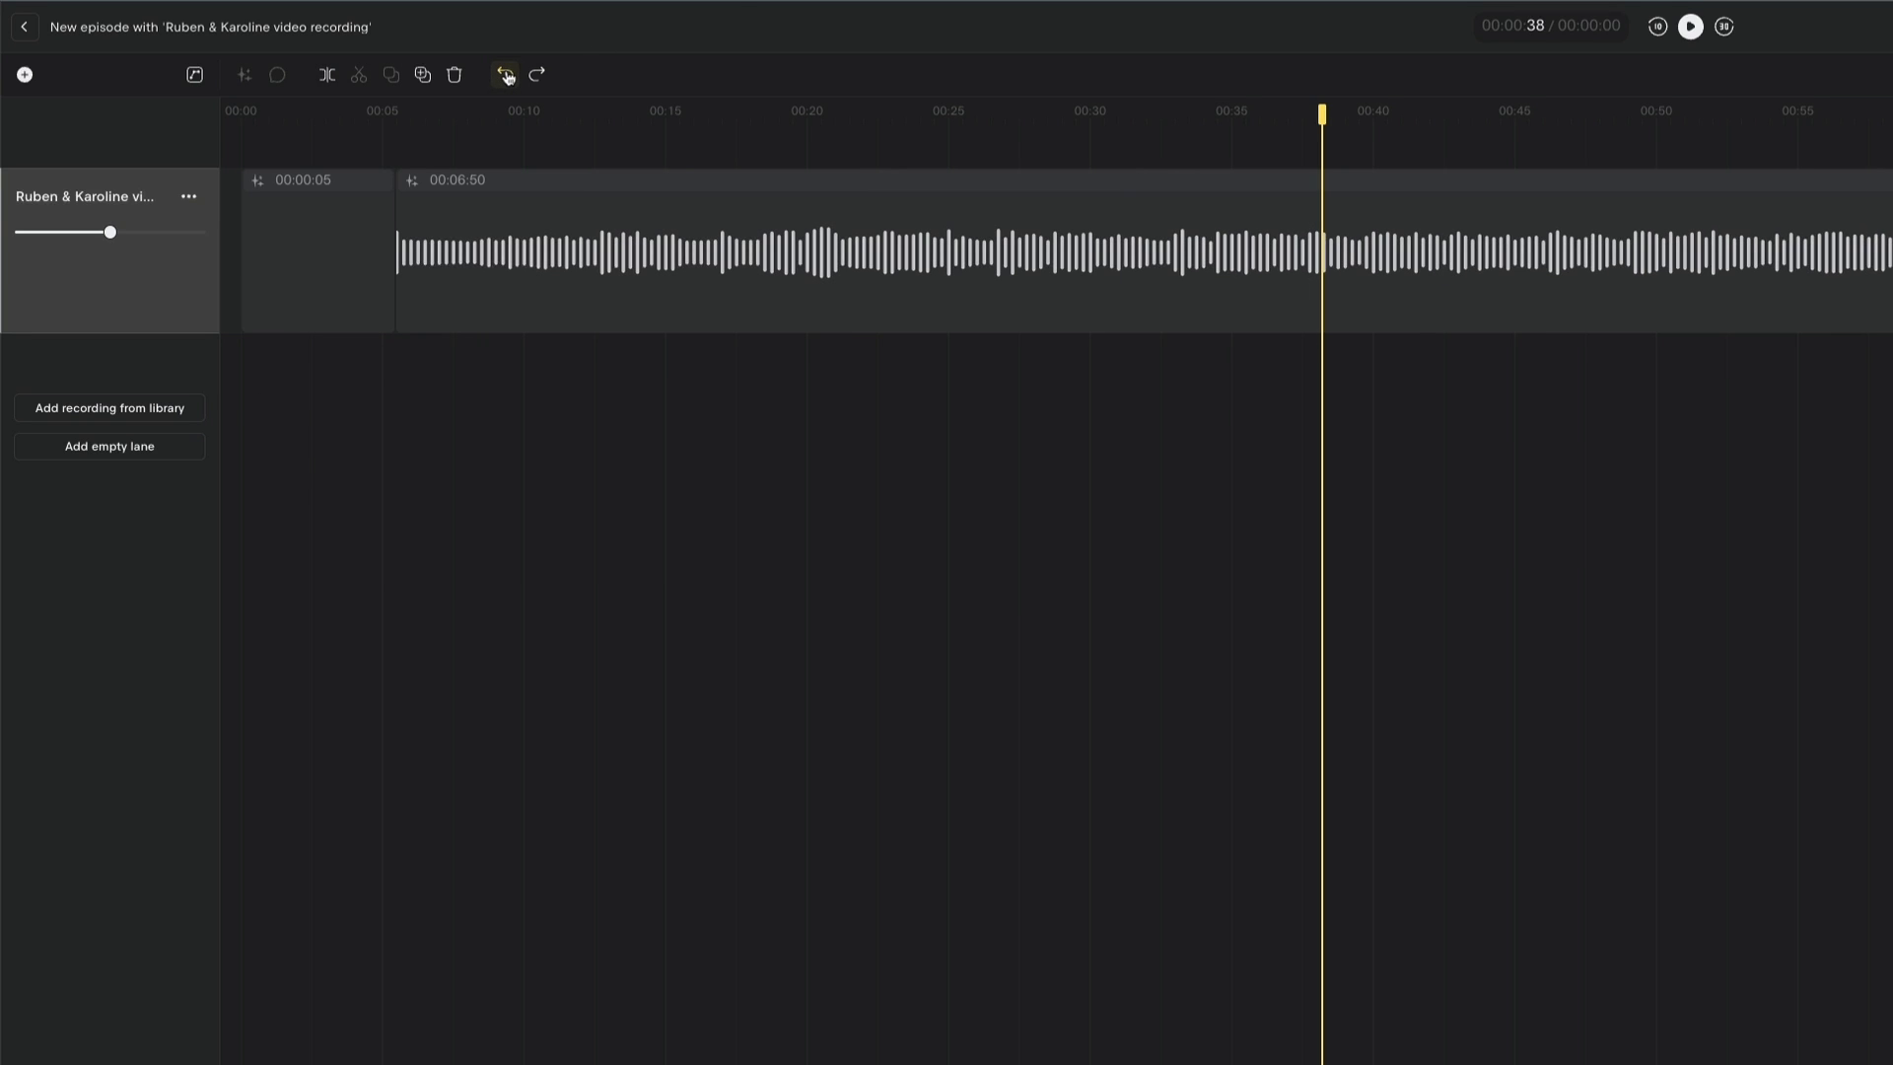
left_click(506, 76)
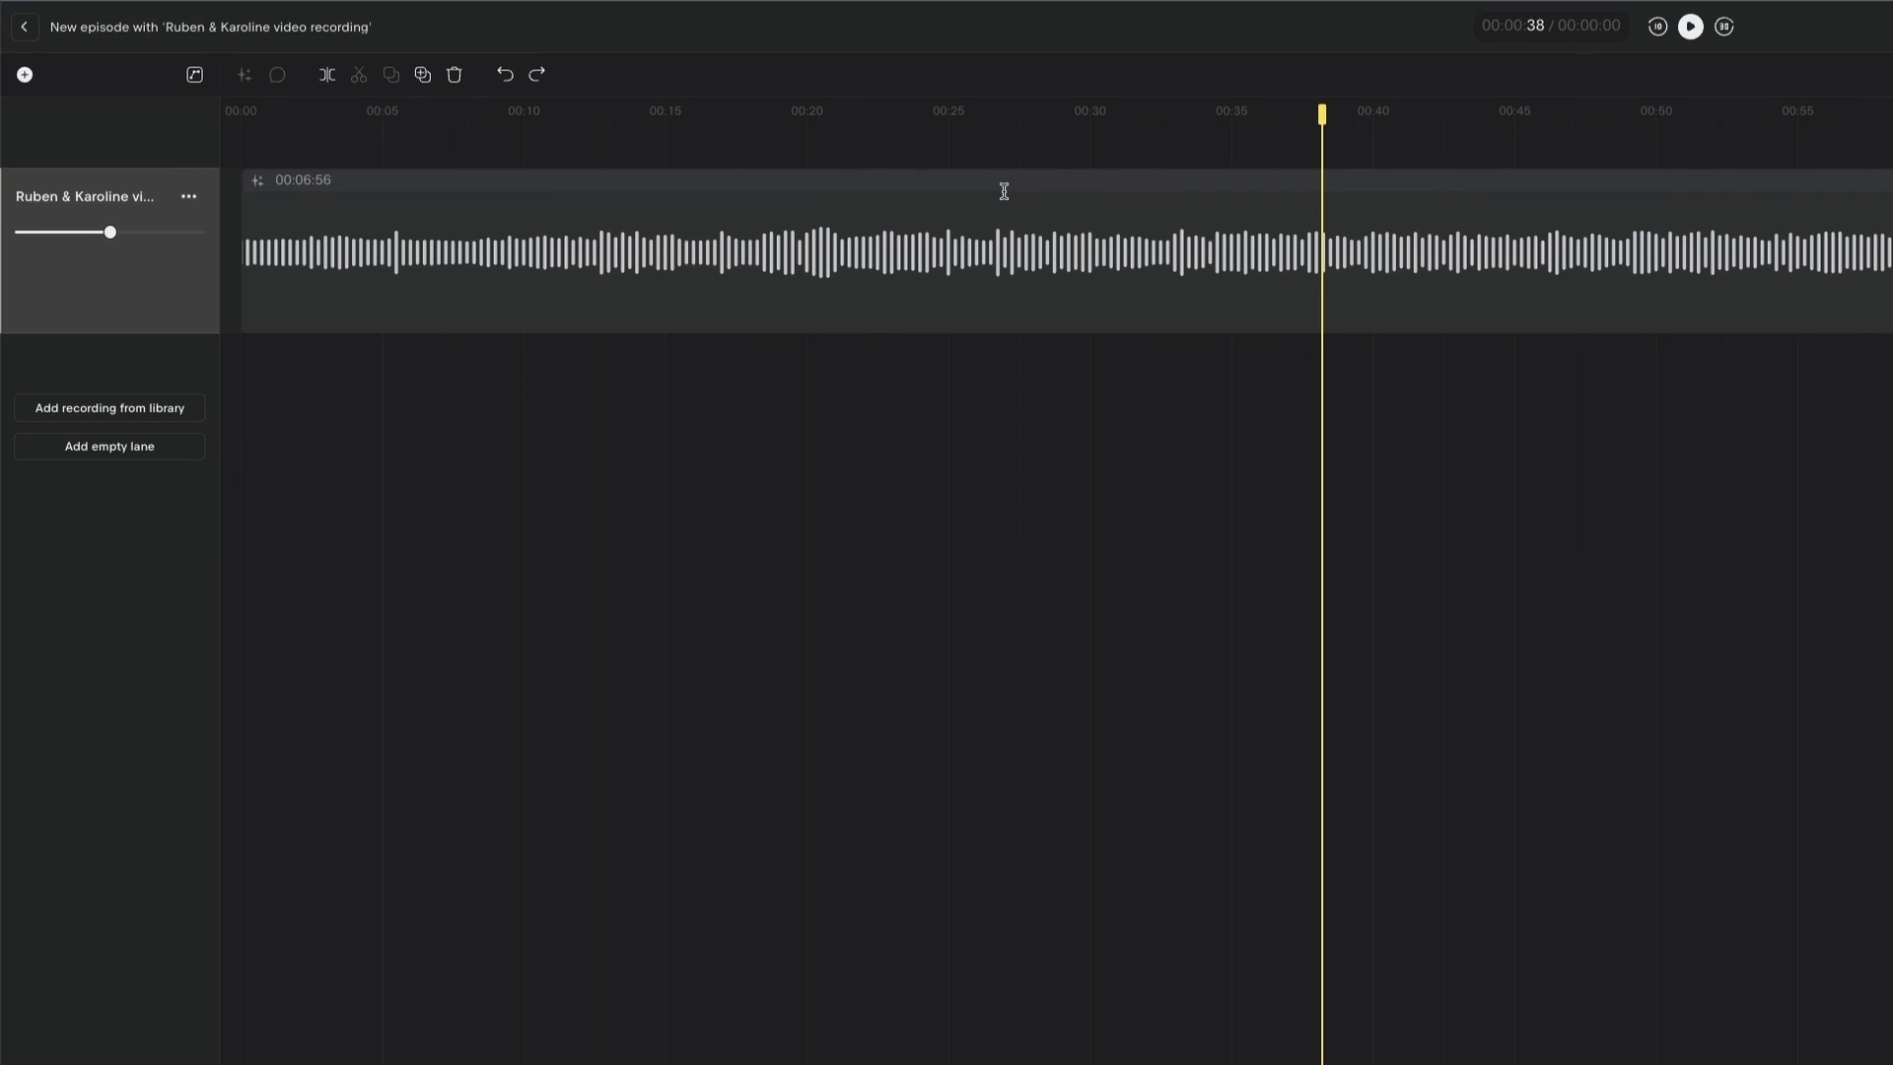
Add the "ES_Mountains (Instrumental Version)" recording from the library as a second lane.
left_click(115, 408)
left_click(925, 530)
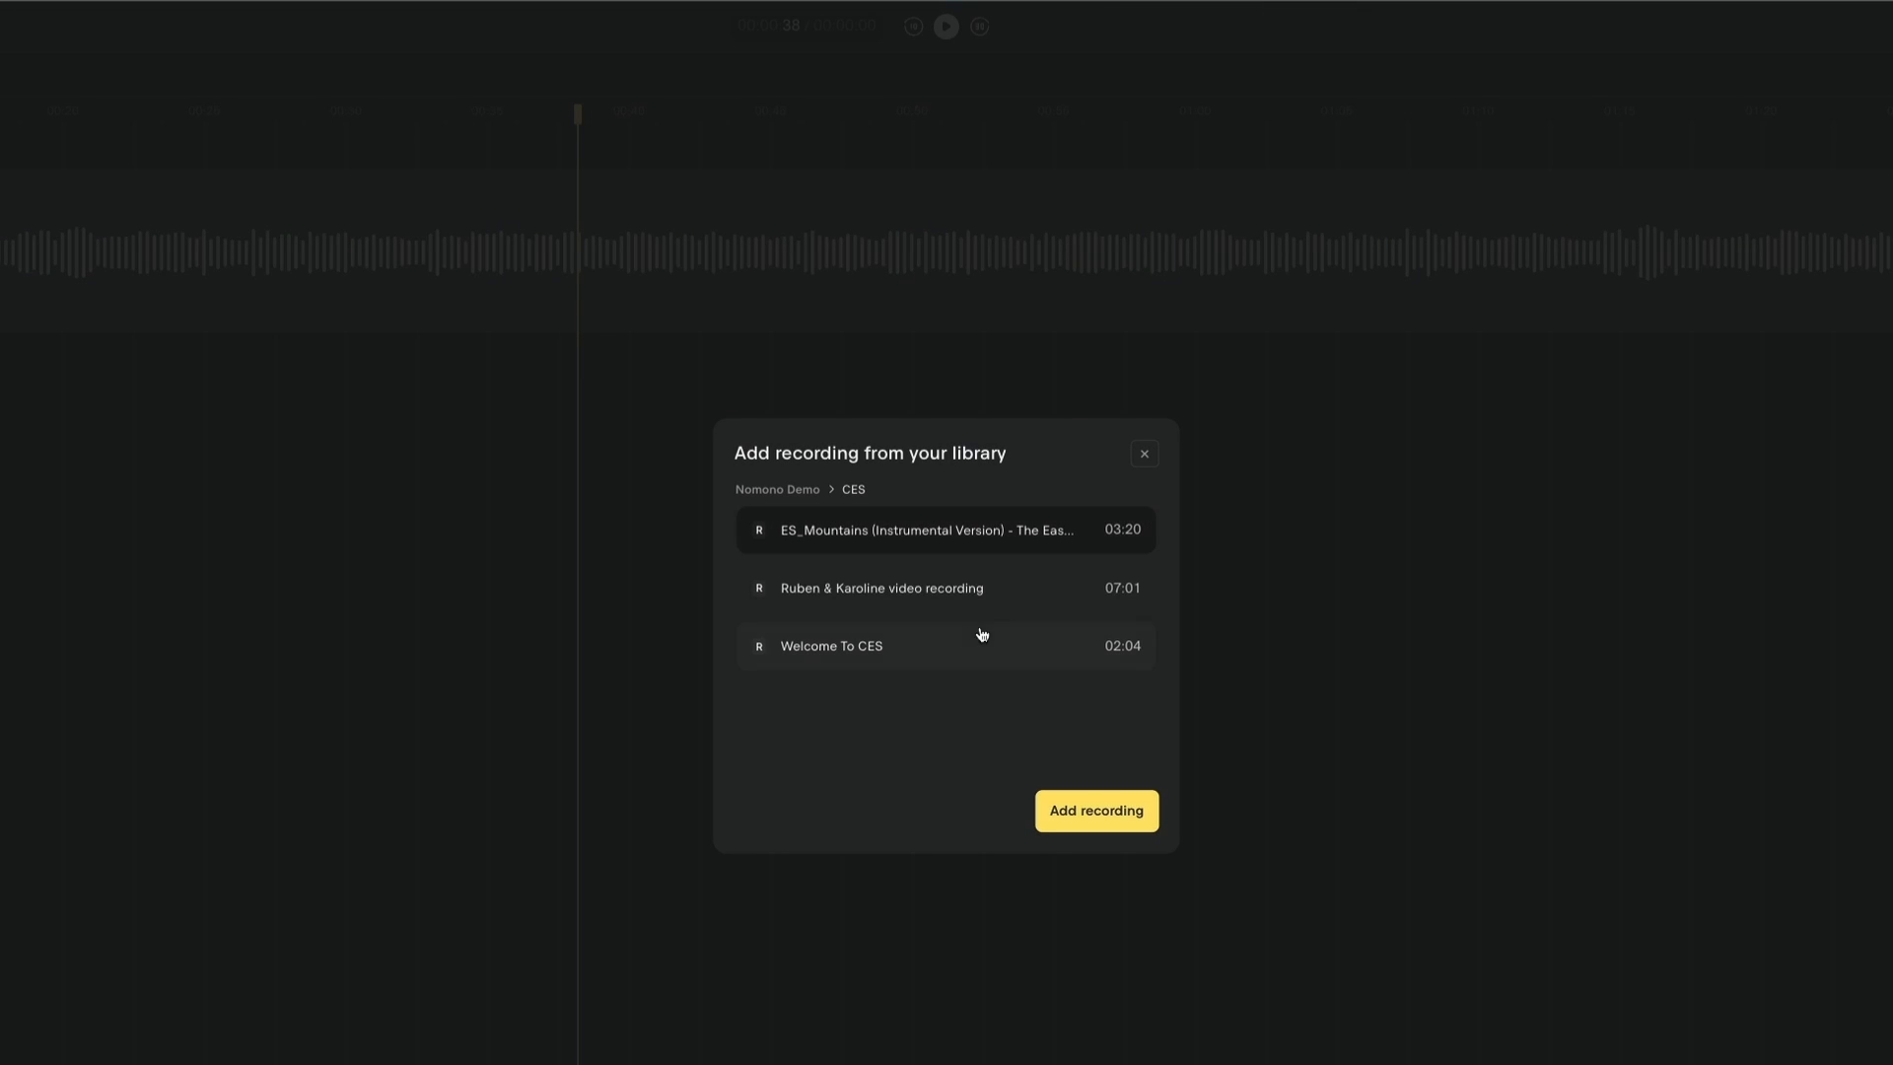
left_click(1108, 824)
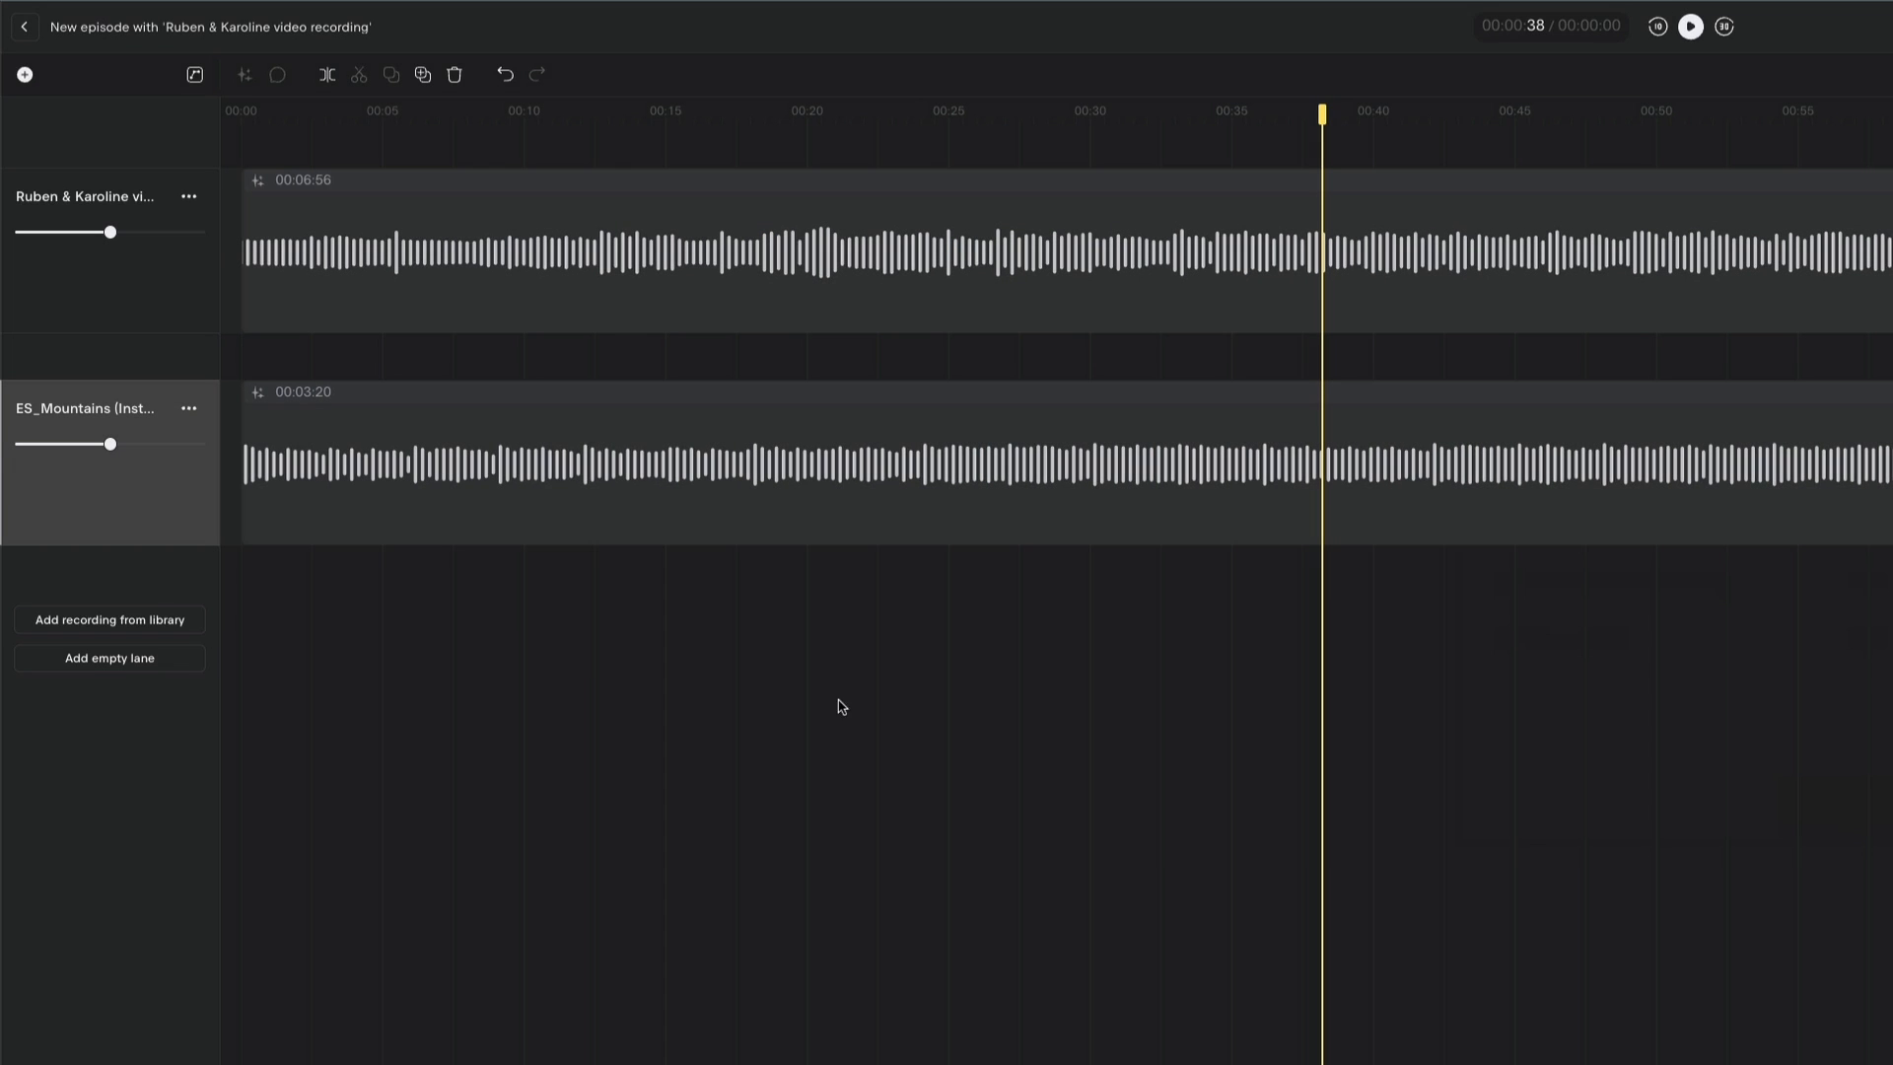
Cut the clip in the first lane and paste it back into that lane starting at 15 seconds.
left_click(464, 275)
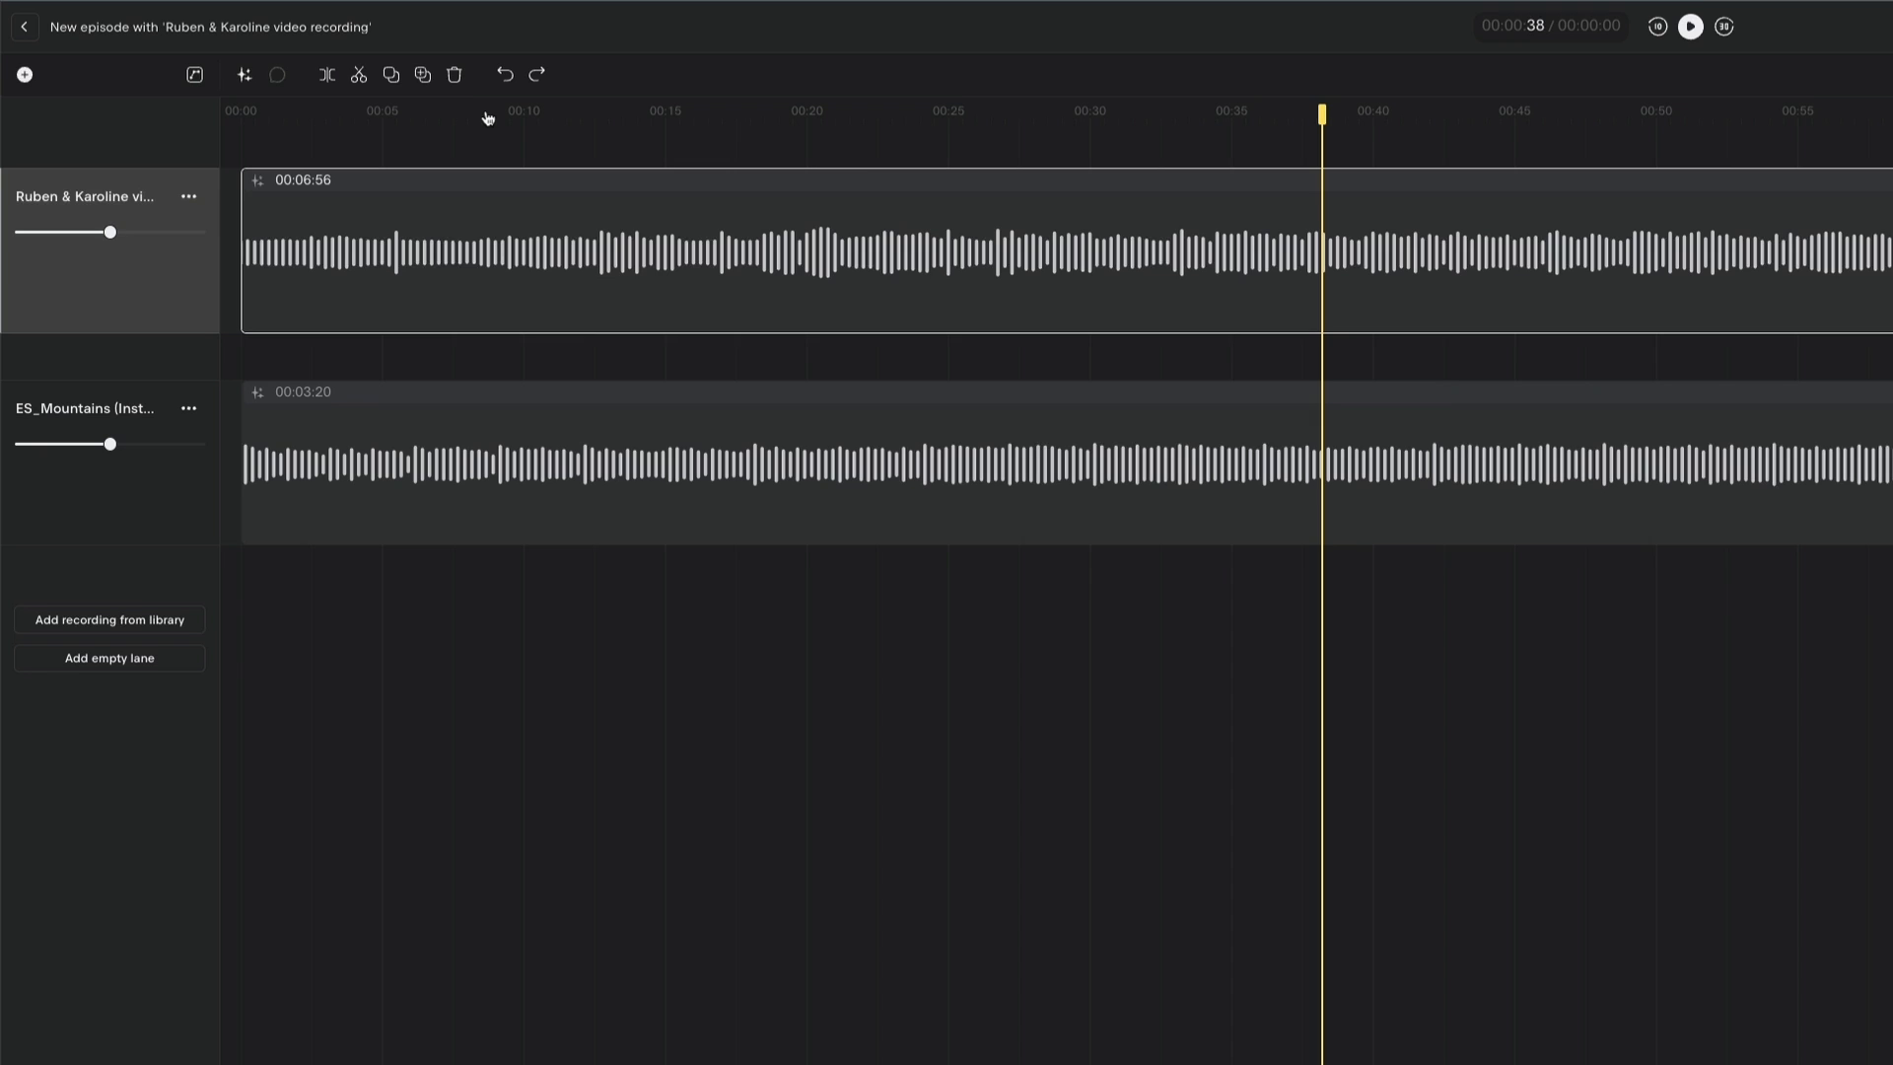
key("Delete")
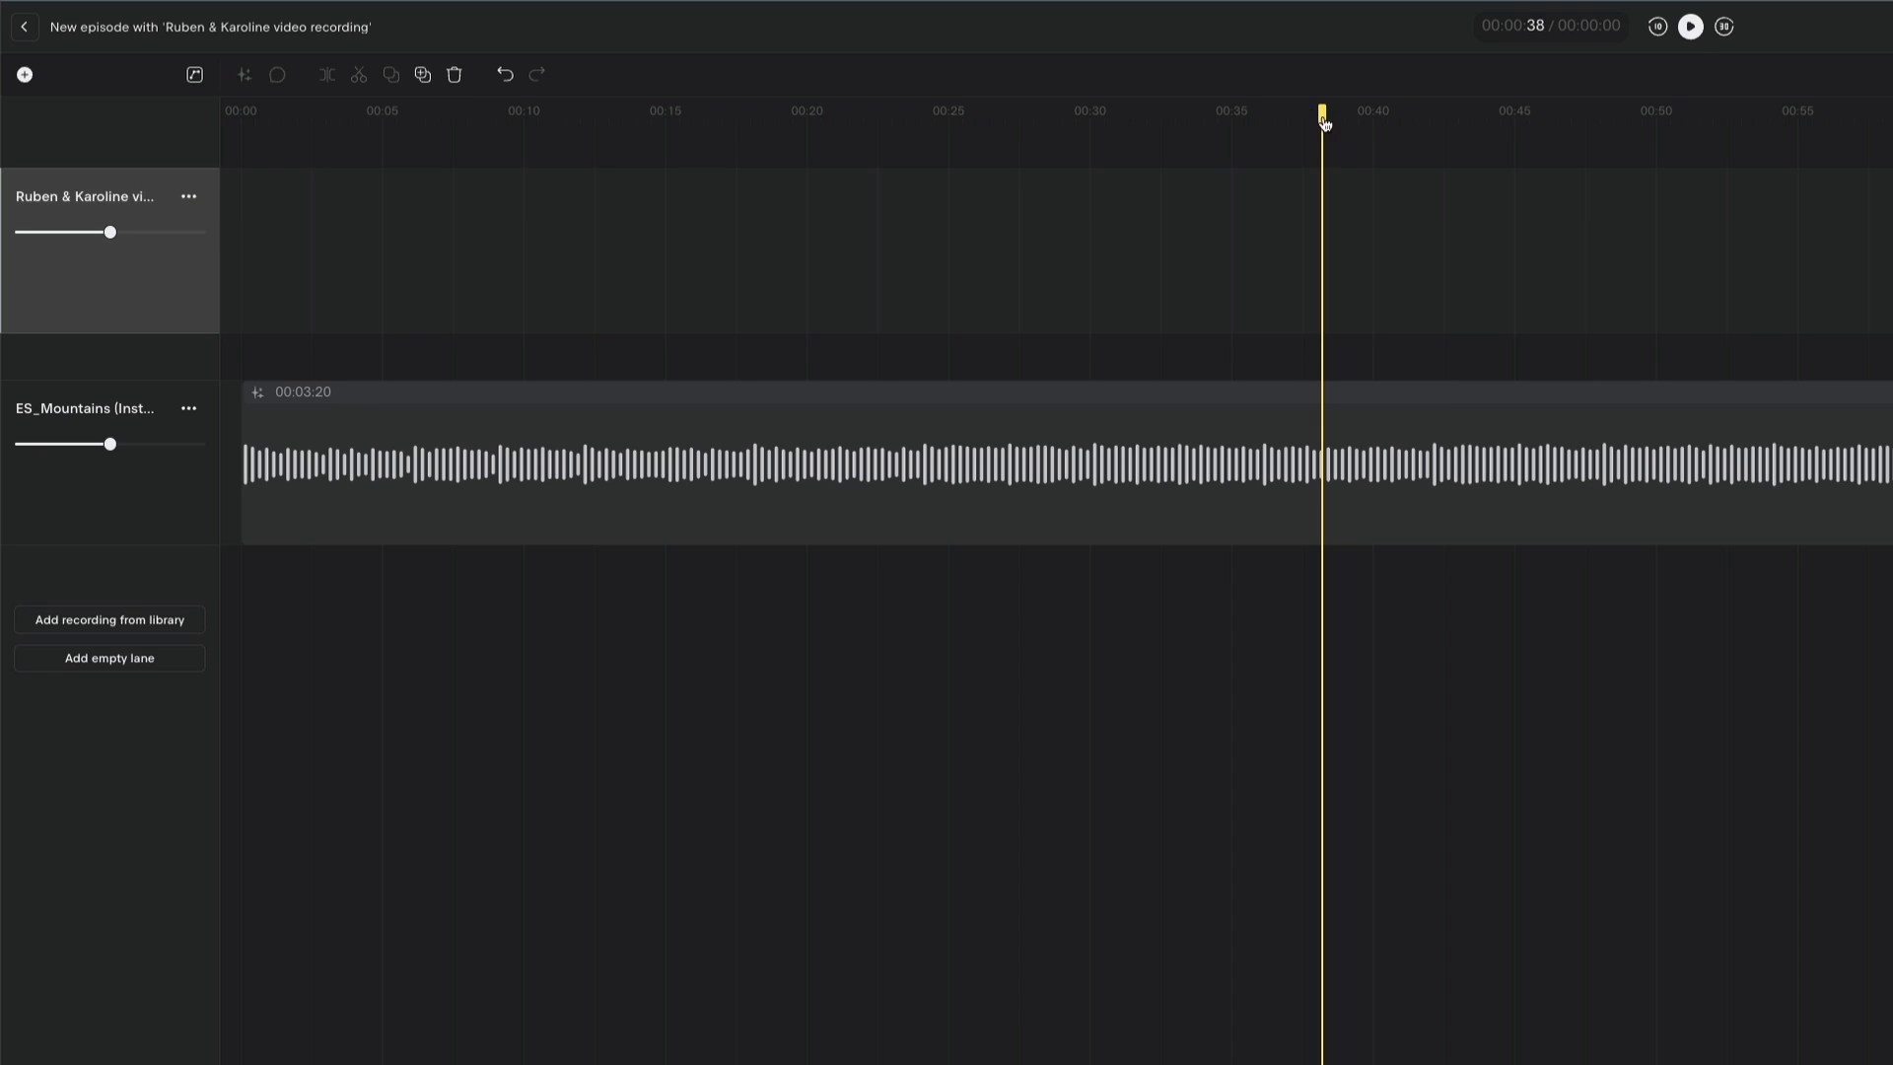
left_click_drag(1325, 121, 674, 172)
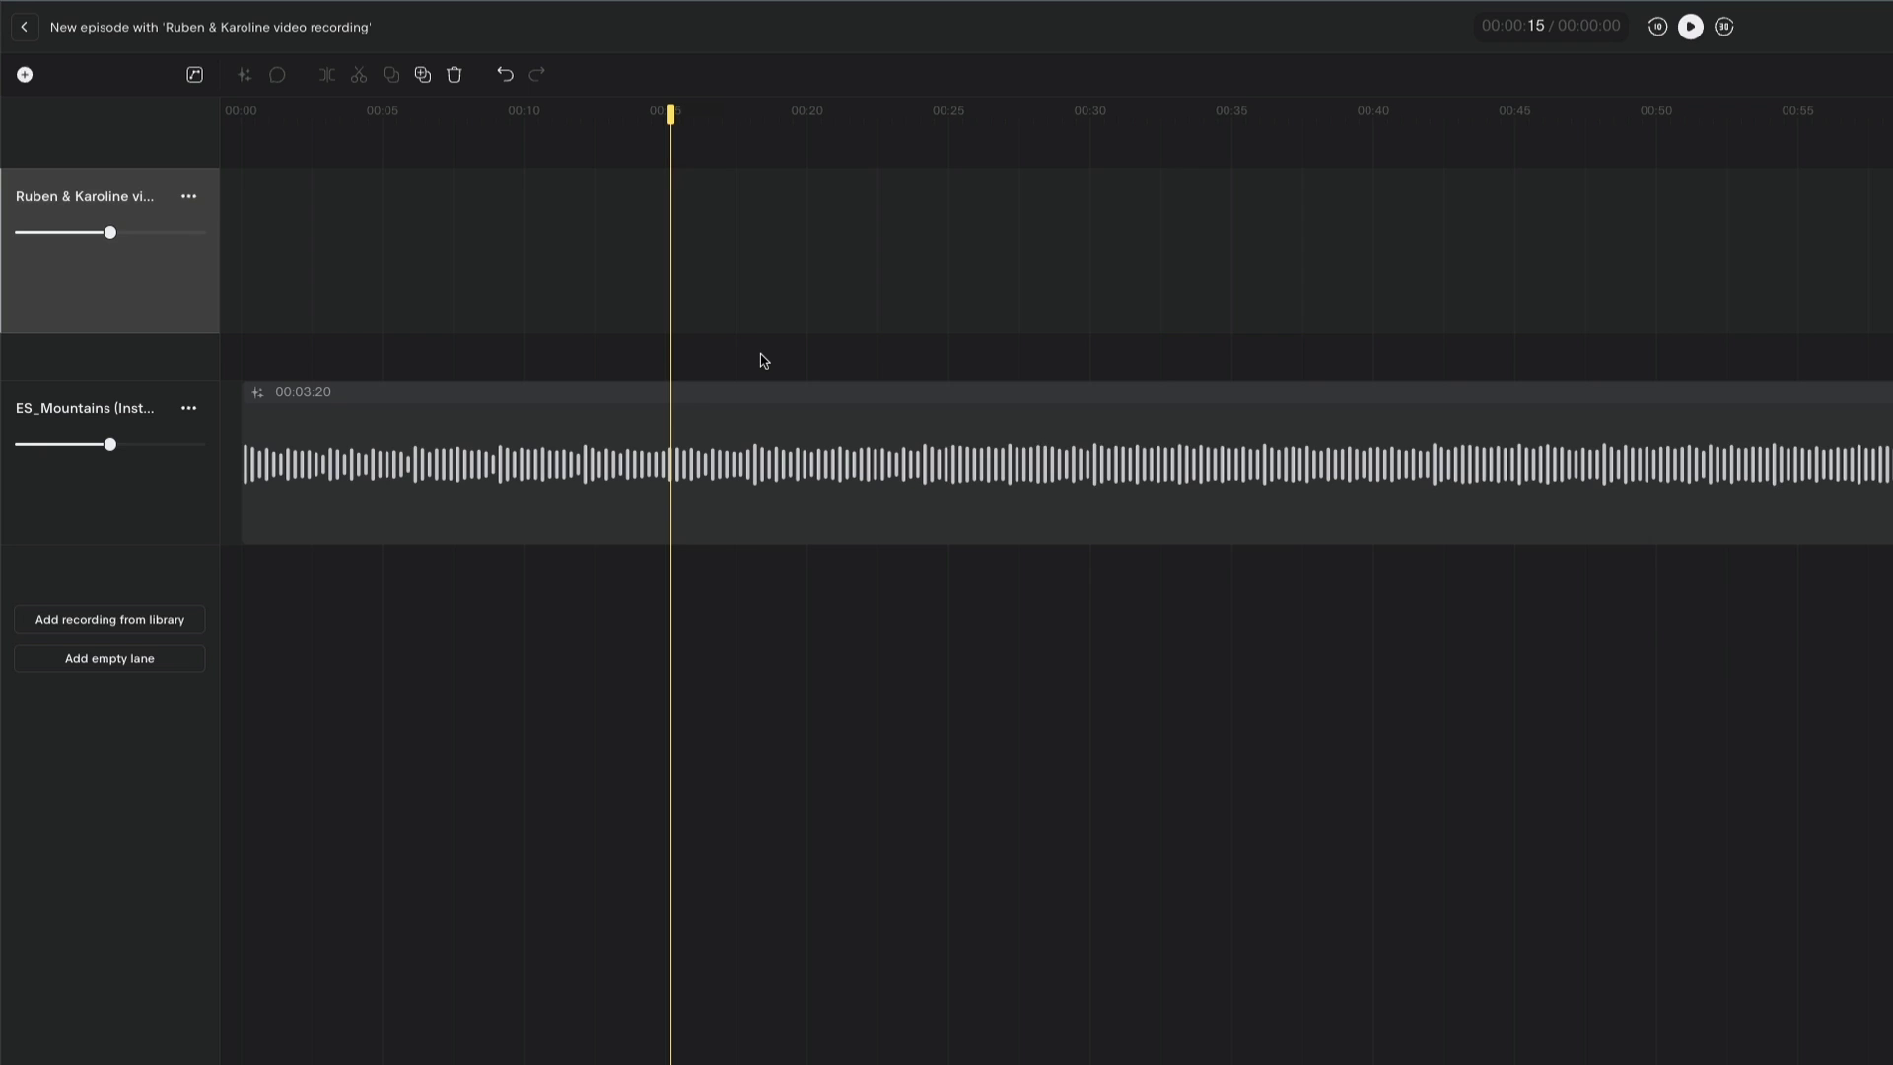
key("ctrl+v")
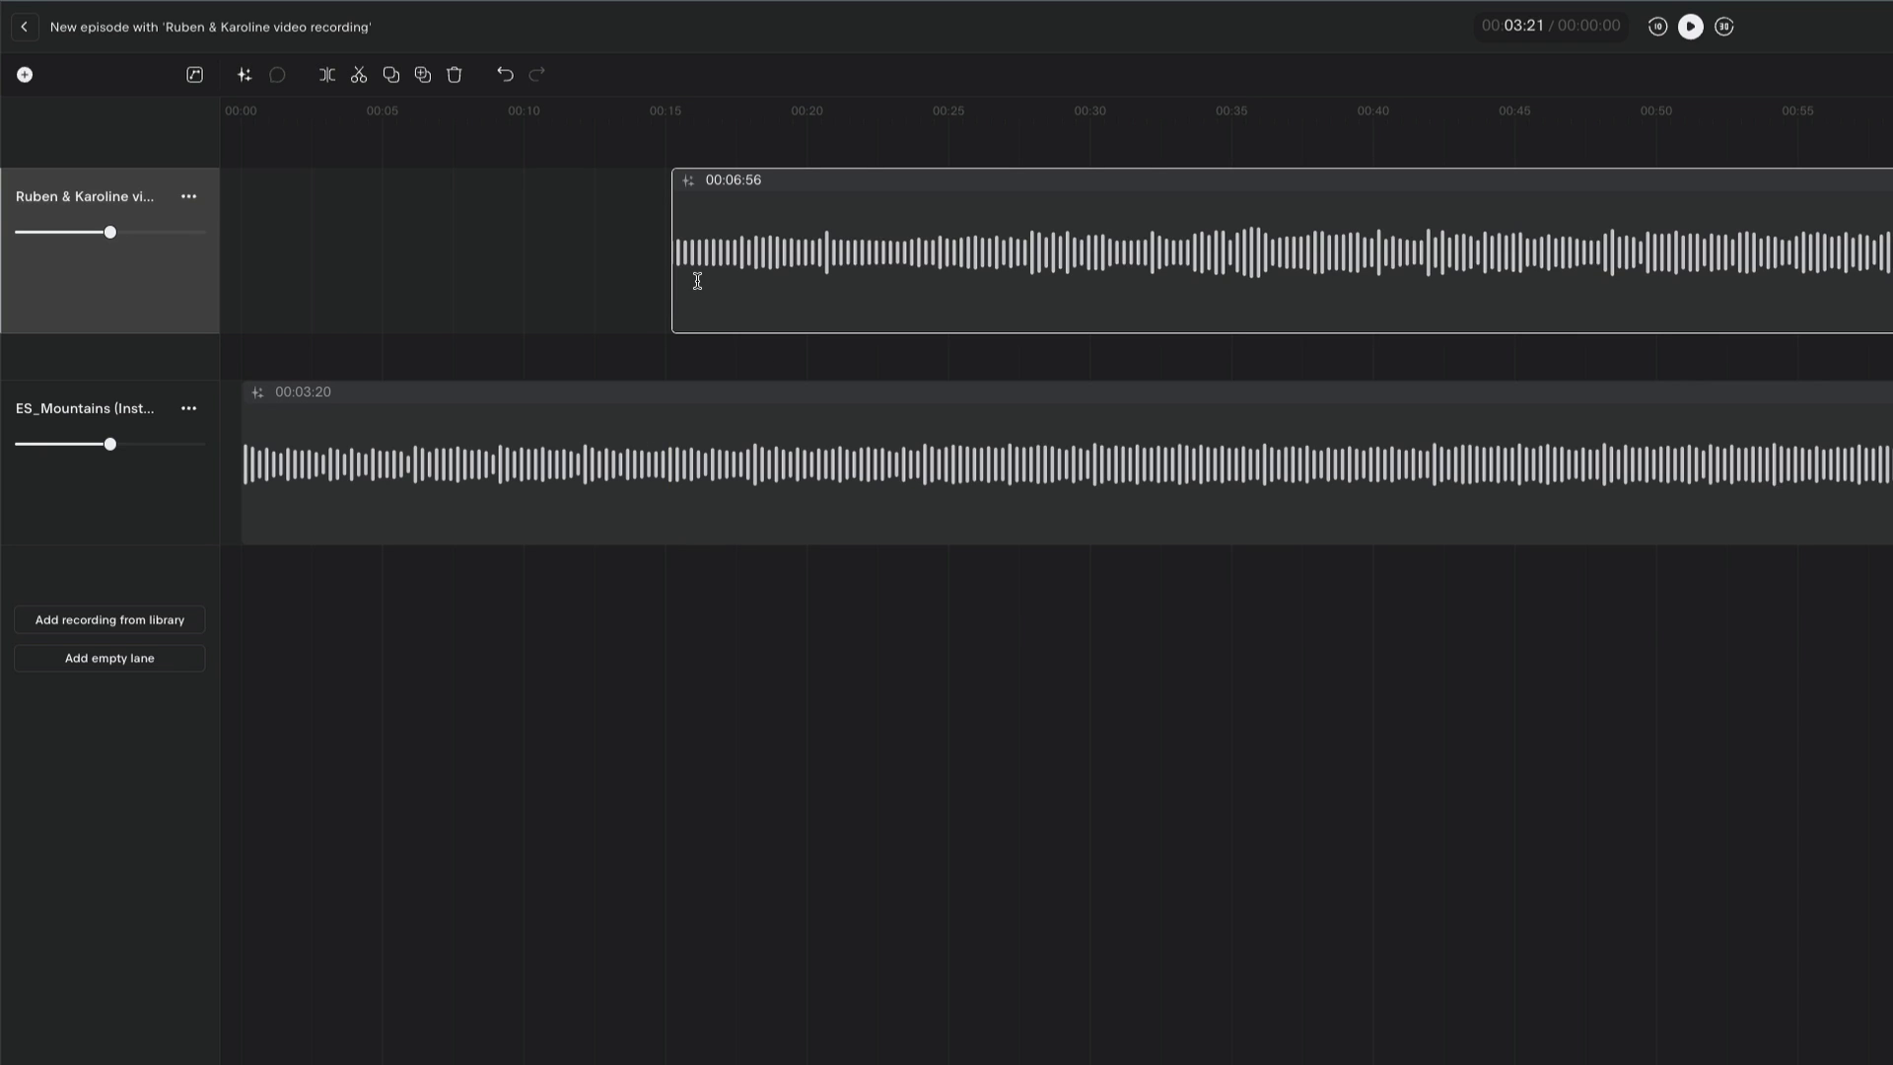
Play the episode from the start for a few seconds to hear how the music opens.
left_click(245, 120)
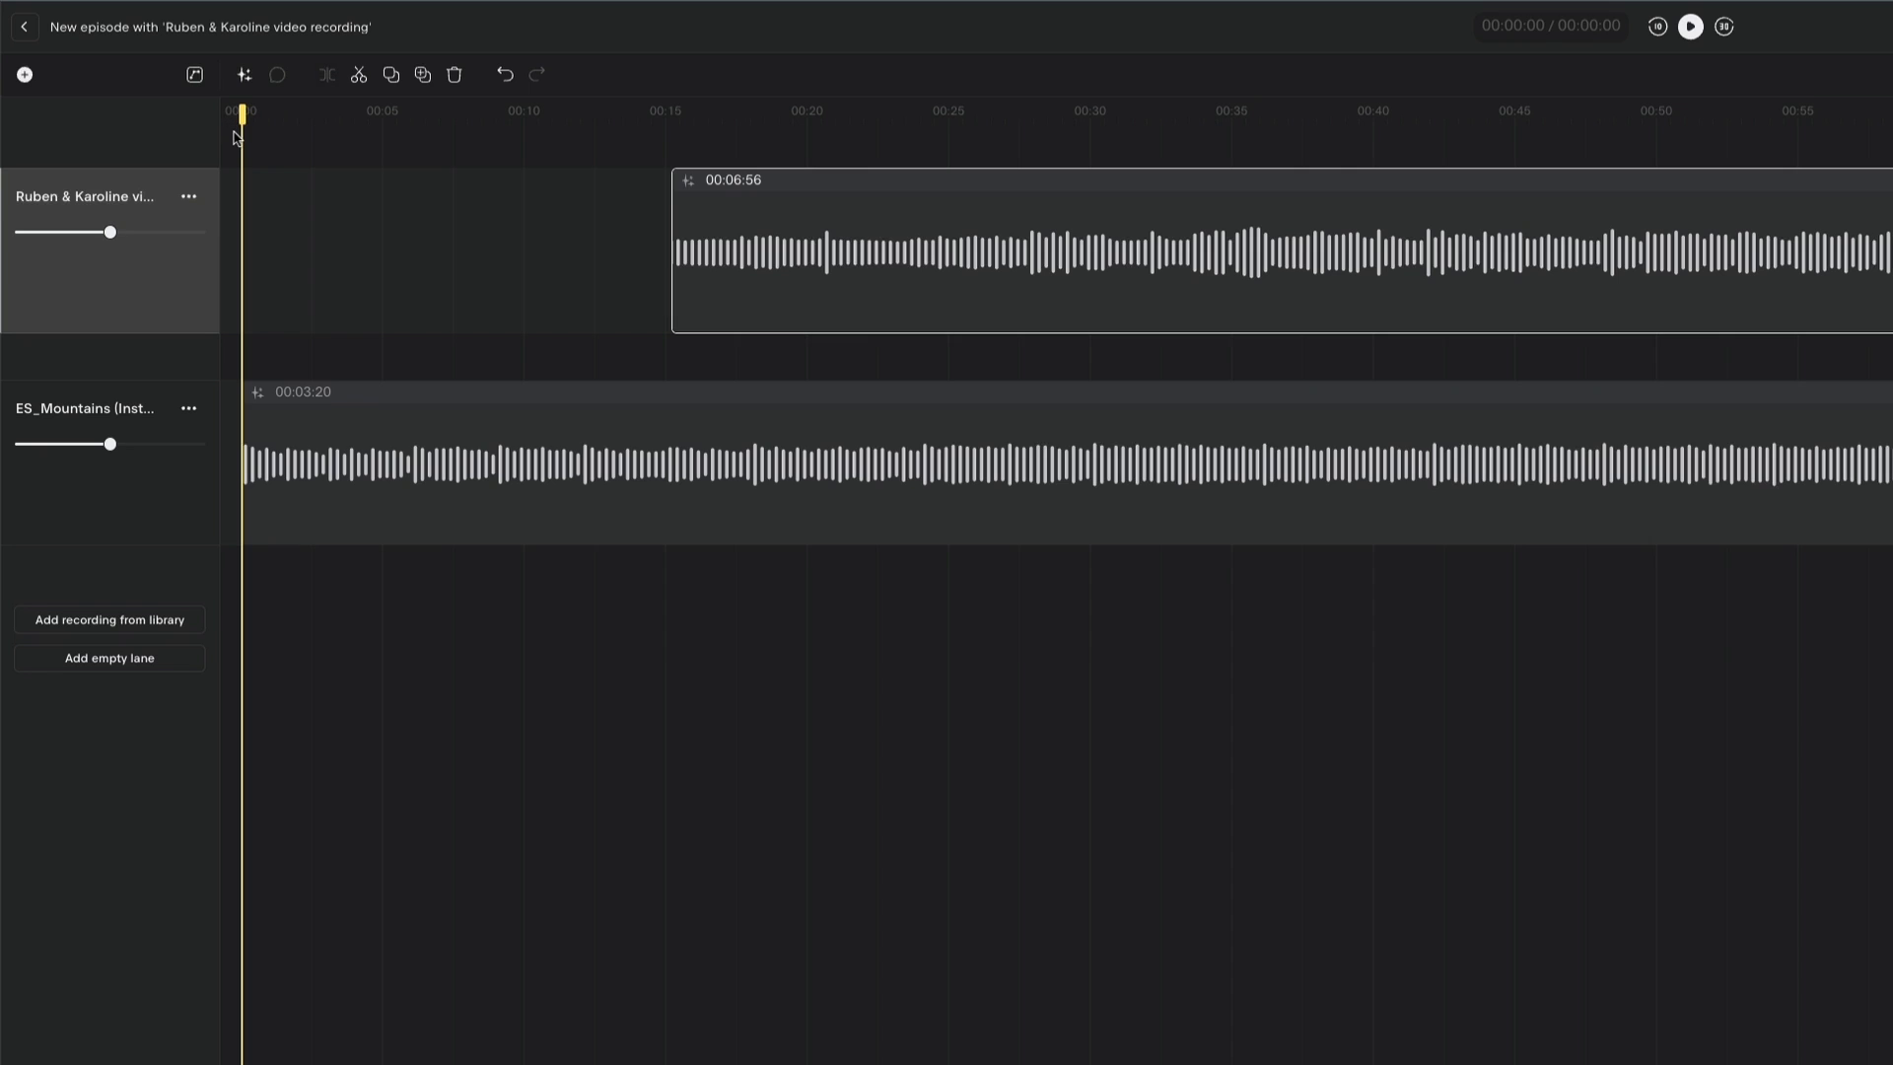
key("space")
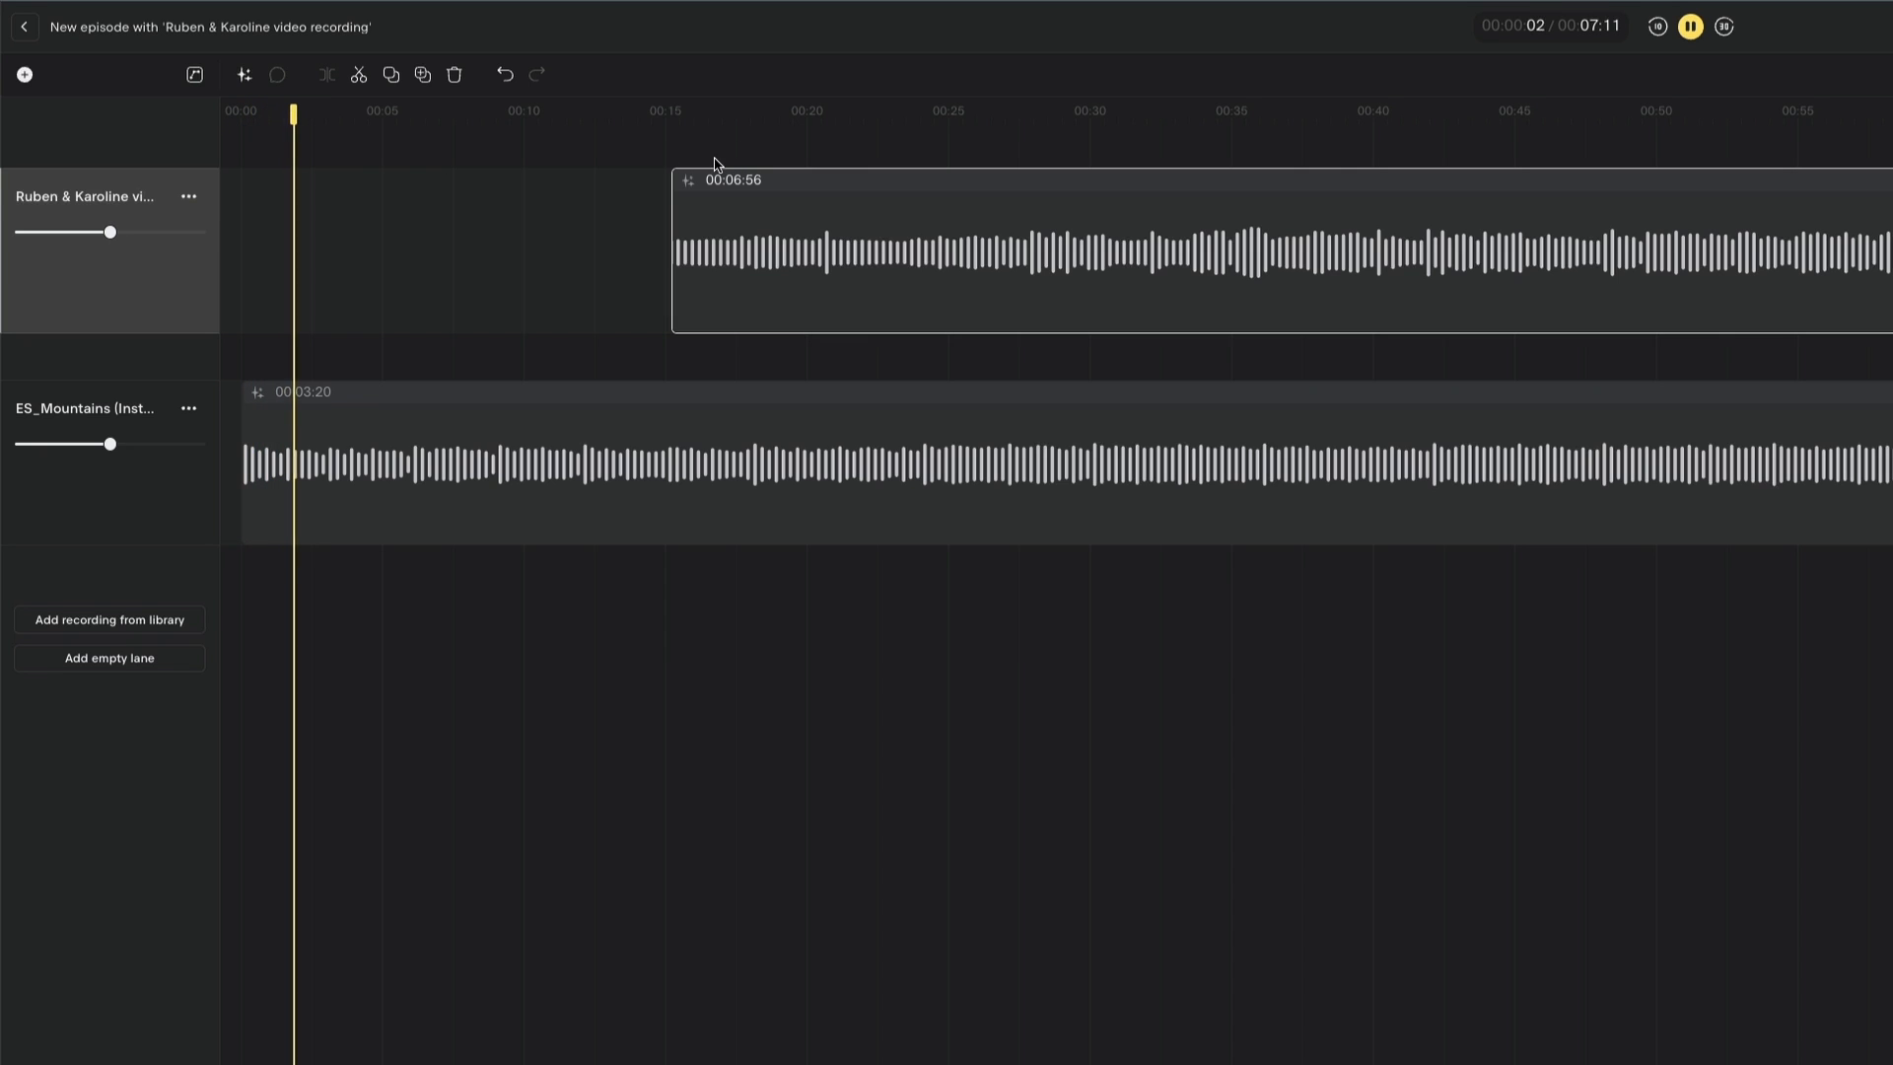
key("space")
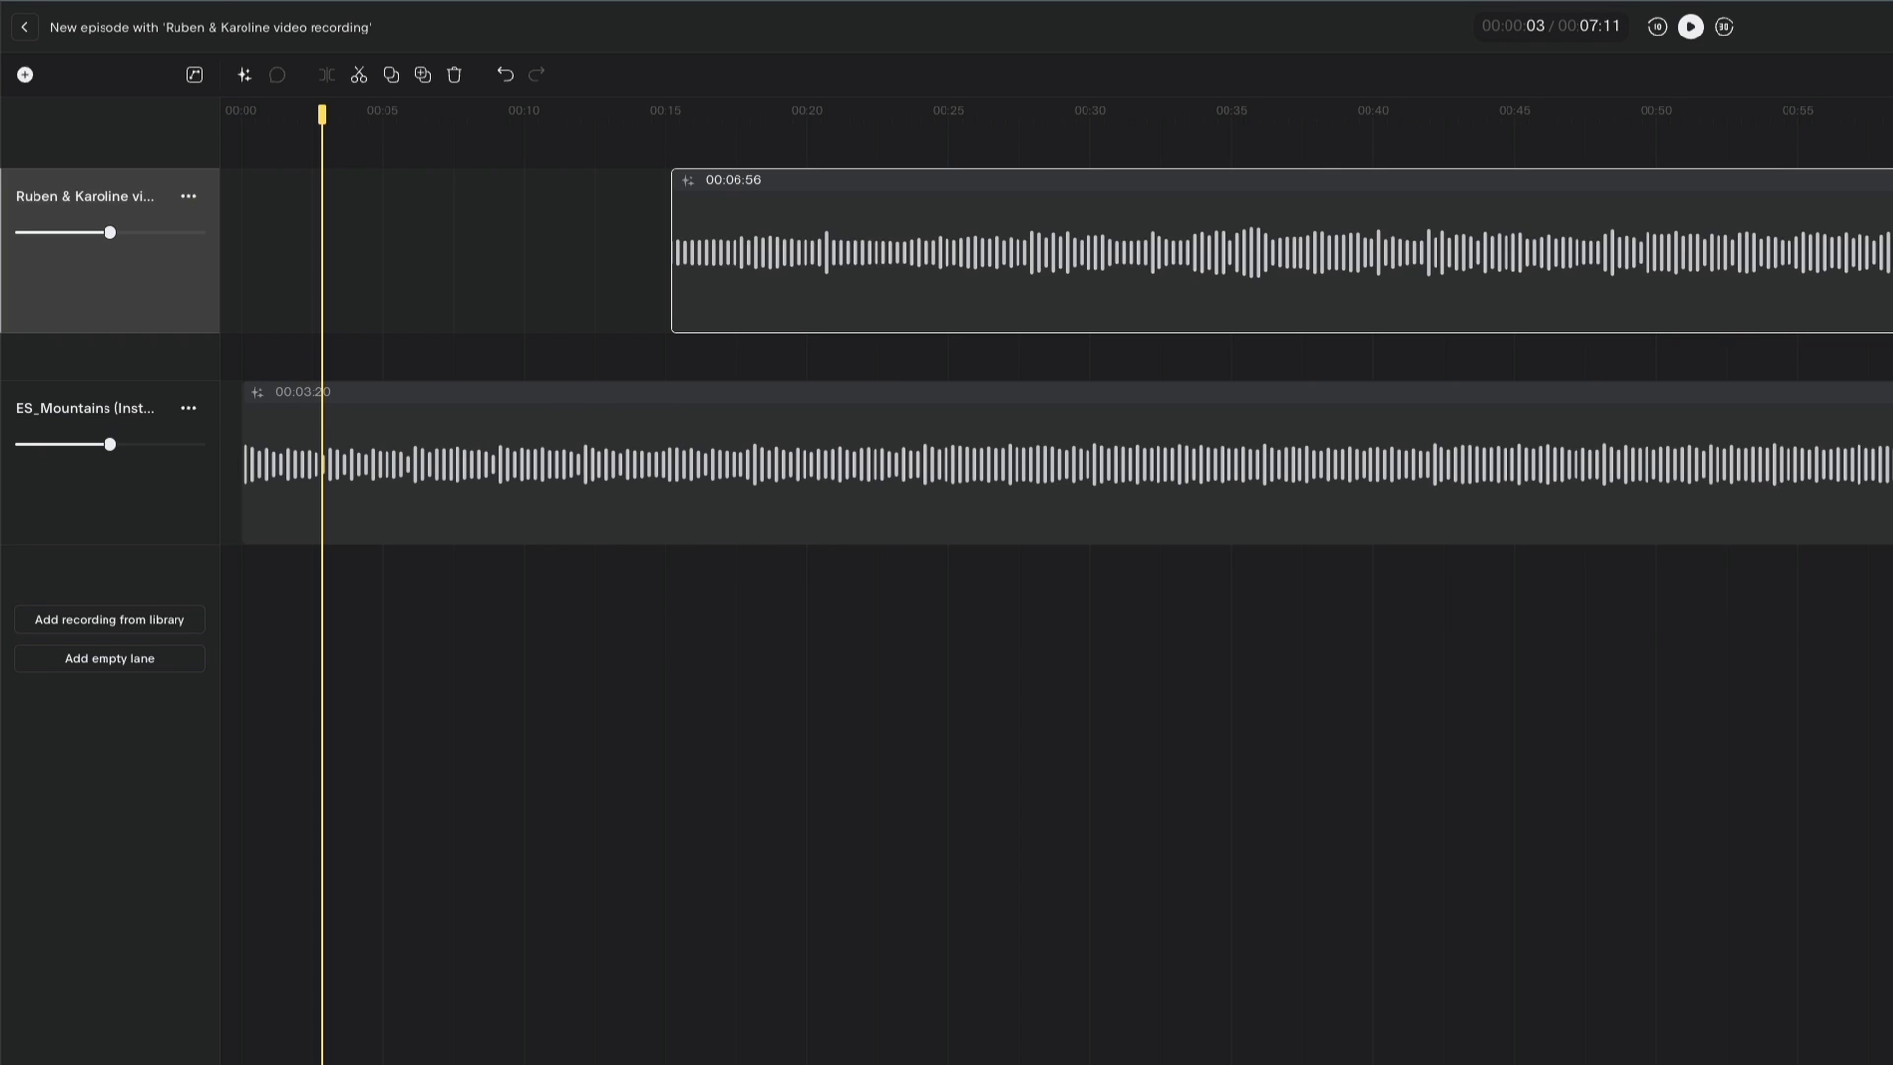
Add volume points to the ES_Mountains lane at about 13, 15 and 24 seconds, fading the music to silence, and play back the fade.
left_click(194, 76)
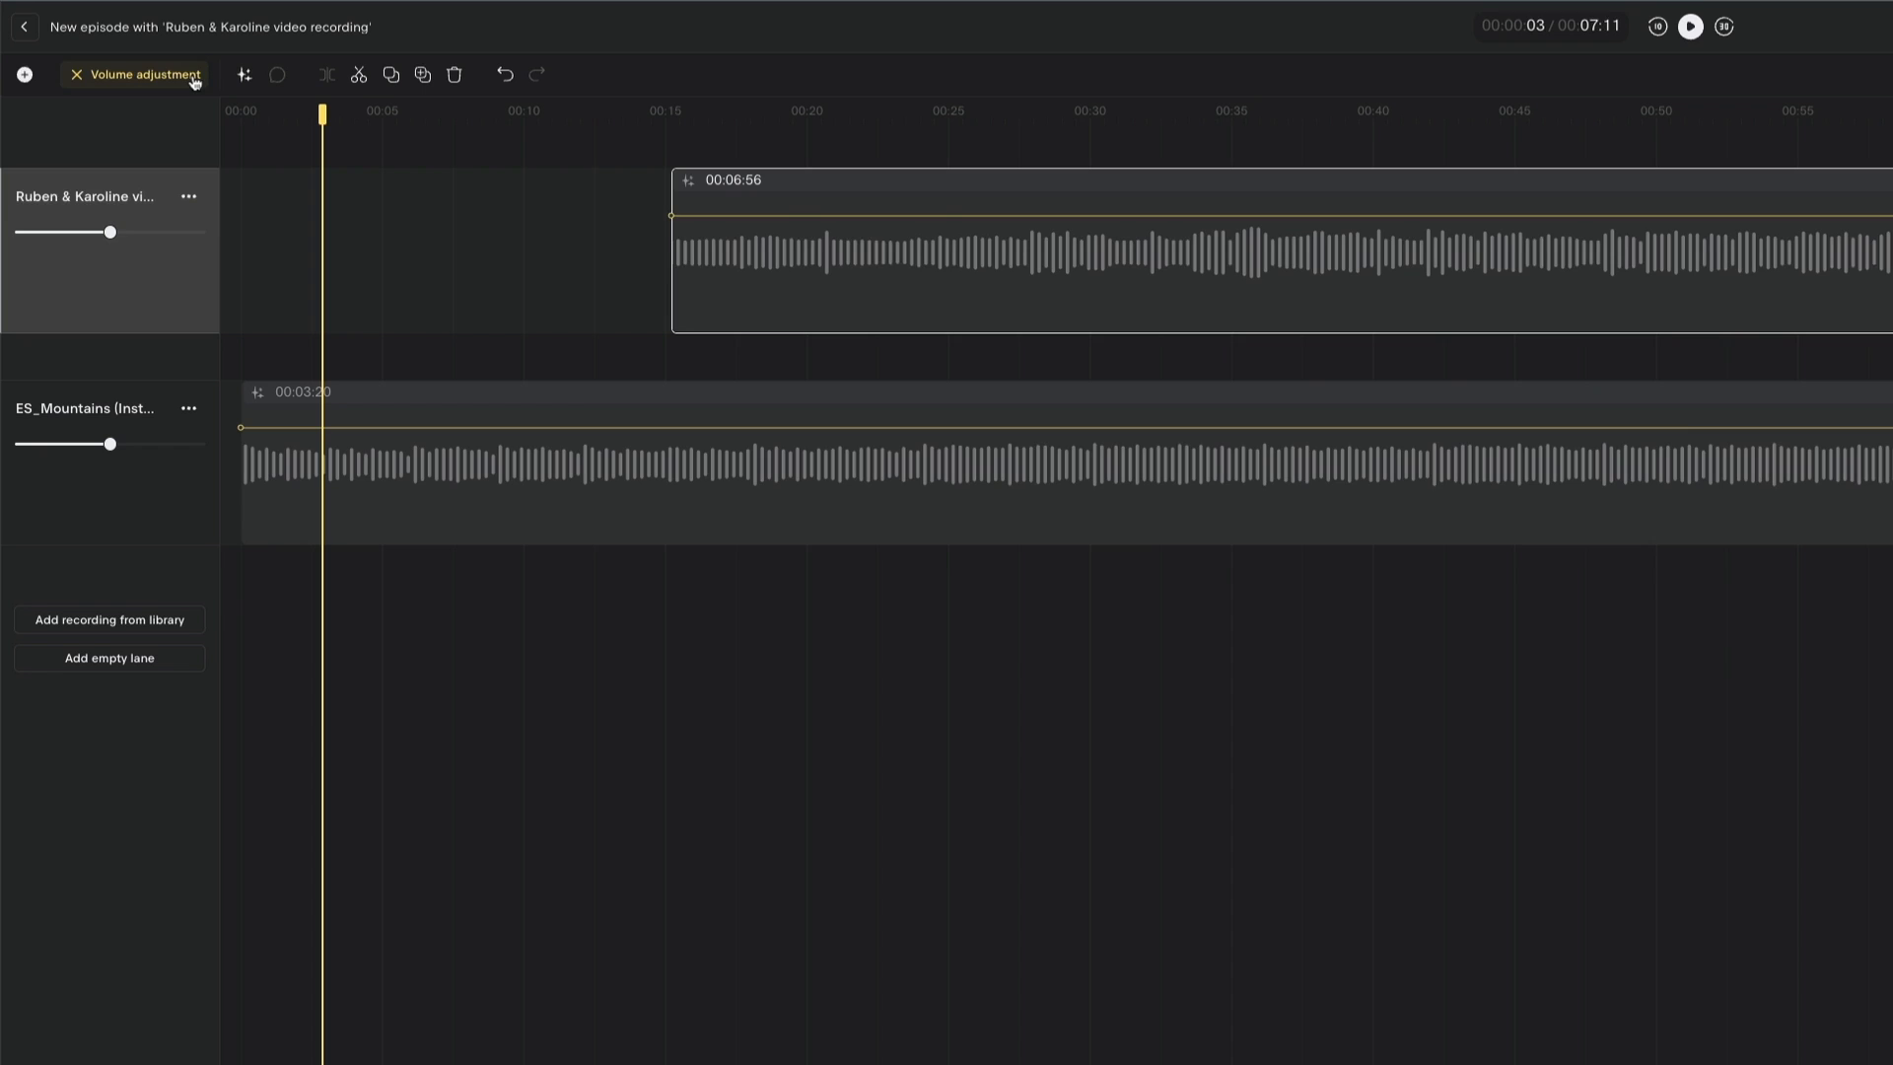
left_click(617, 432)
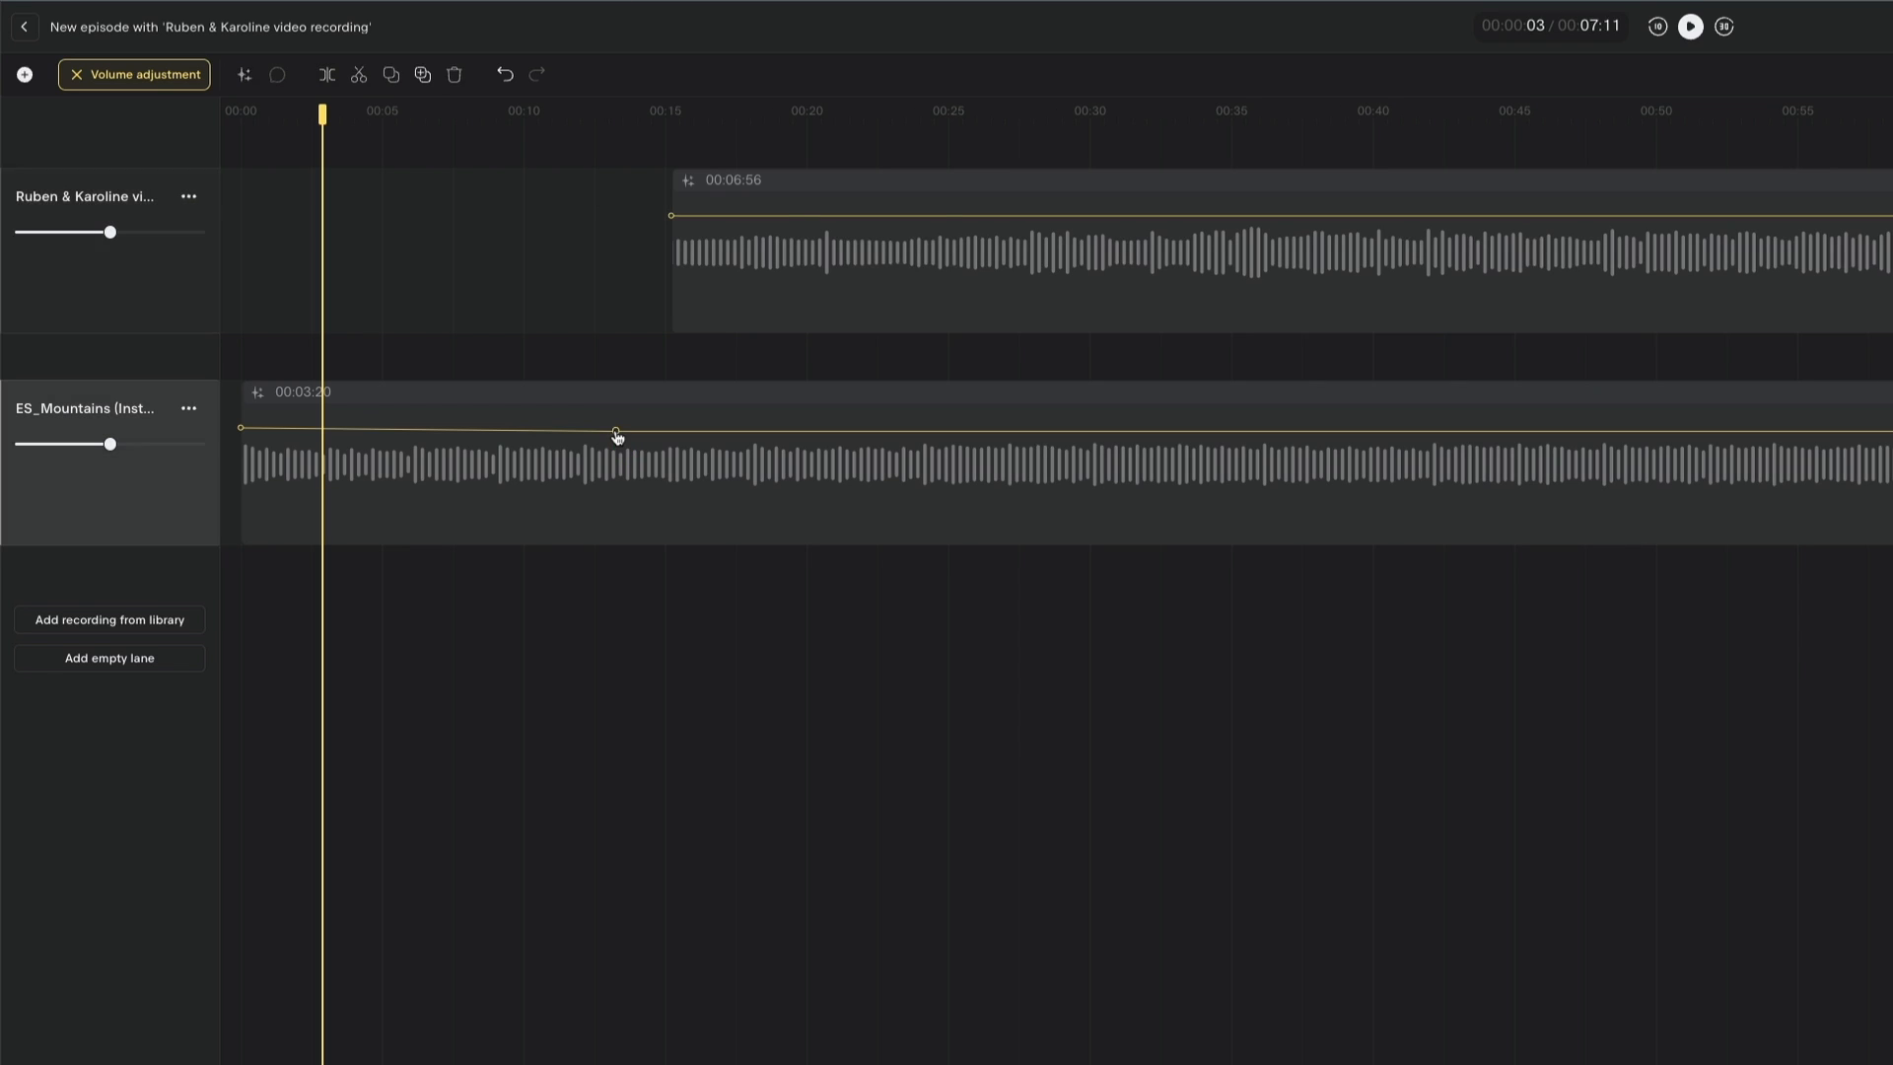
left_click(729, 433)
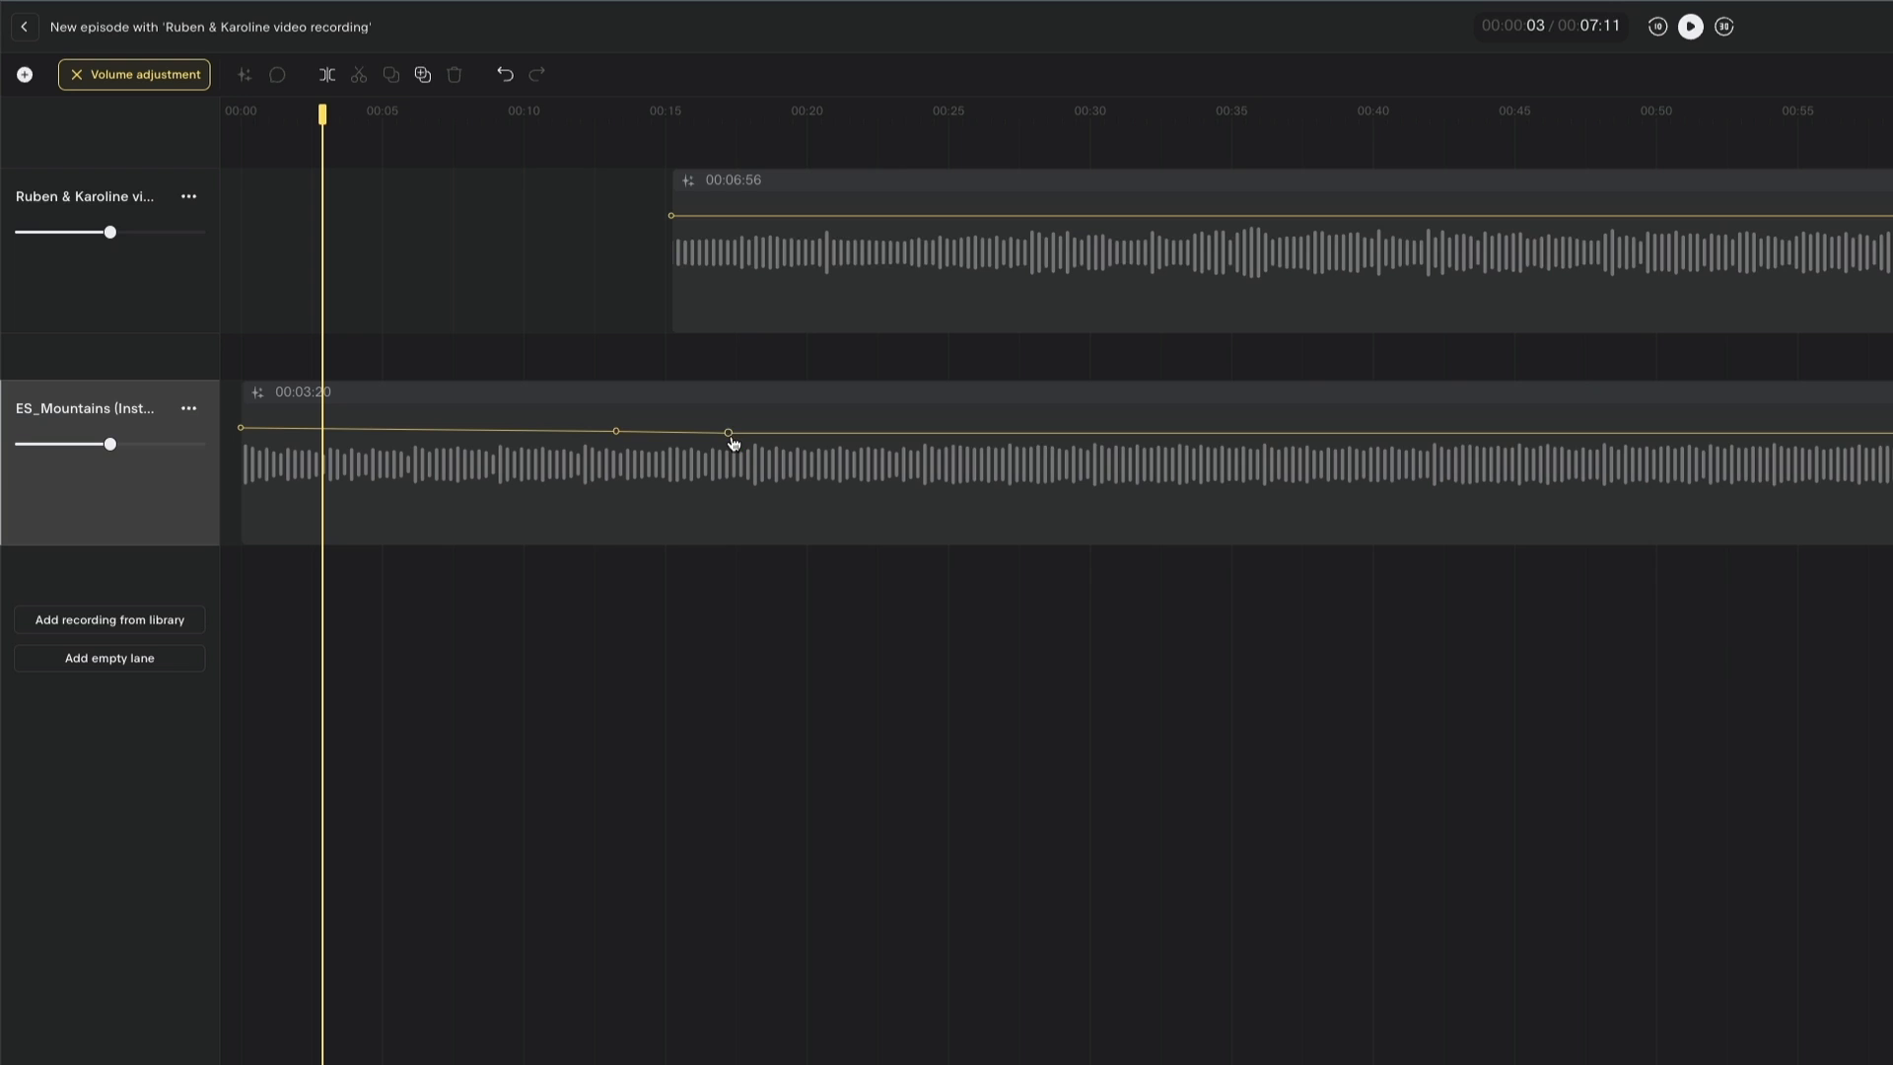
left_click_drag(730, 438, 921, 563)
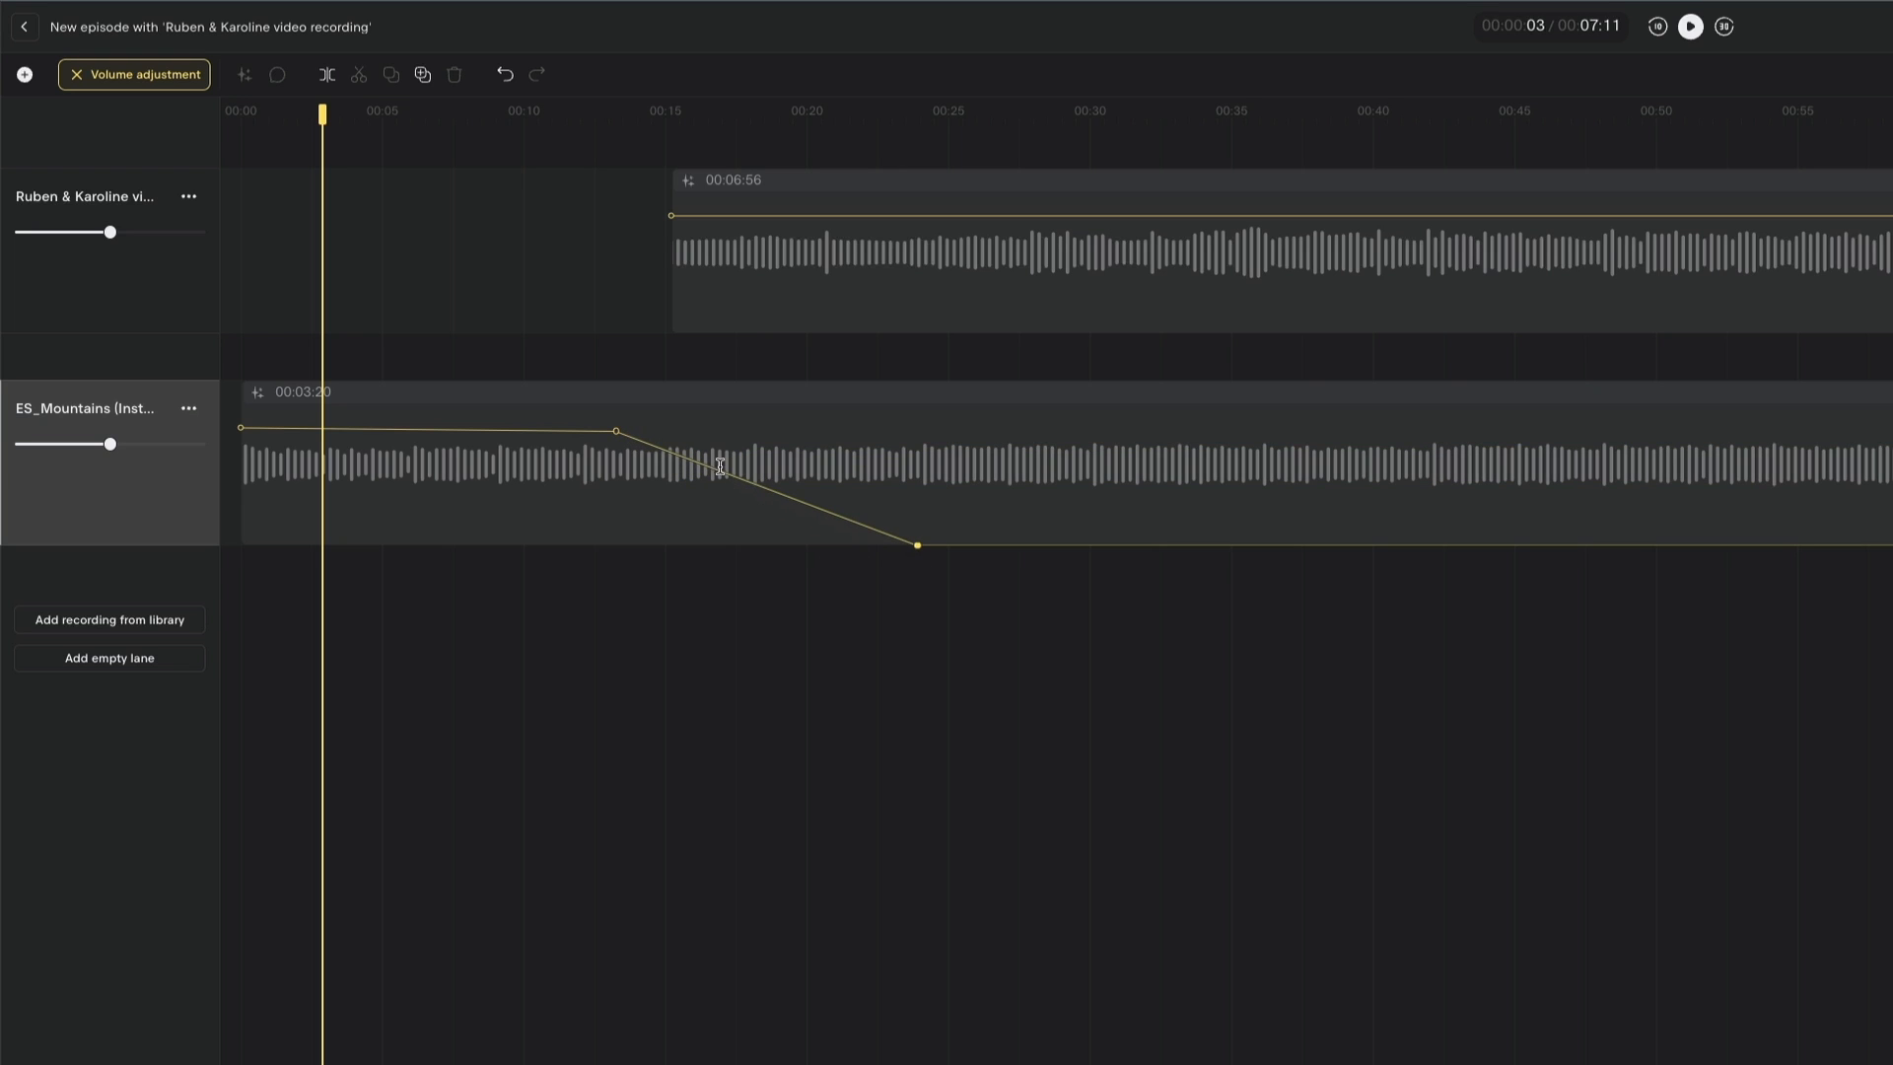
left_click(661, 449)
left_click_drag(667, 467, 668, 471)
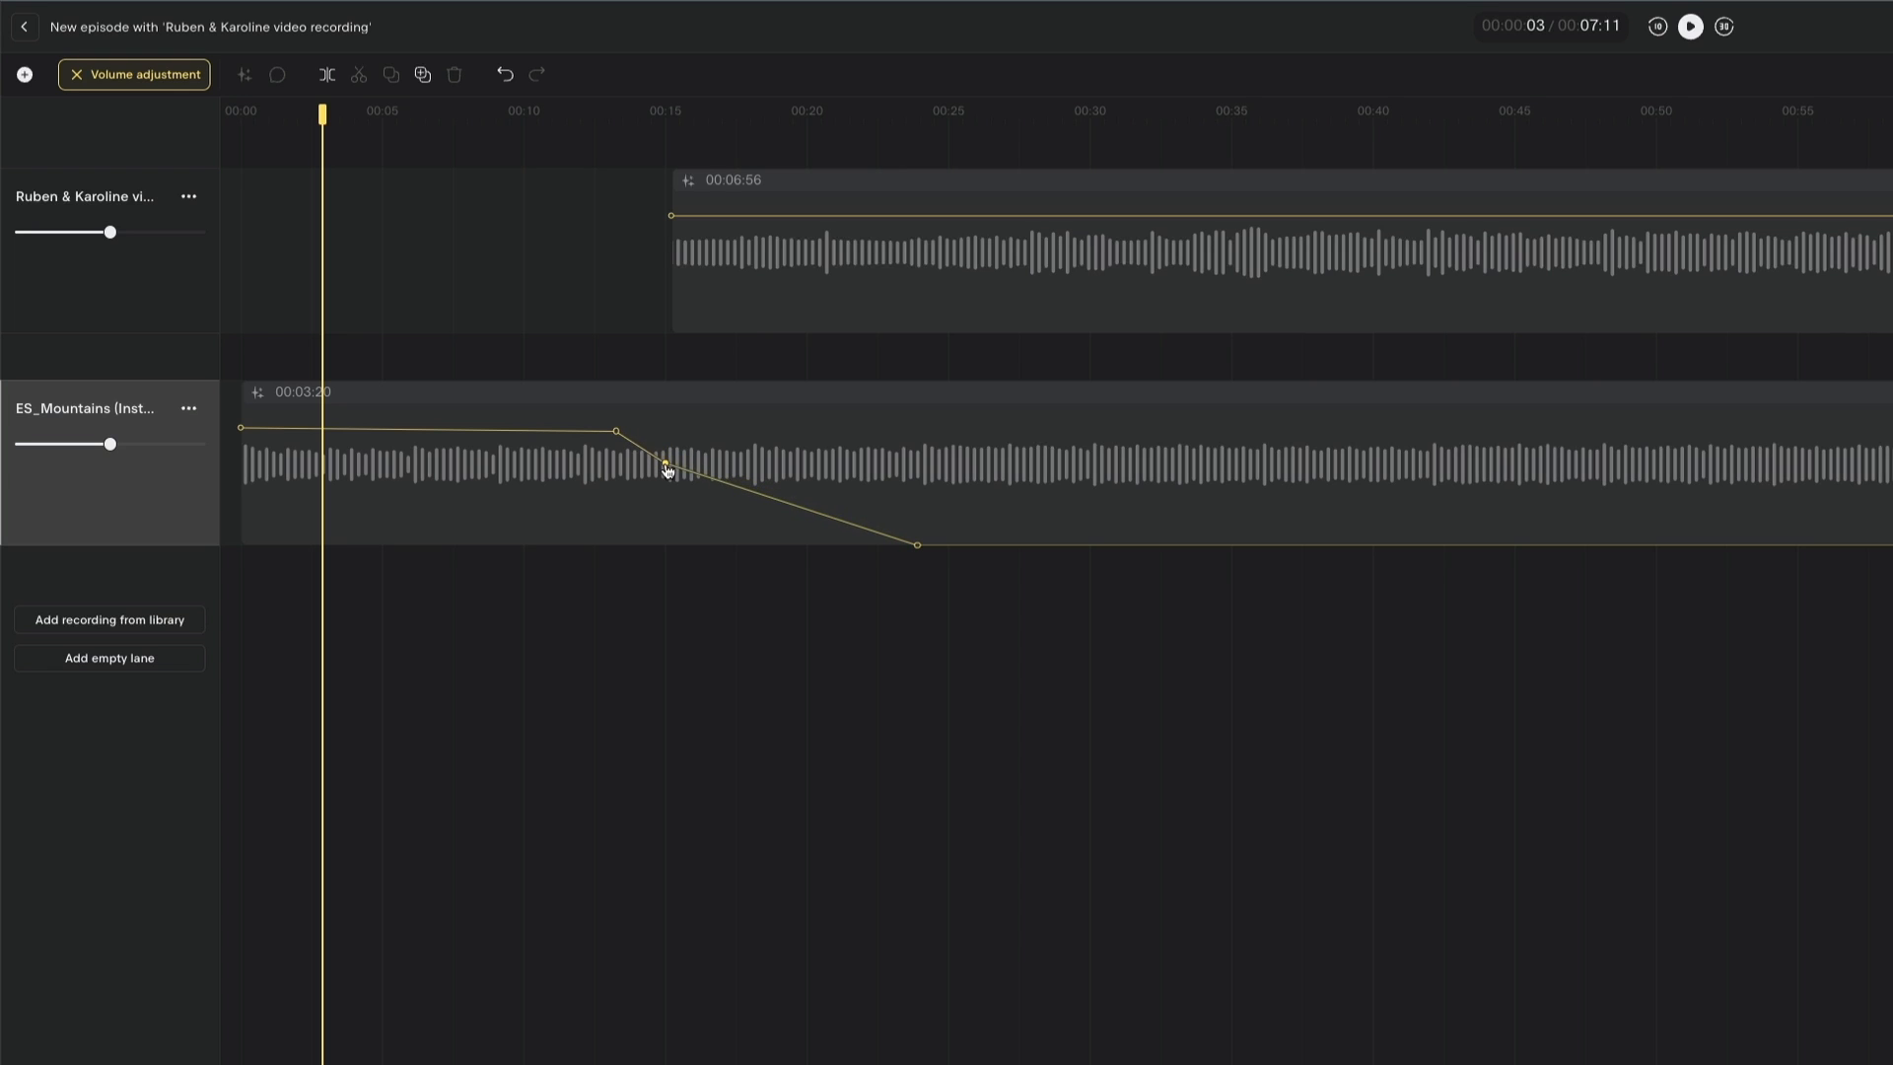
left_click(548, 122)
key("space")
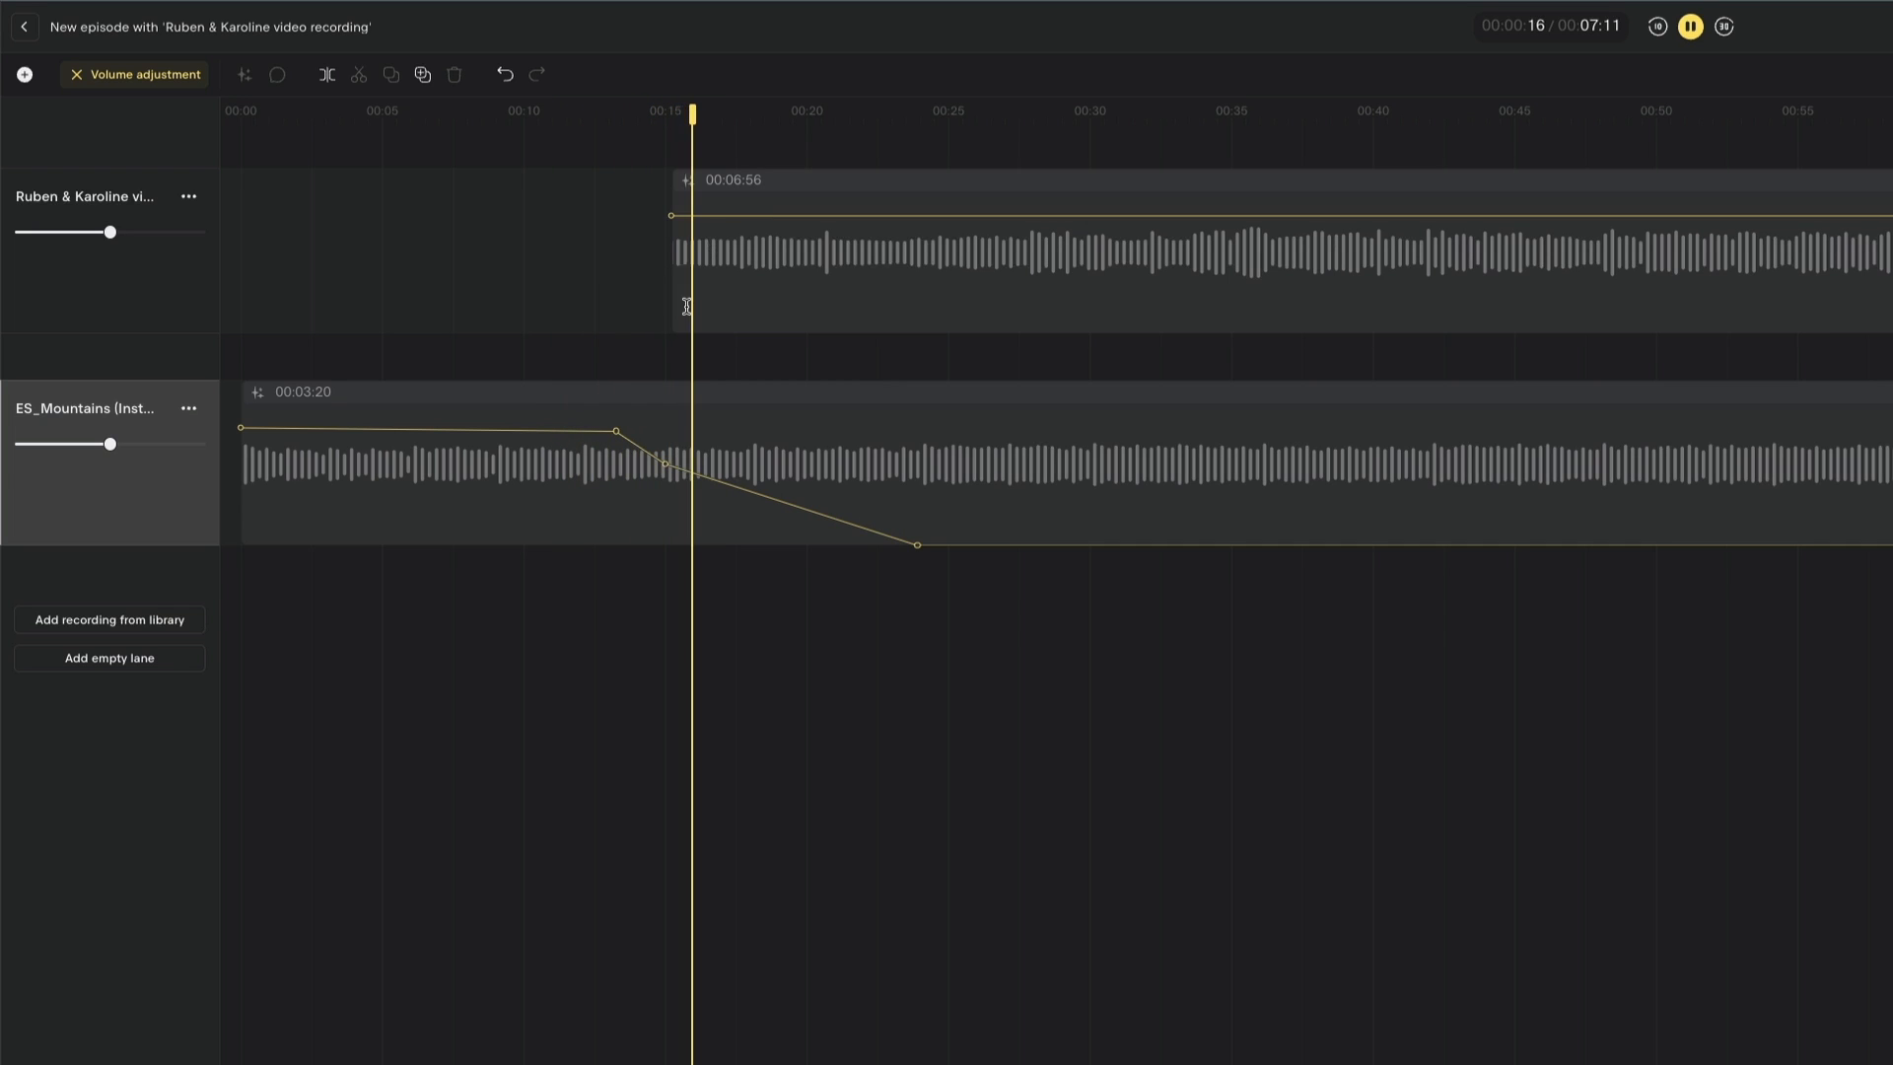
key("space")
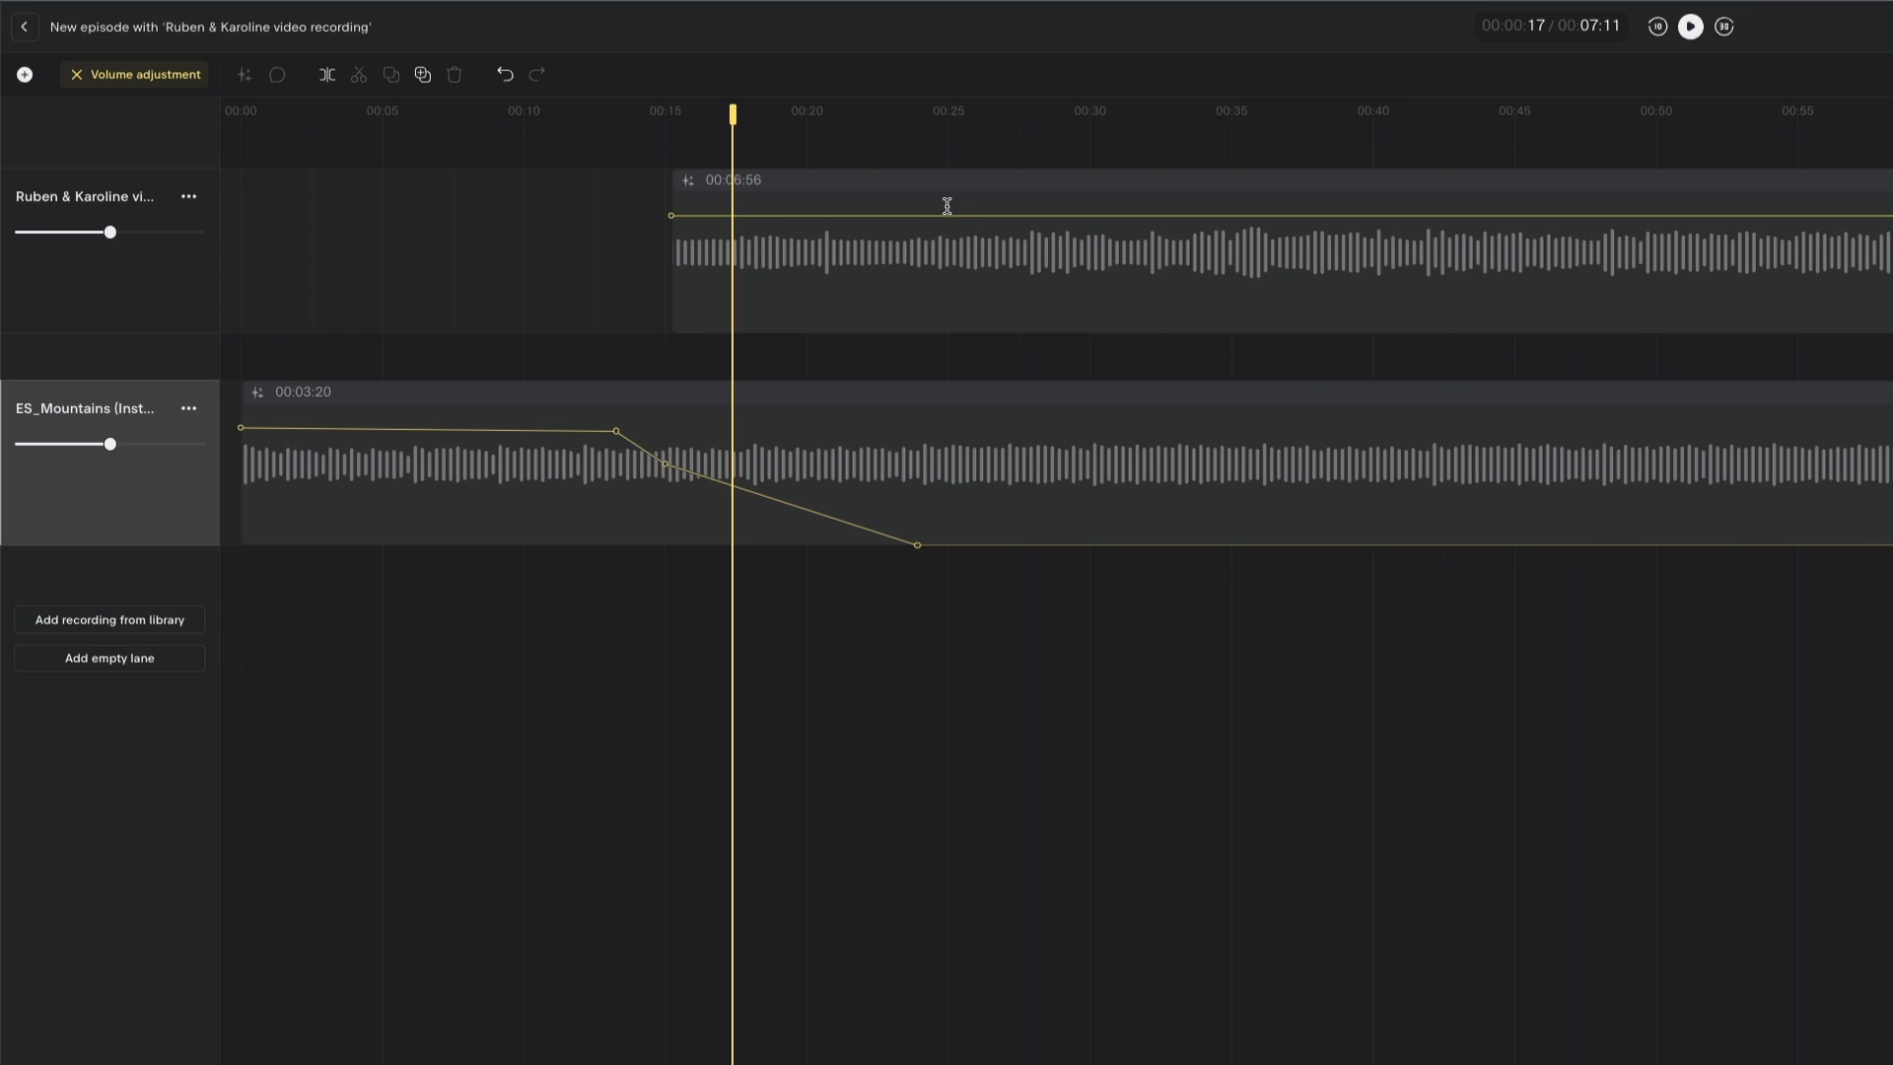
Leave volume adjustment and apply the Full audio enhancement to the speech clip in the first lane.
left_click(944, 191)
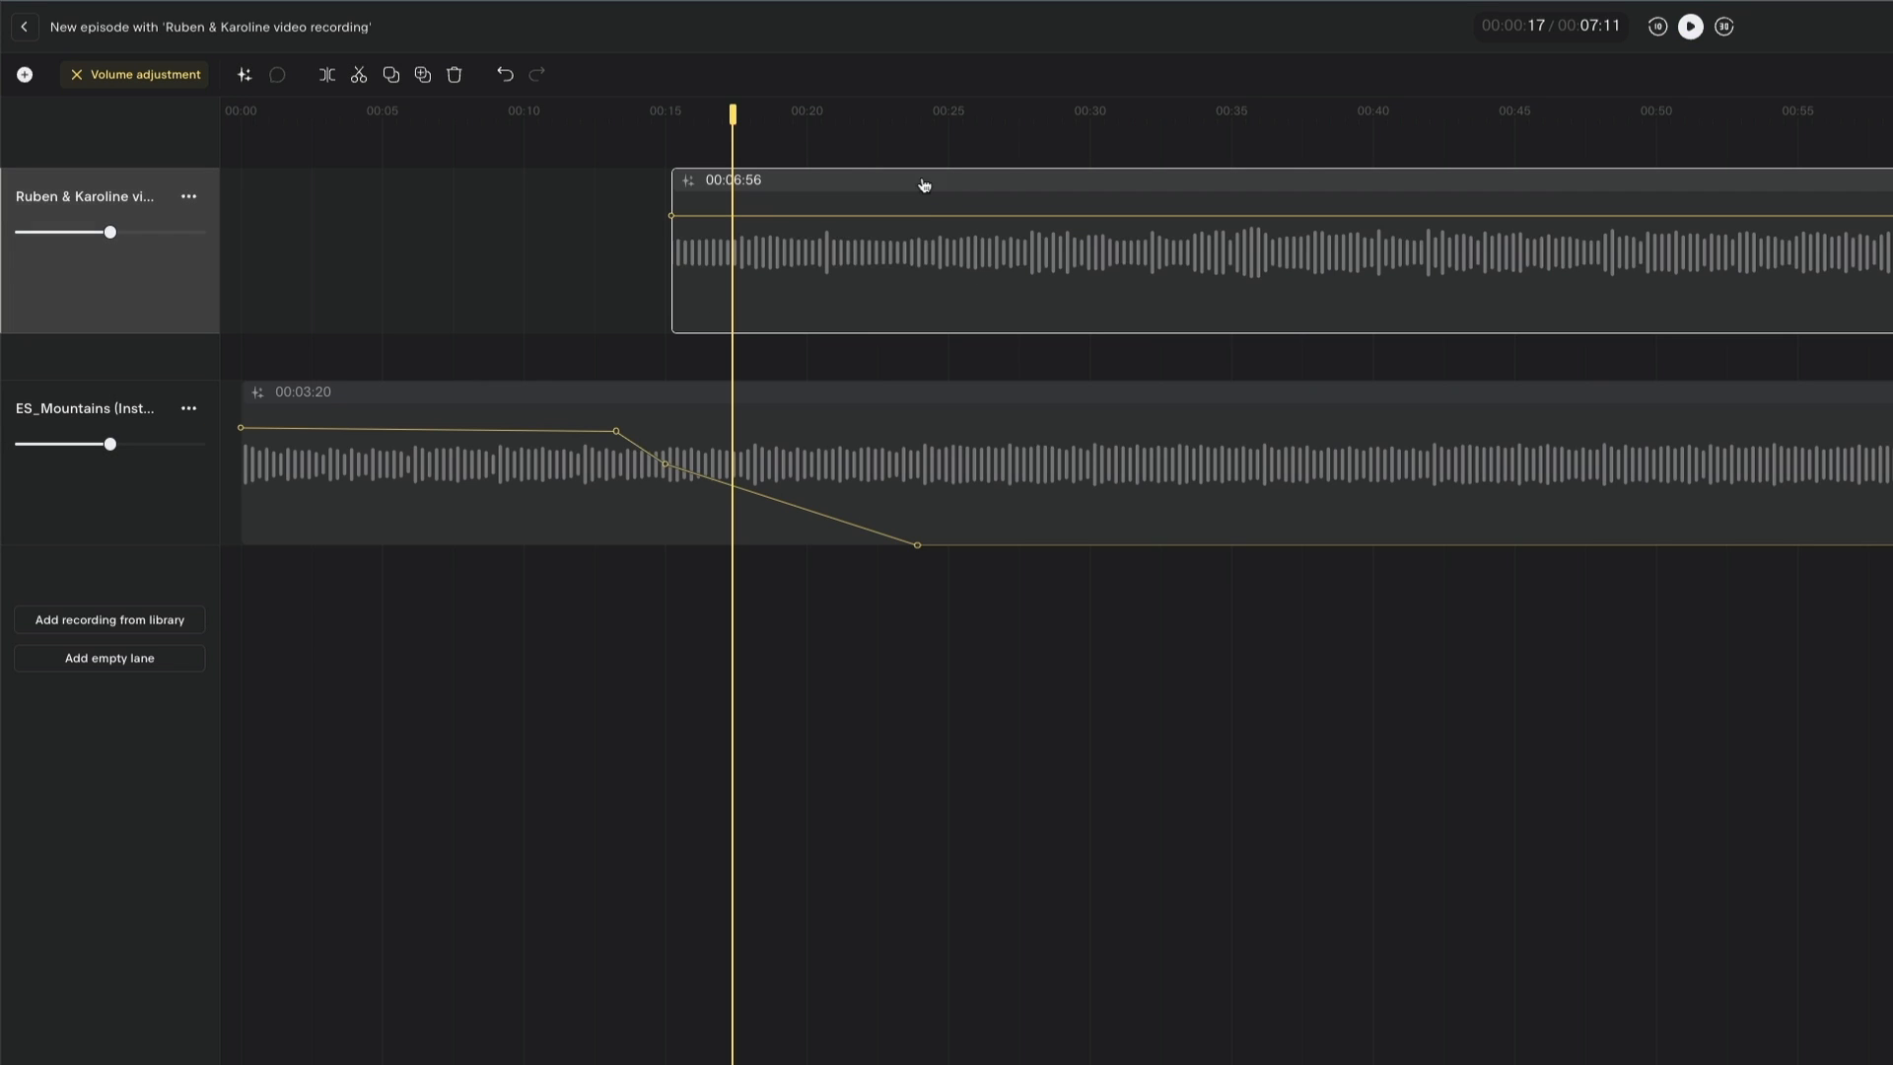
left_click(77, 76)
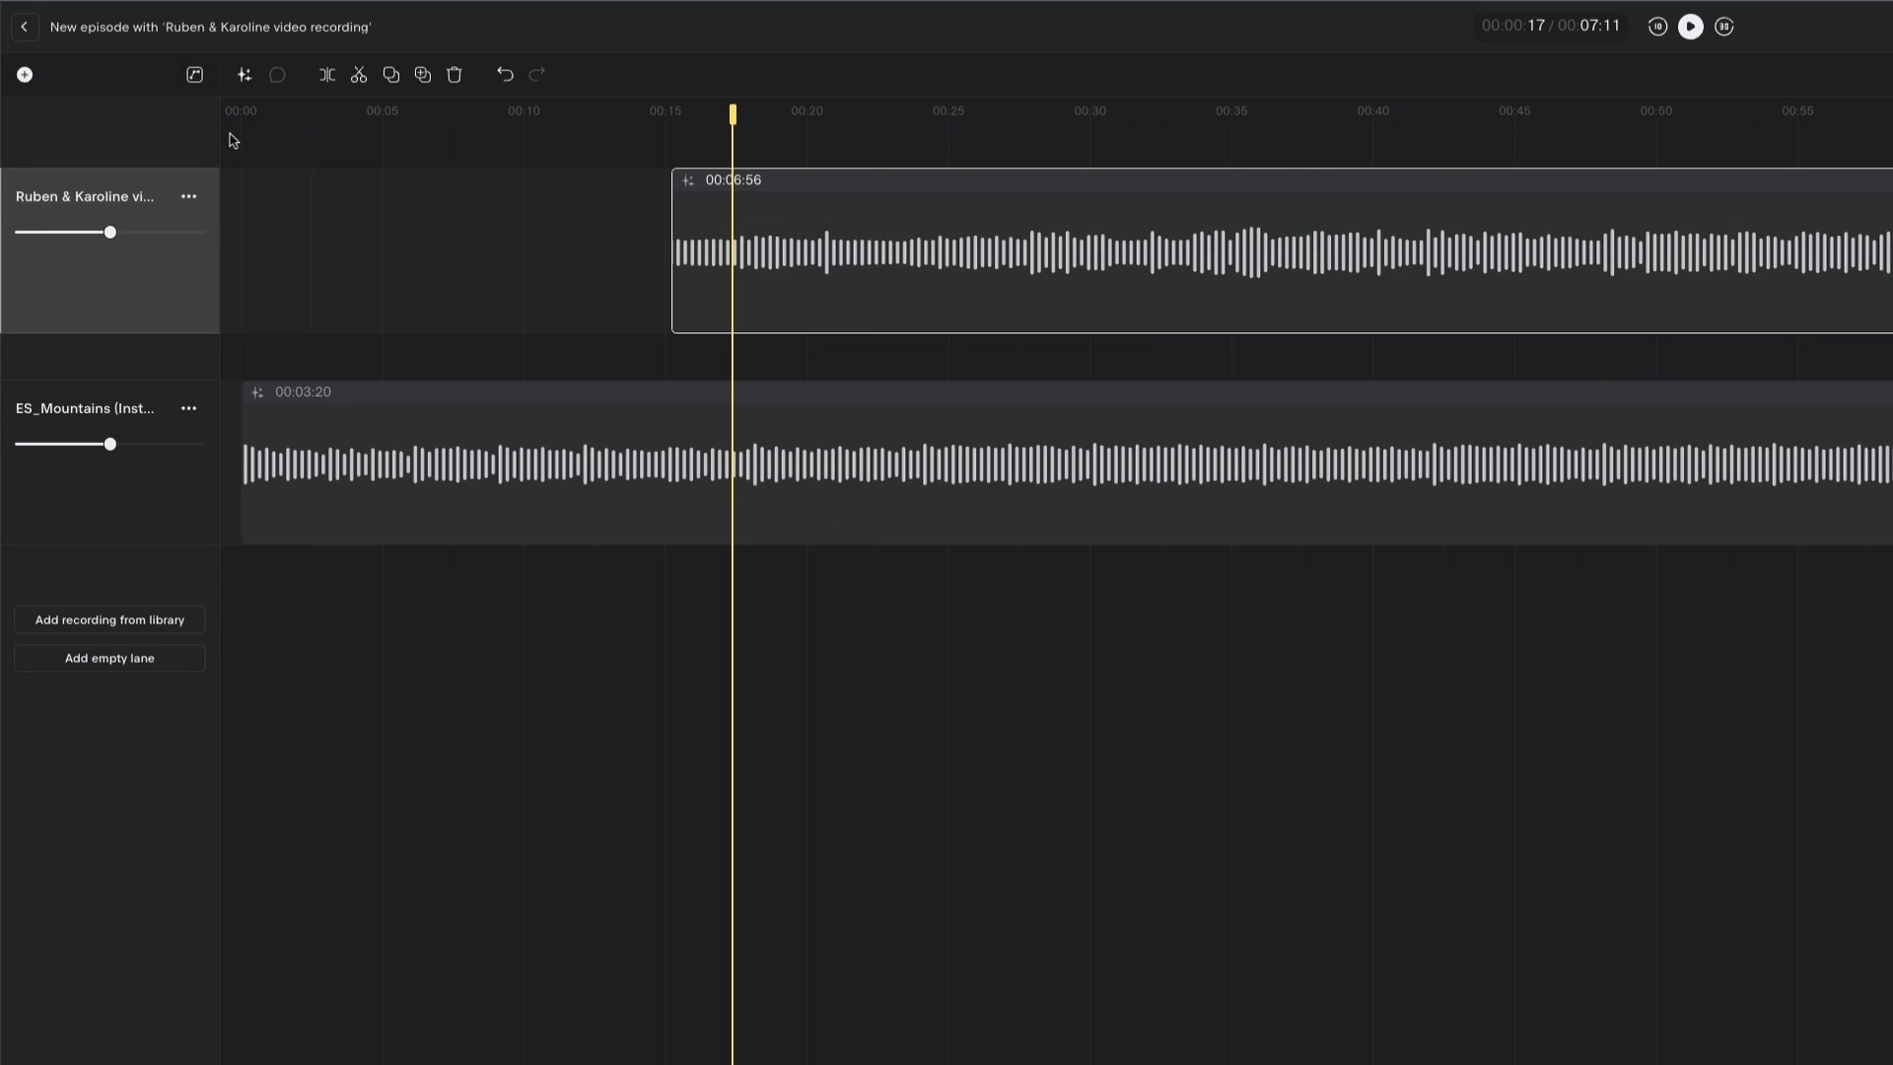
left_click(688, 181)
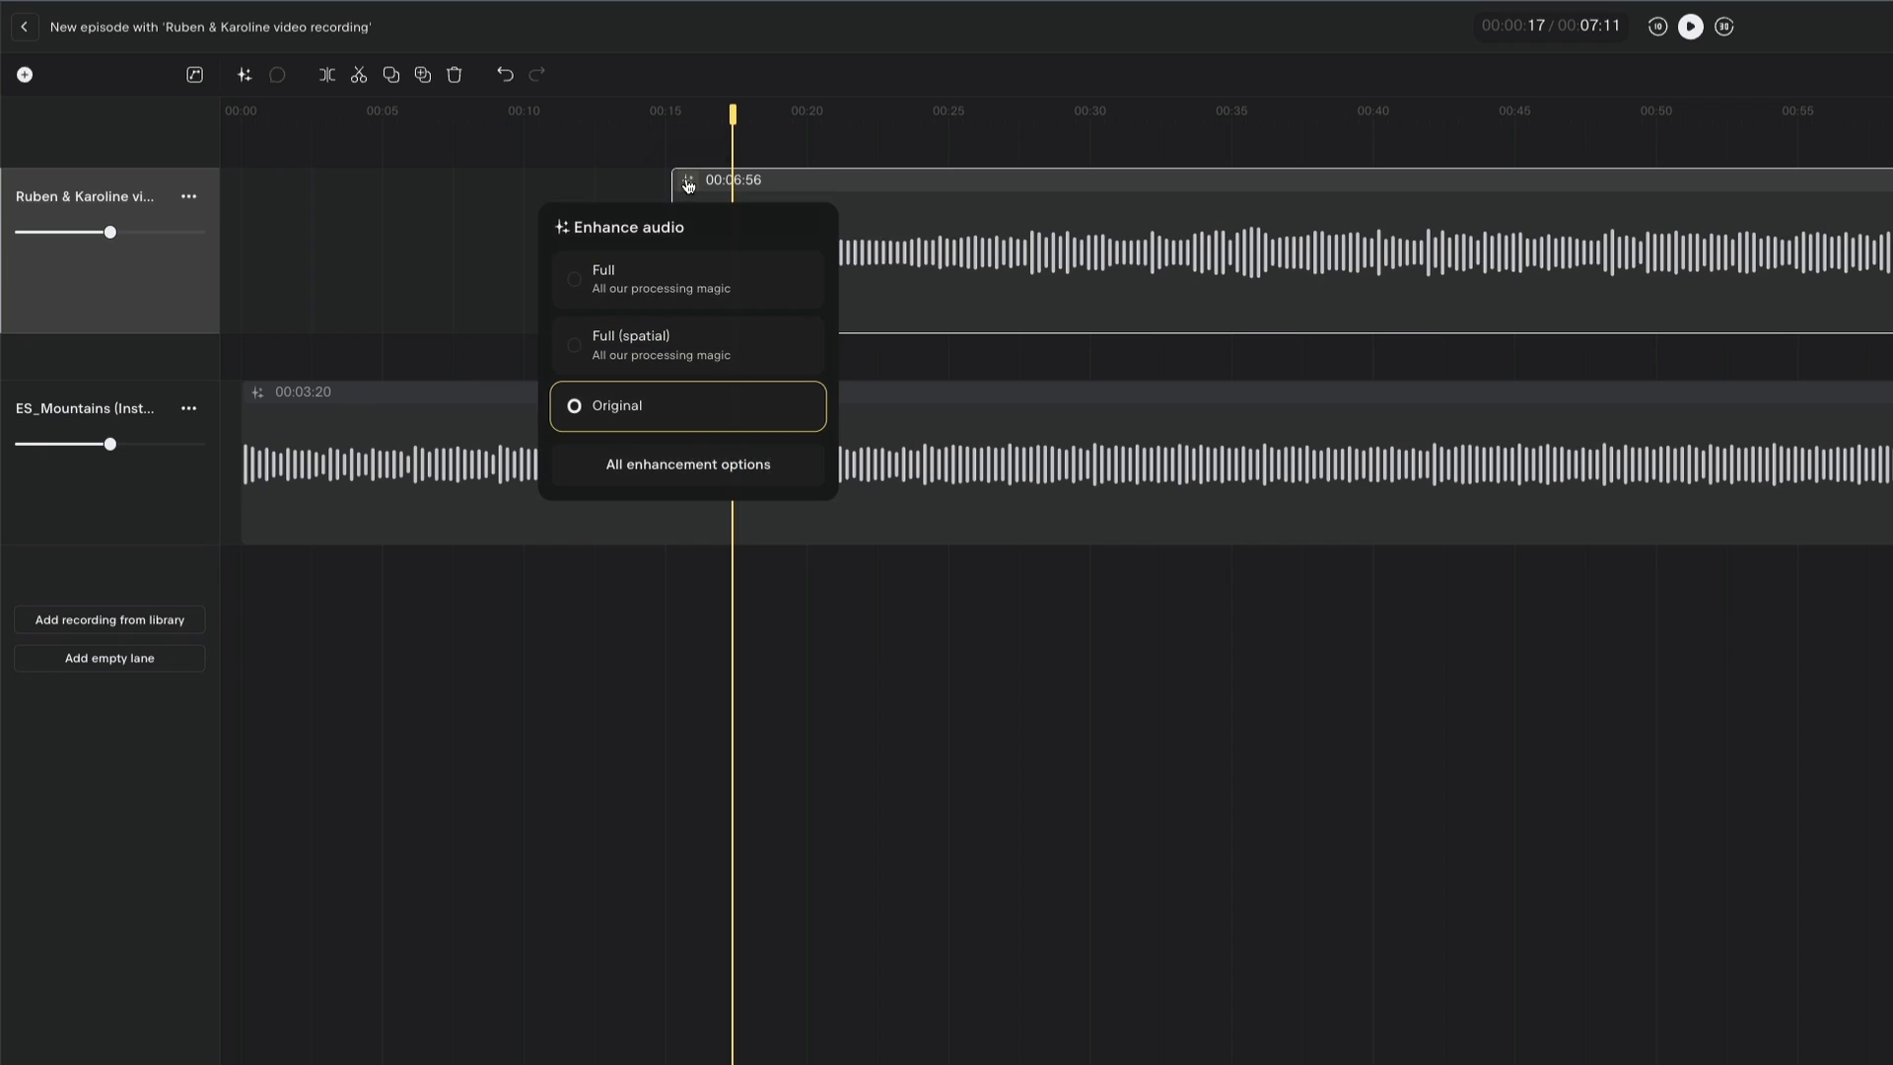
left_click(666, 284)
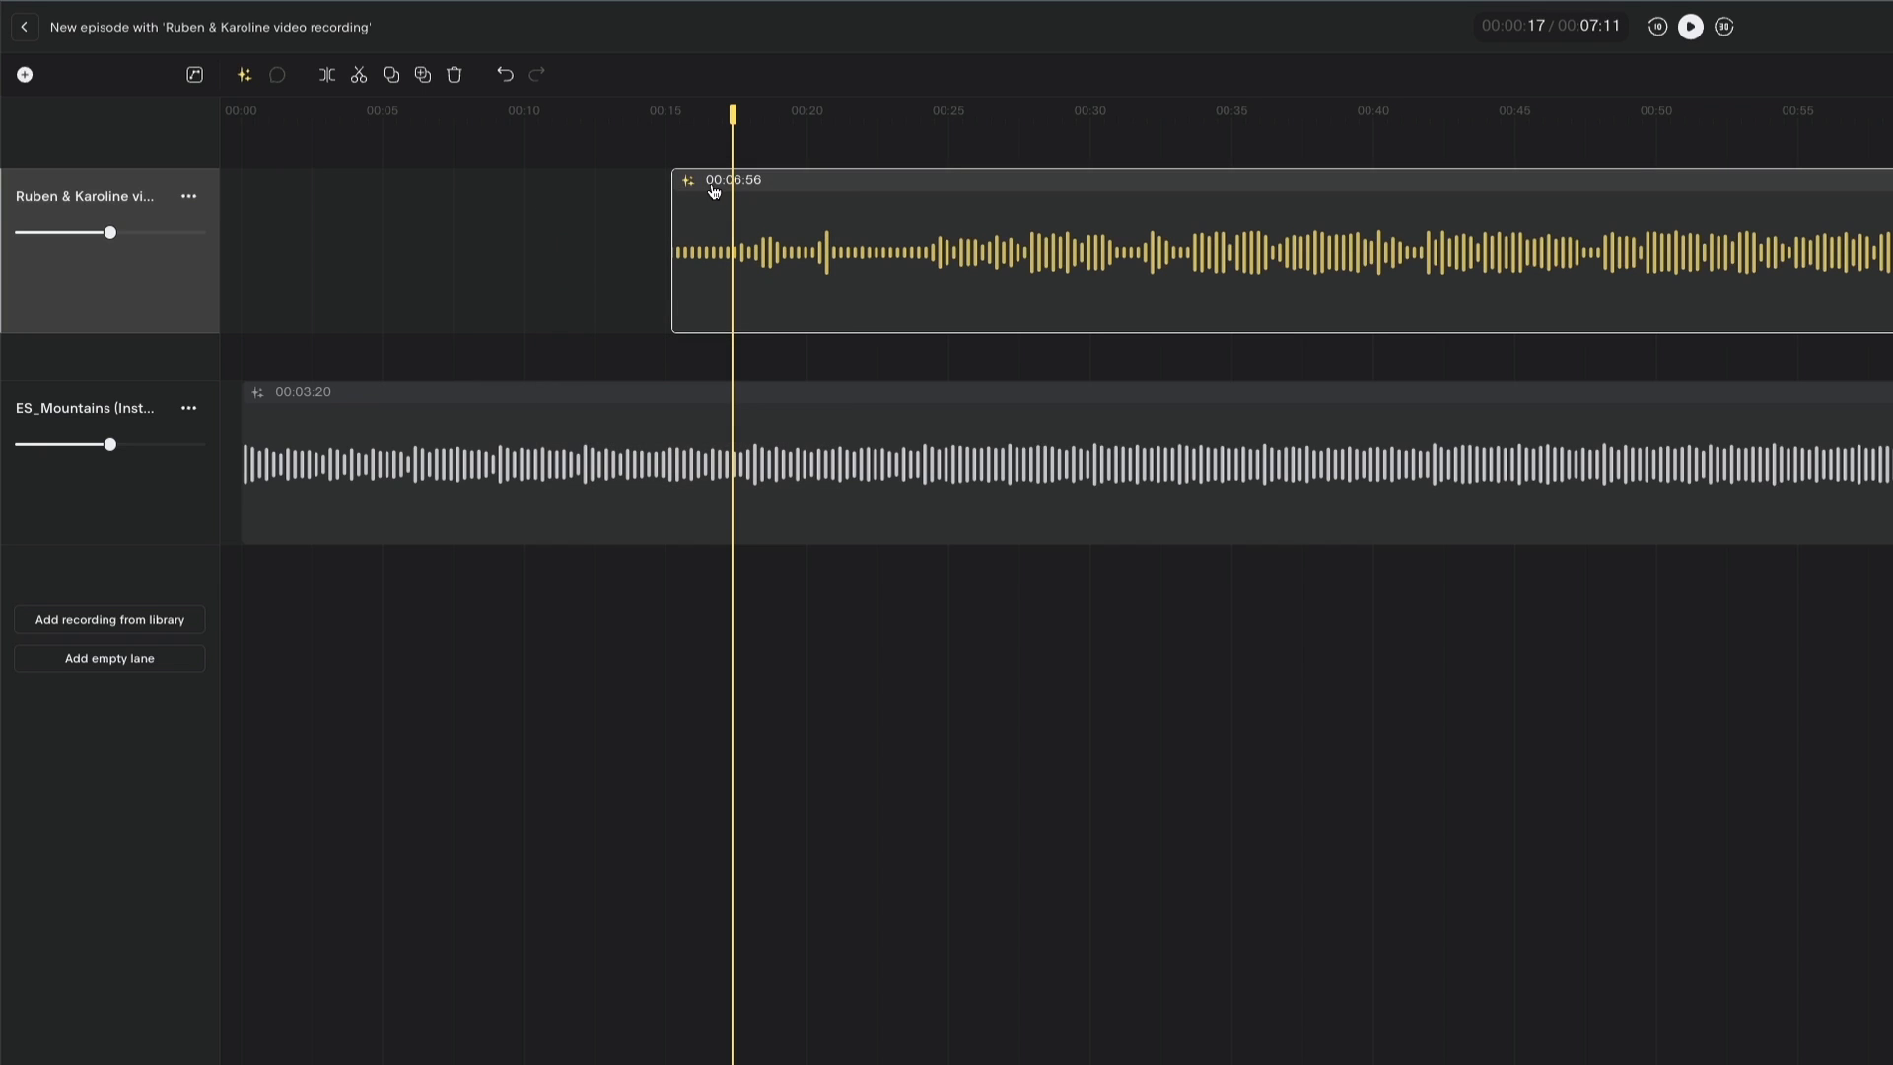
Switch the speech clip's audio enhancement to Original and back to Full to compare the waveforms.
left_click(242, 77)
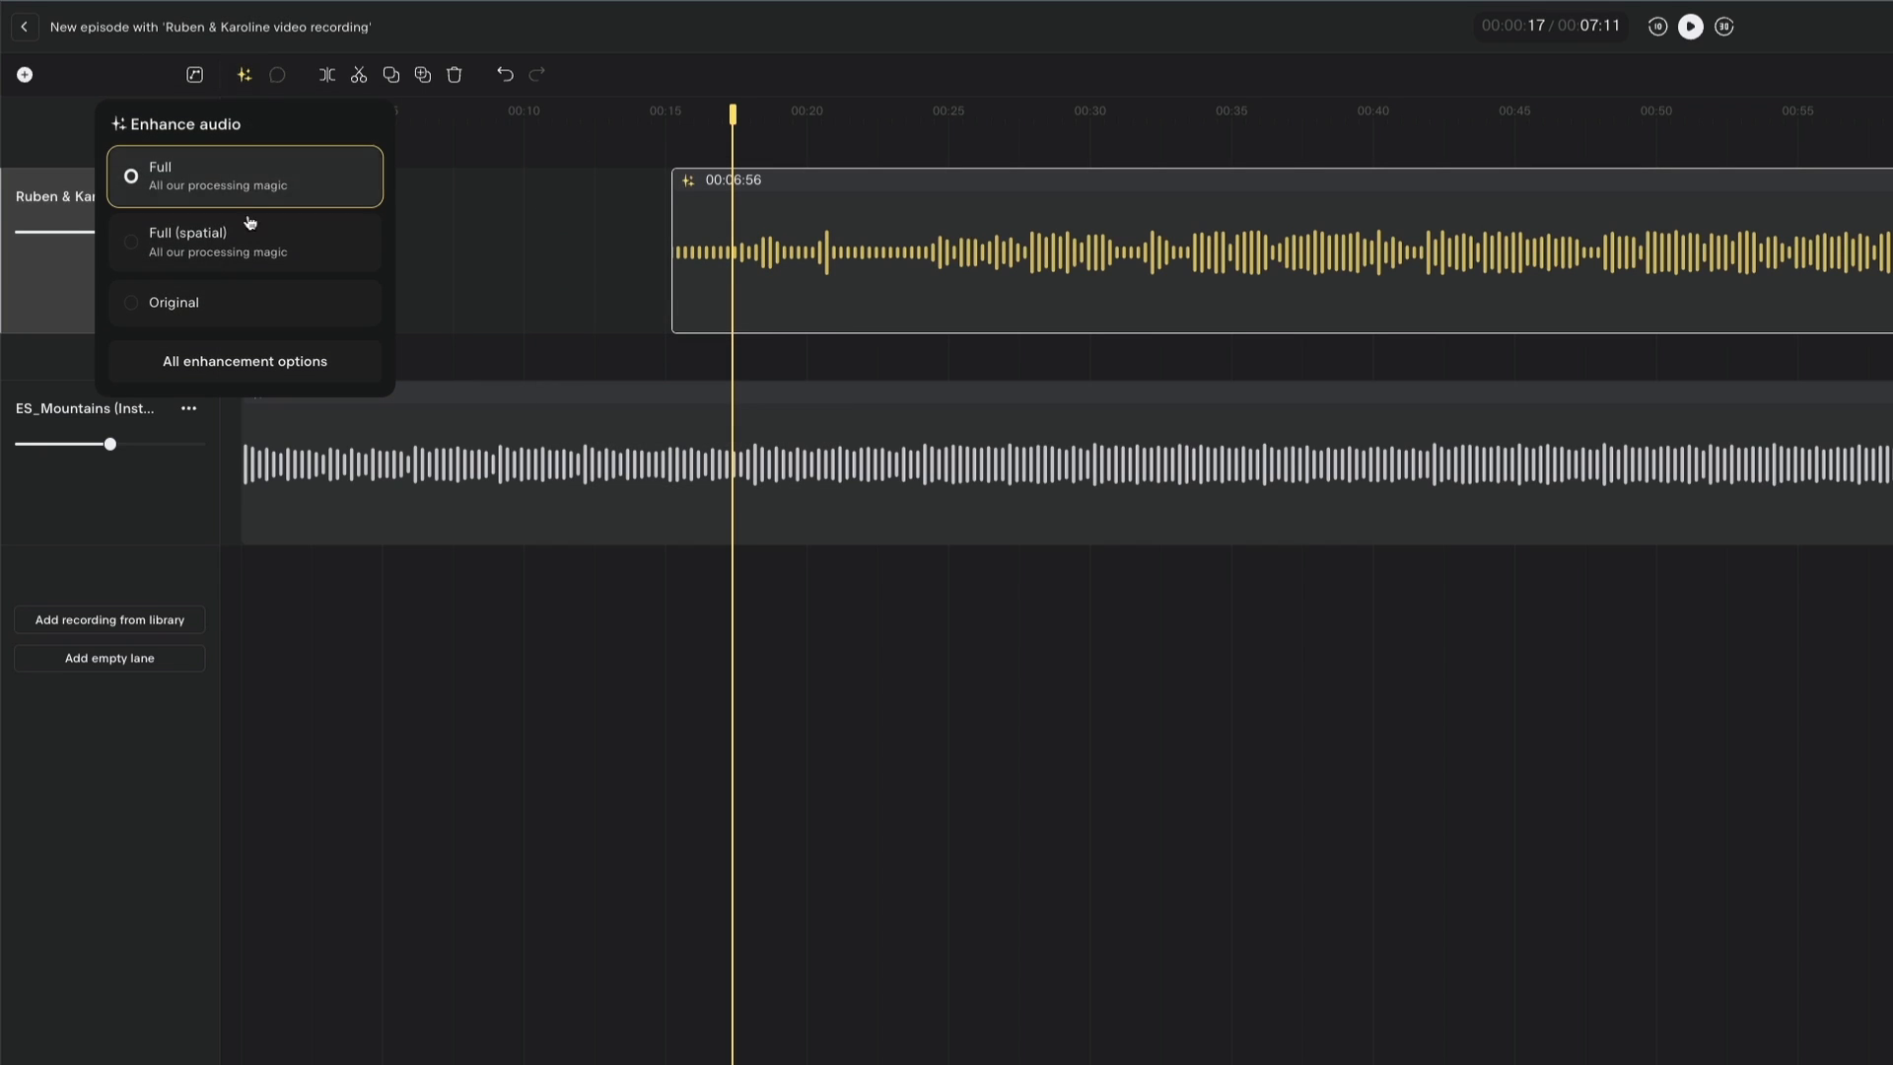
left_click(246, 309)
left_click(243, 75)
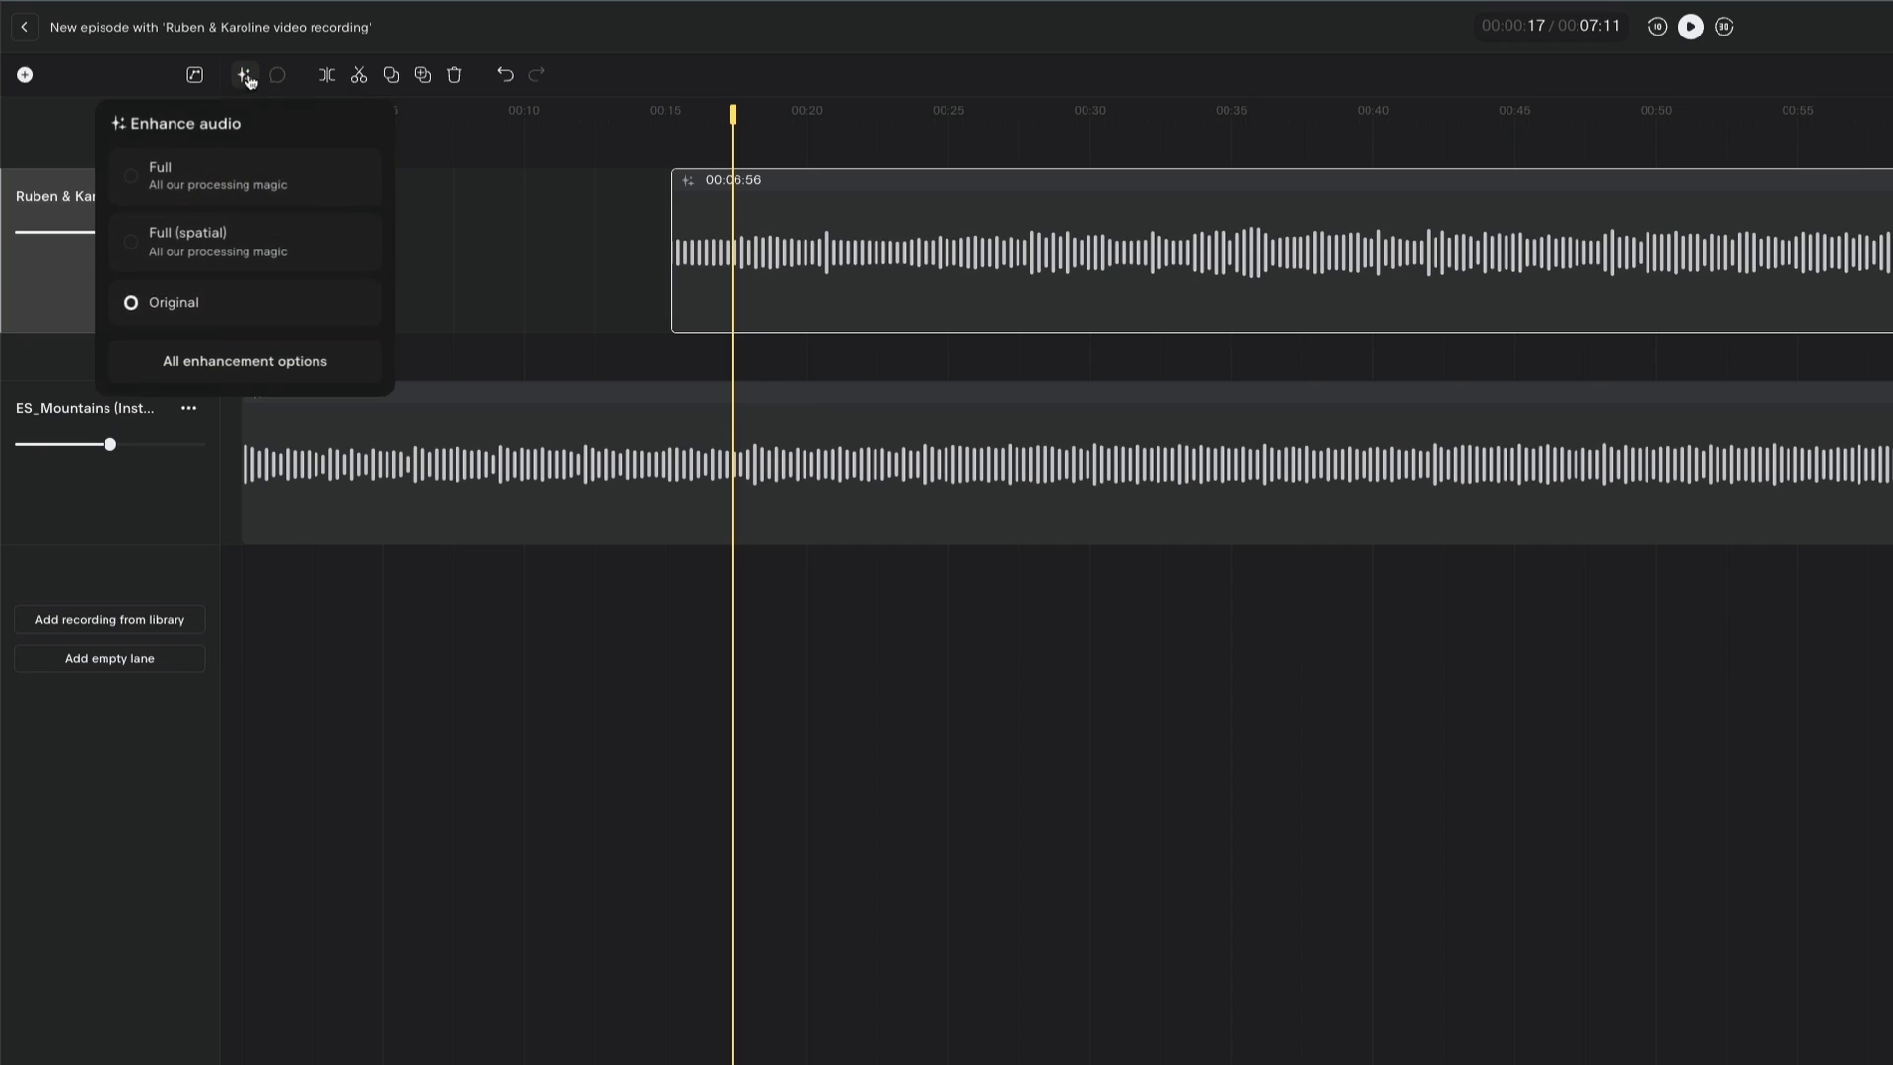
left_click(247, 182)
left_click(996, 149)
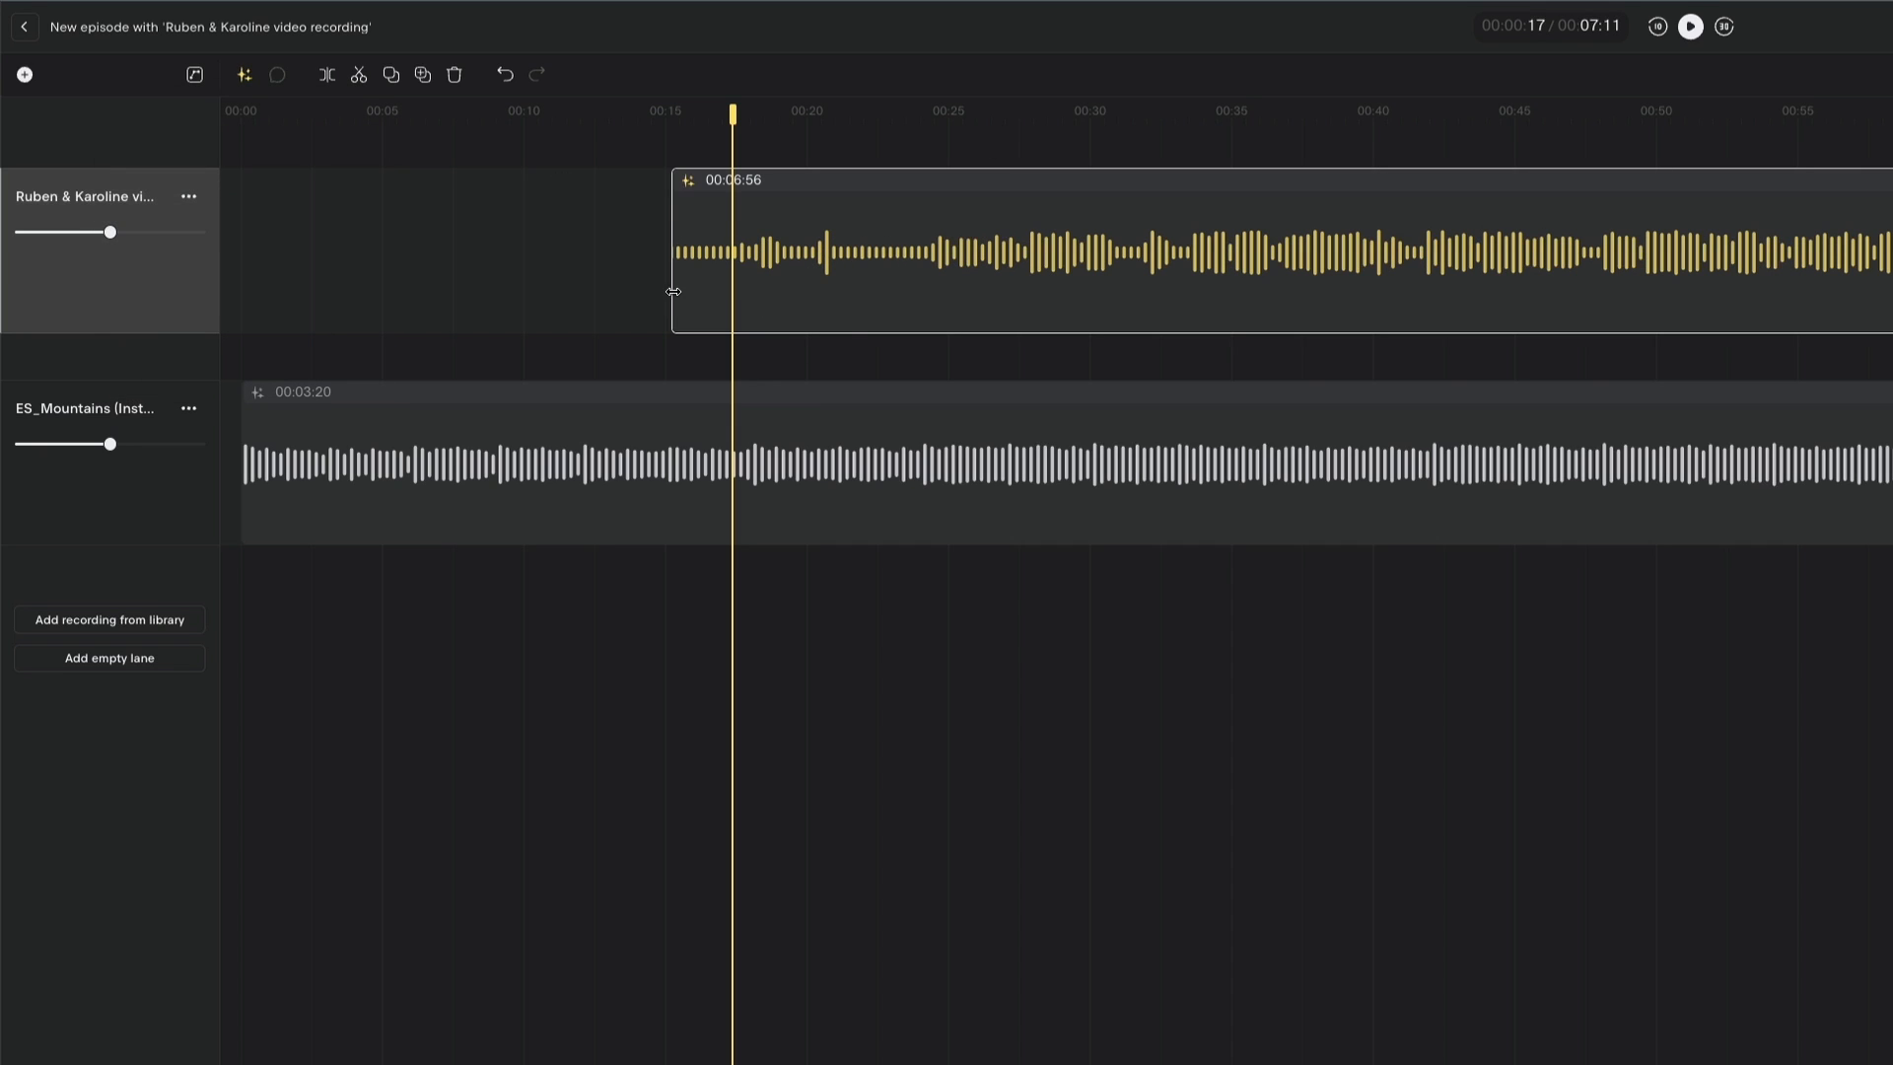
Trim the start of the speech clip to about 24 seconds, show volume adjustment and move the clip back to about 15 seconds.
left_click_drag(674, 292, 926, 283)
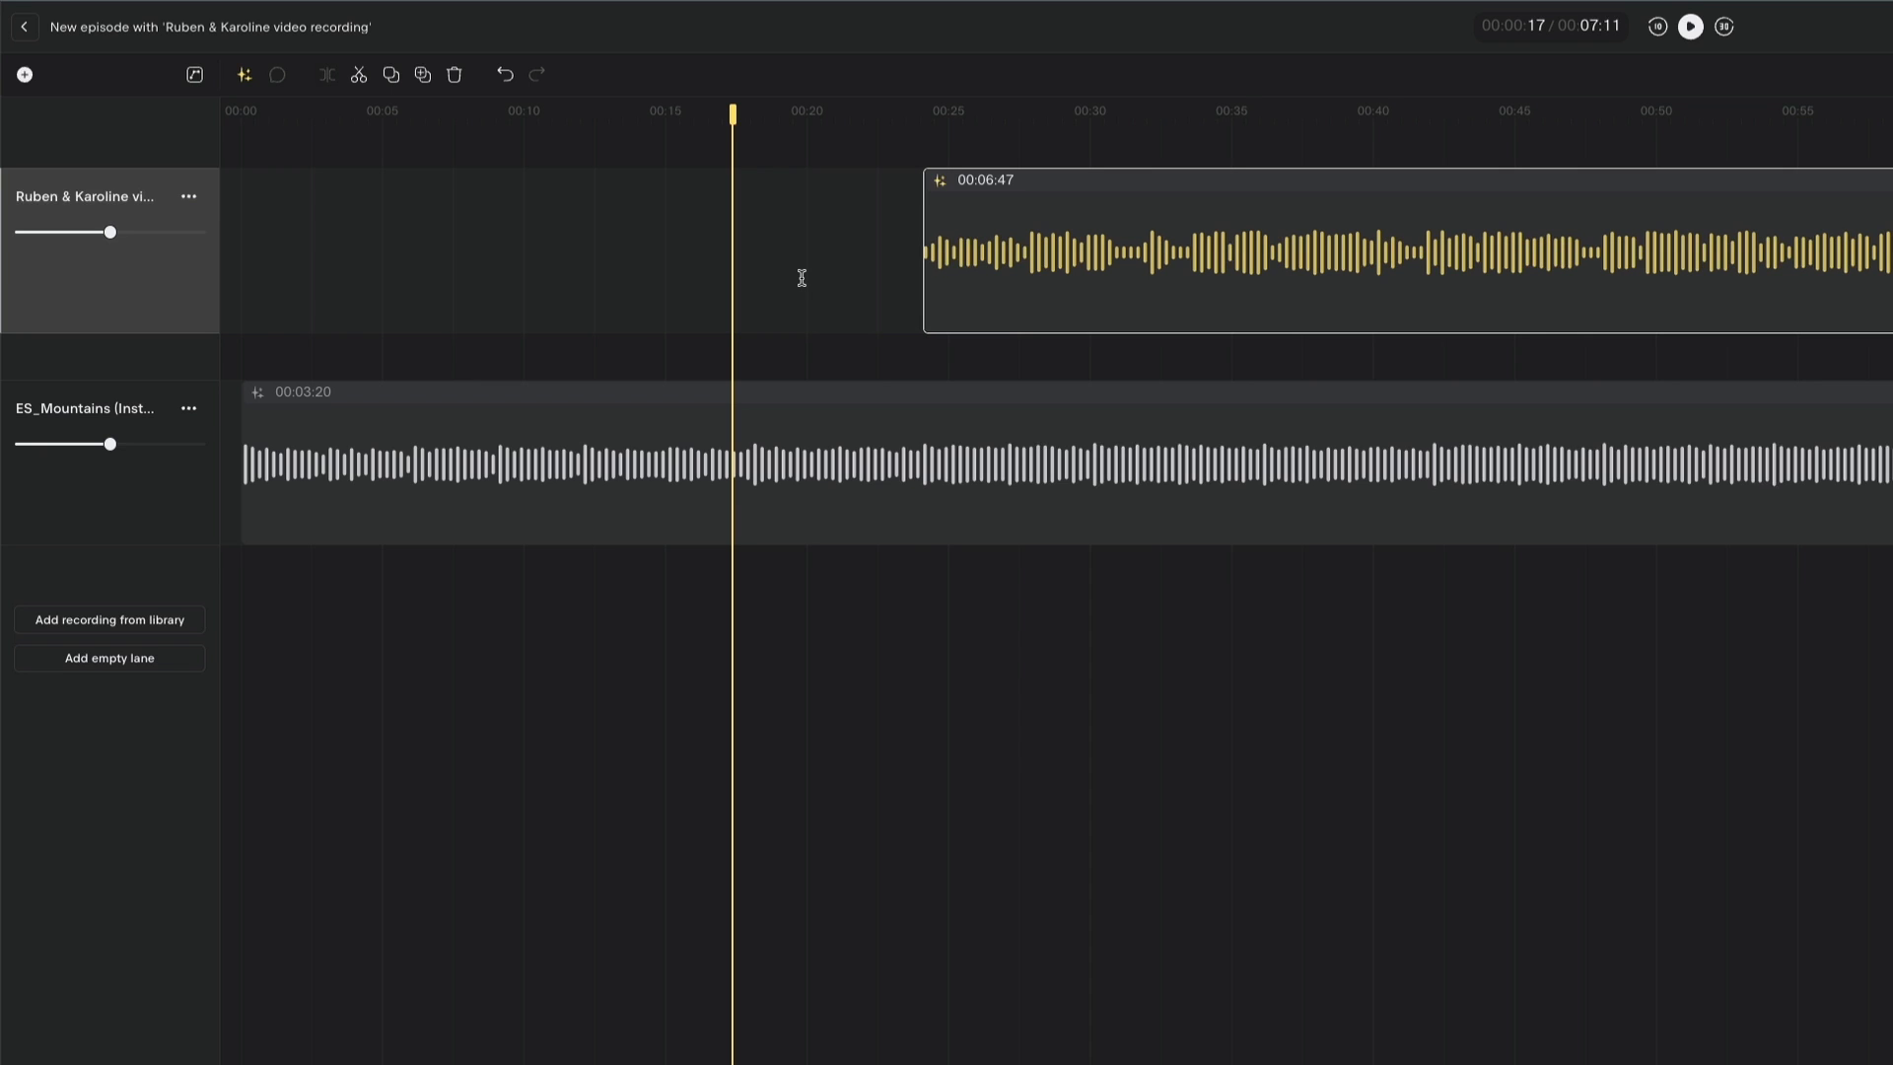
key("v")
left_click_drag(1142, 190, 866, 188)
Listen from 25 seconds, trim the speech clip's start to about there, move it back to 15 seconds and play the music-to-speech transition.
left_click(937, 114)
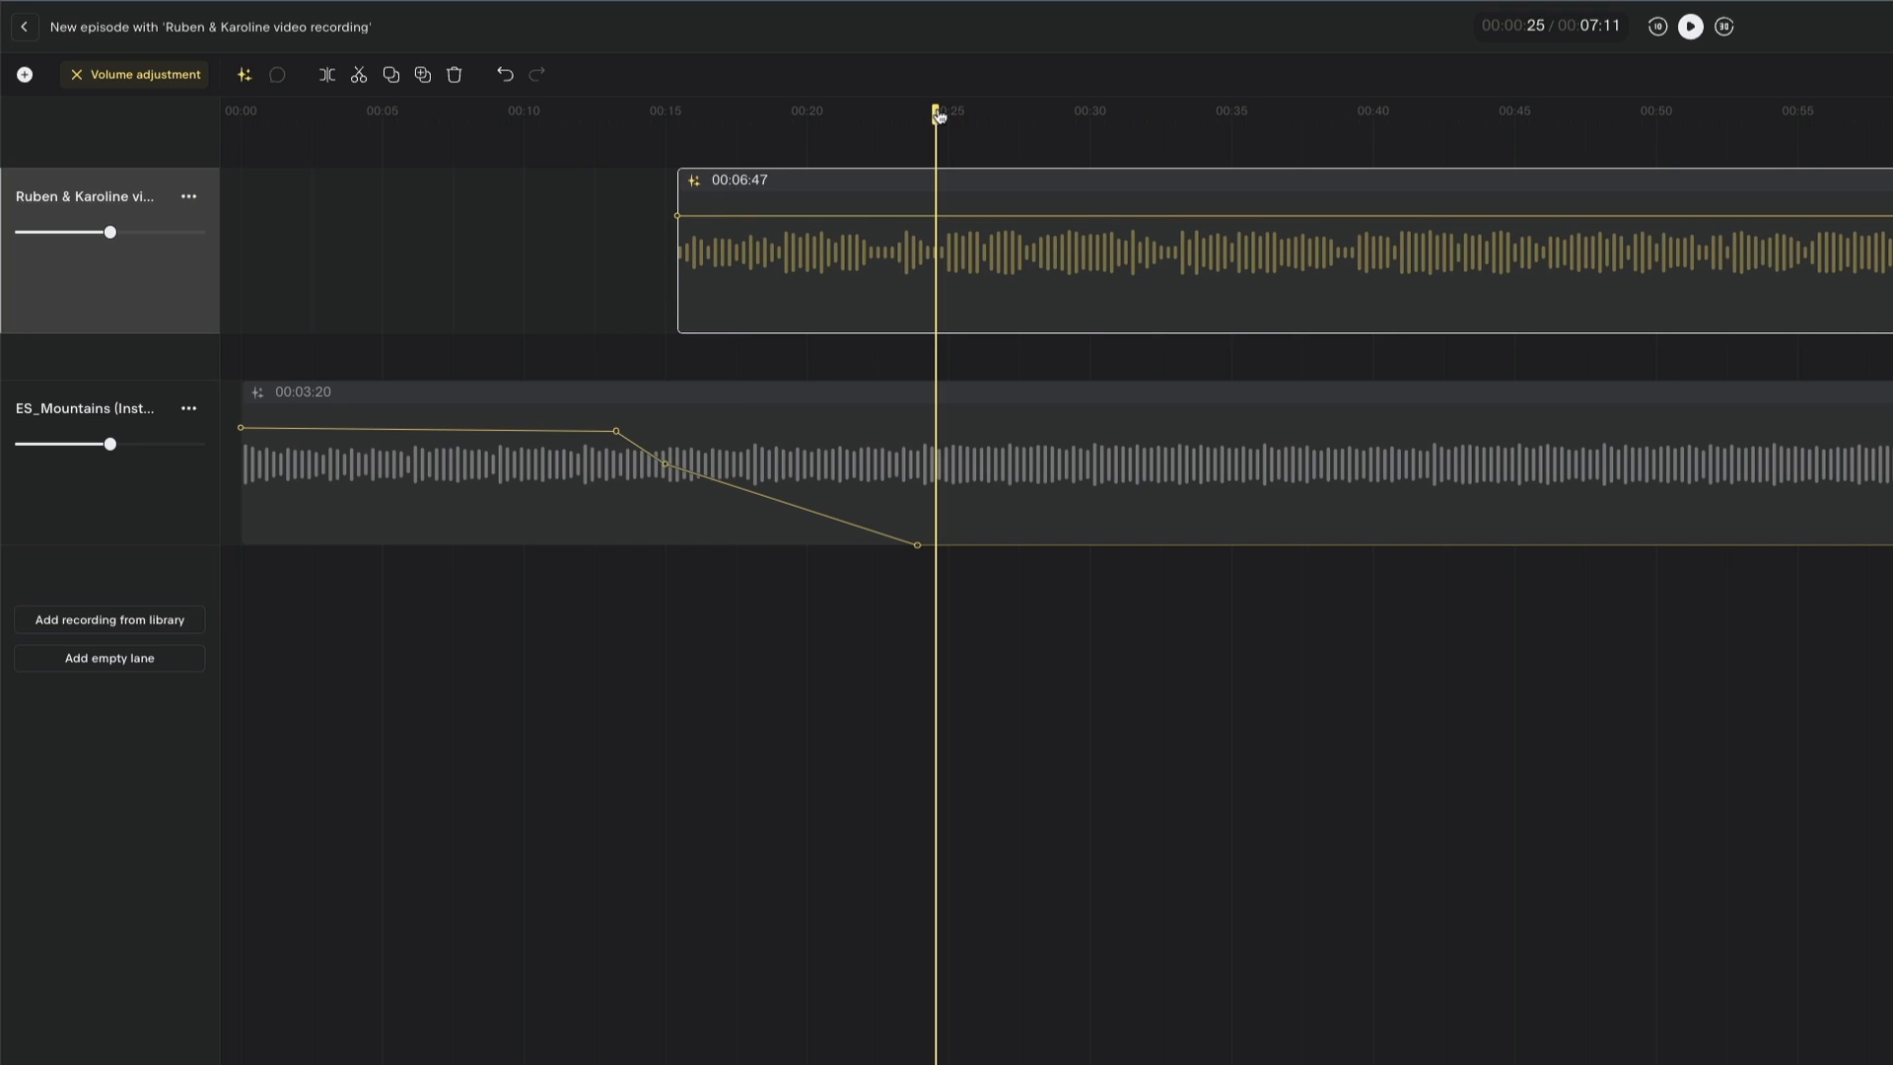
key("space")
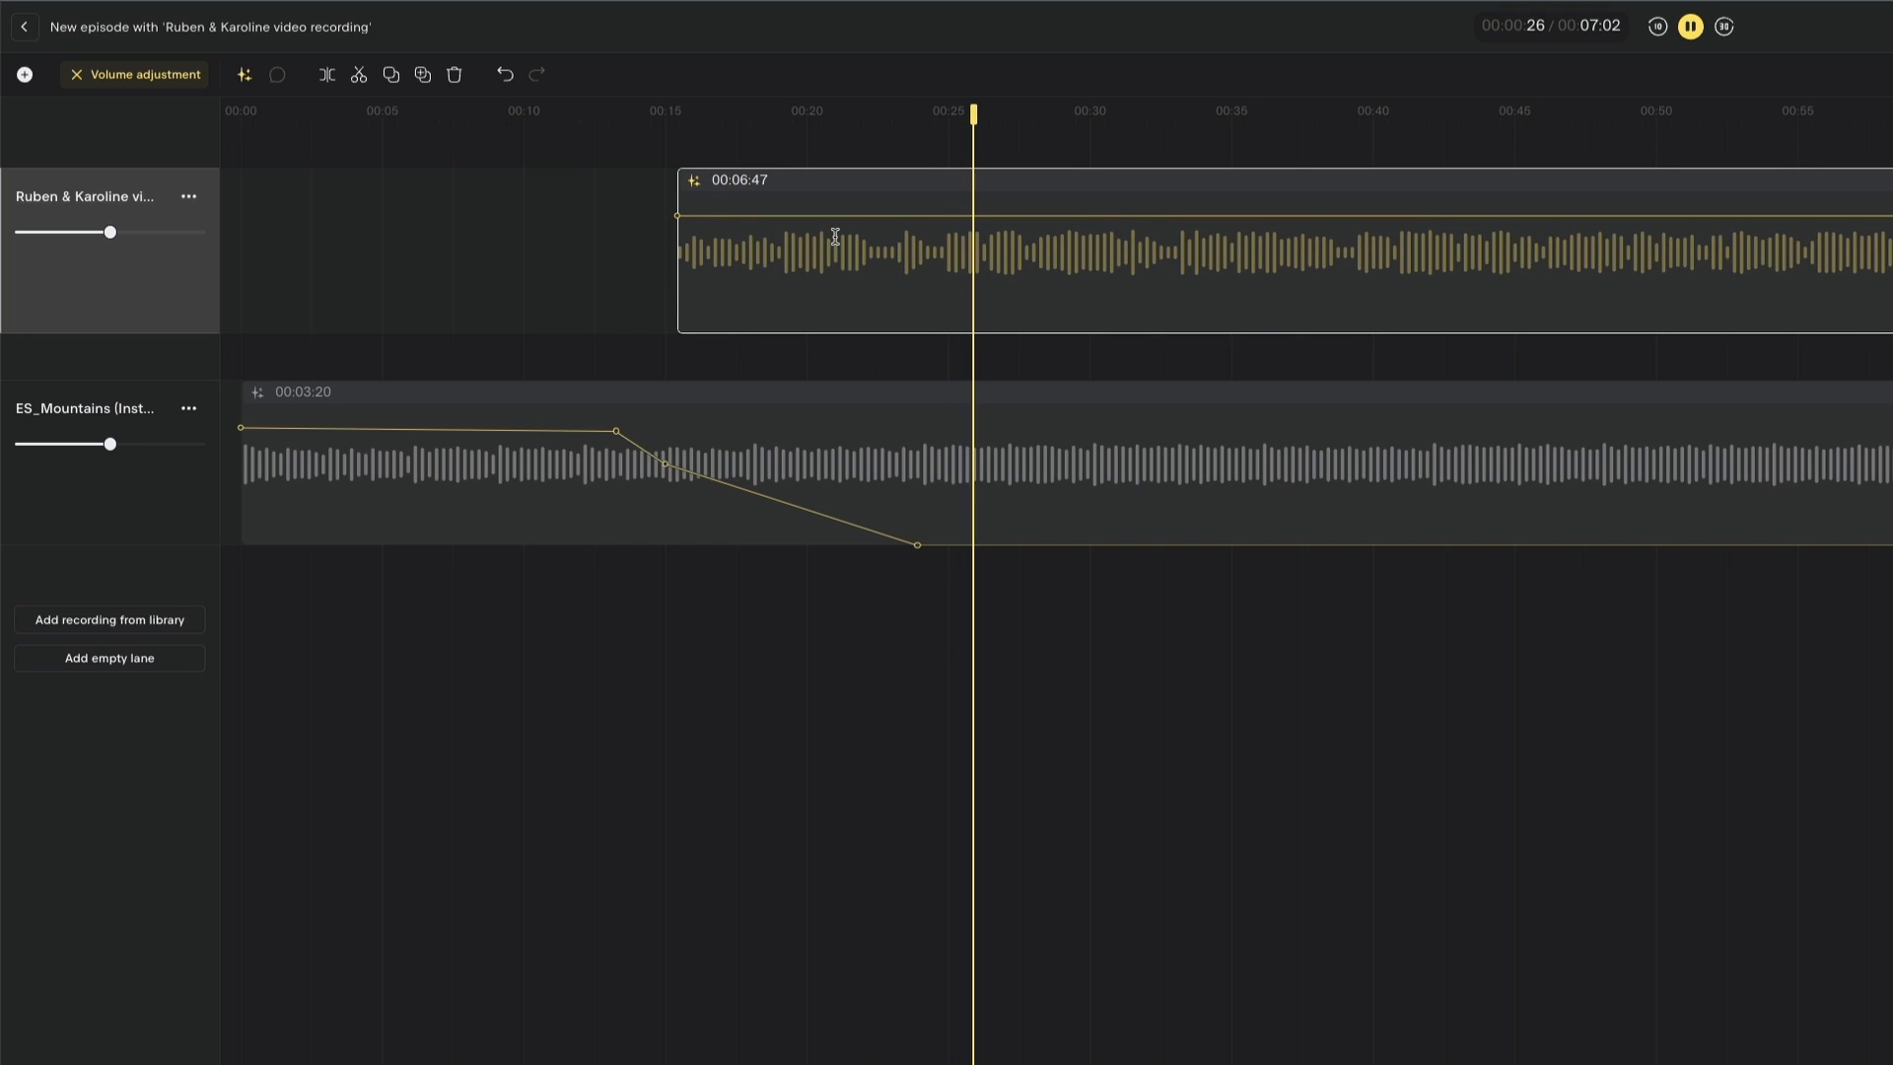
key("space")
left_click_drag(678, 279, 944, 279)
left_click_drag(1189, 176, 882, 173)
left_click(570, 110)
key("space")
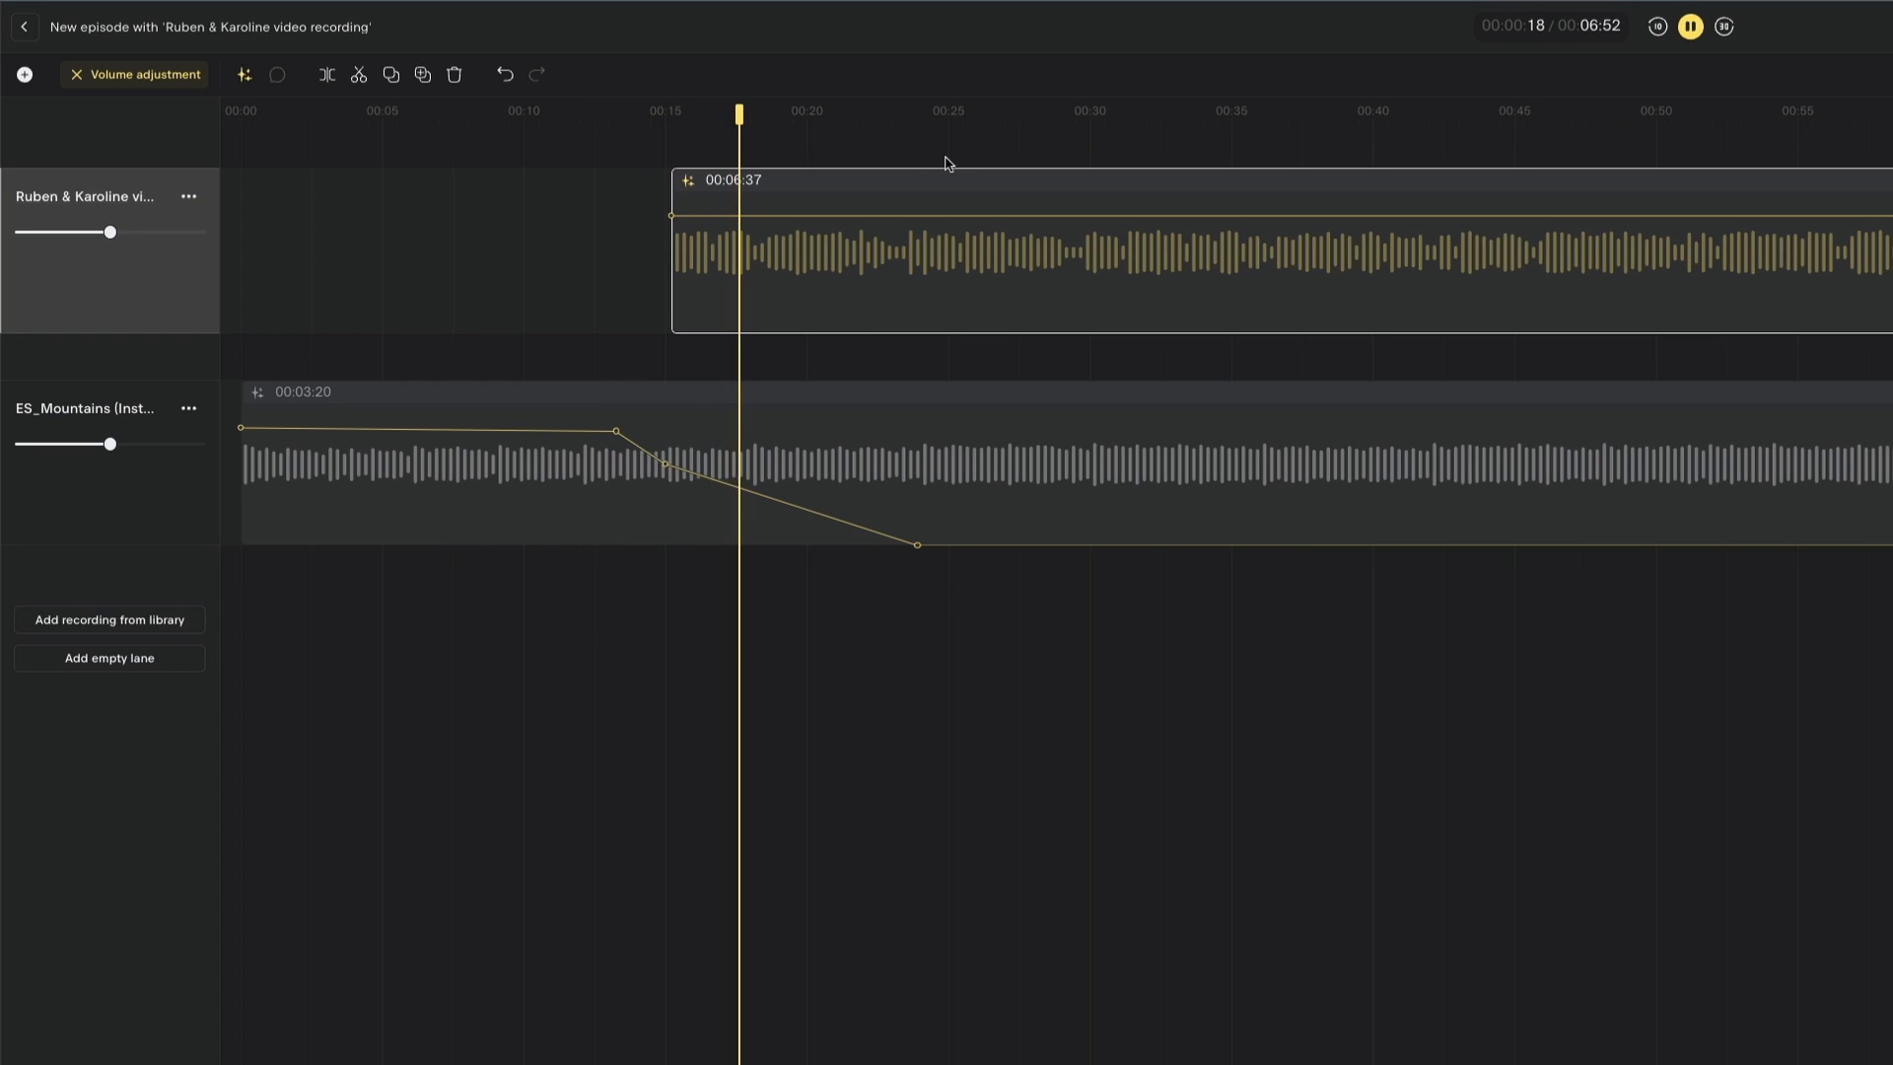
key("space")
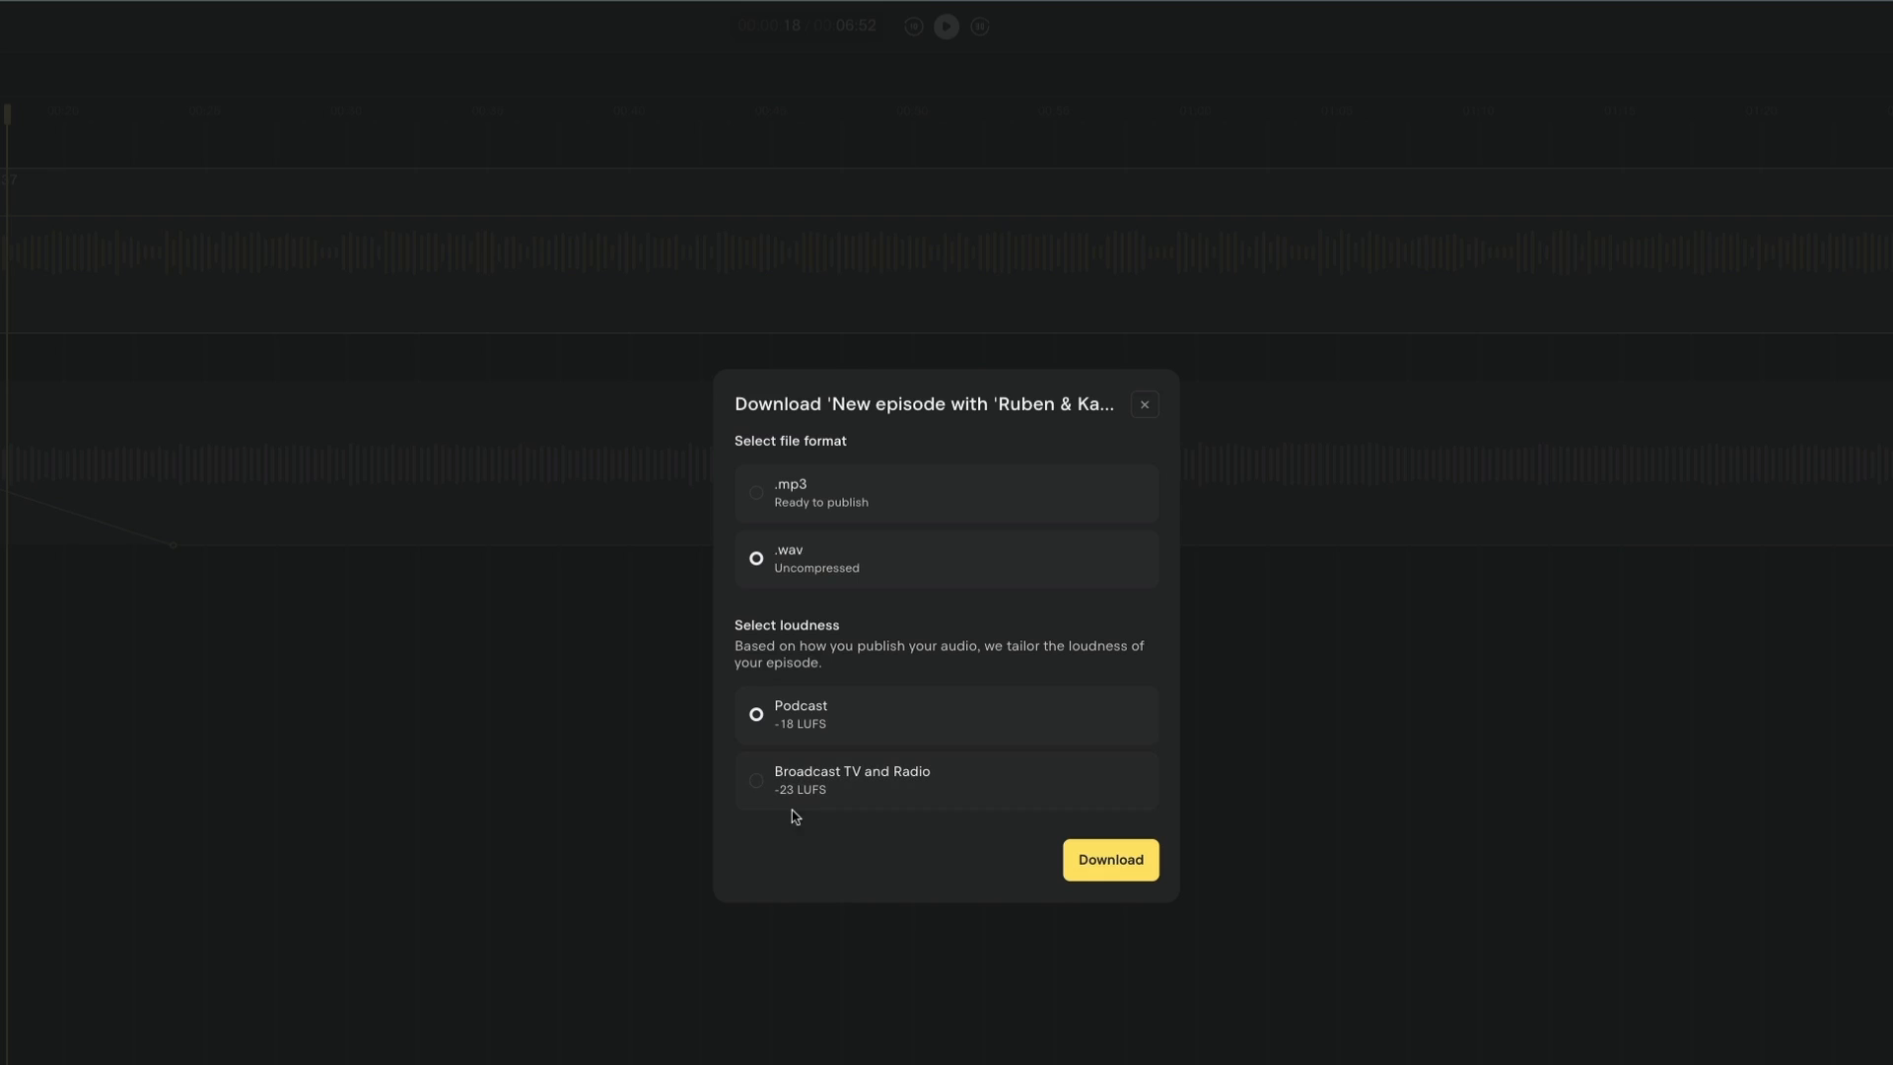
Download the episode as .mp3 with Podcast loudness (-18 LUFS) and select the exported file in the Nedlastinger folder.
left_click(866, 792)
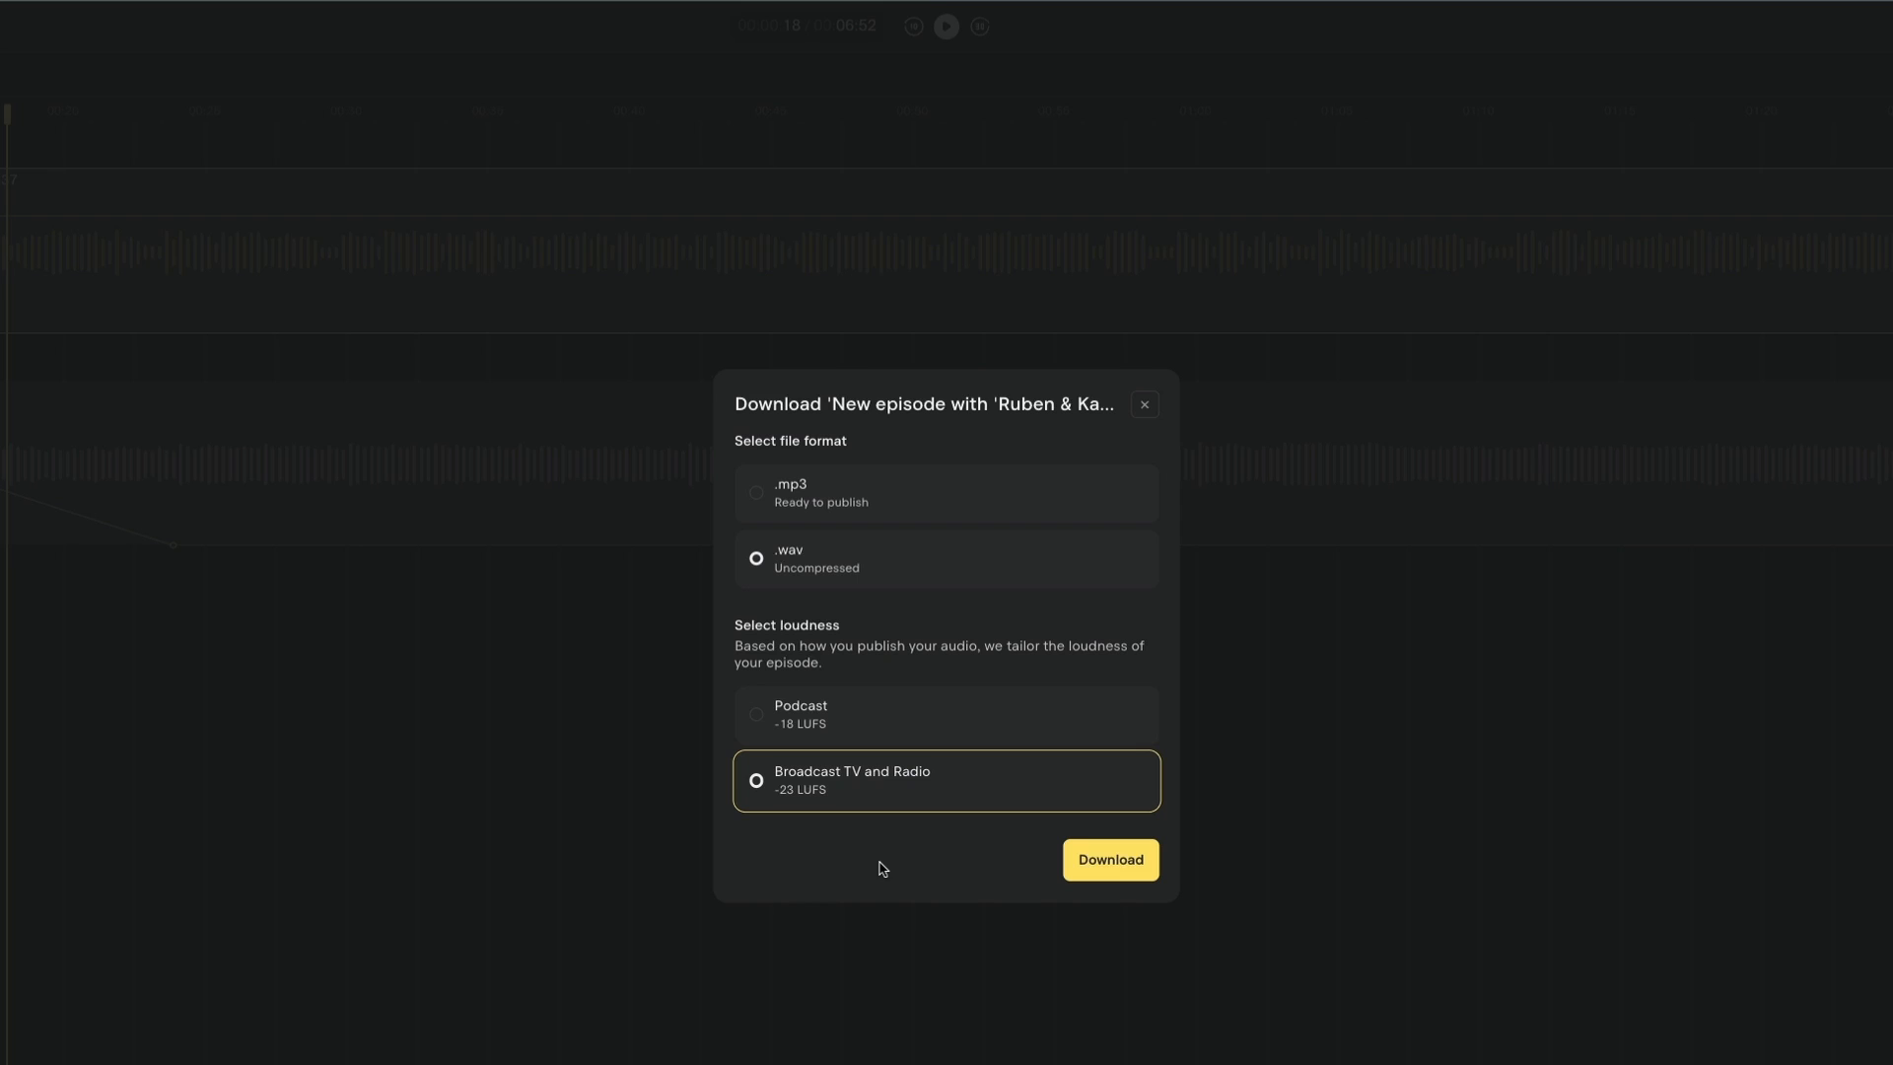
left_click(903, 715)
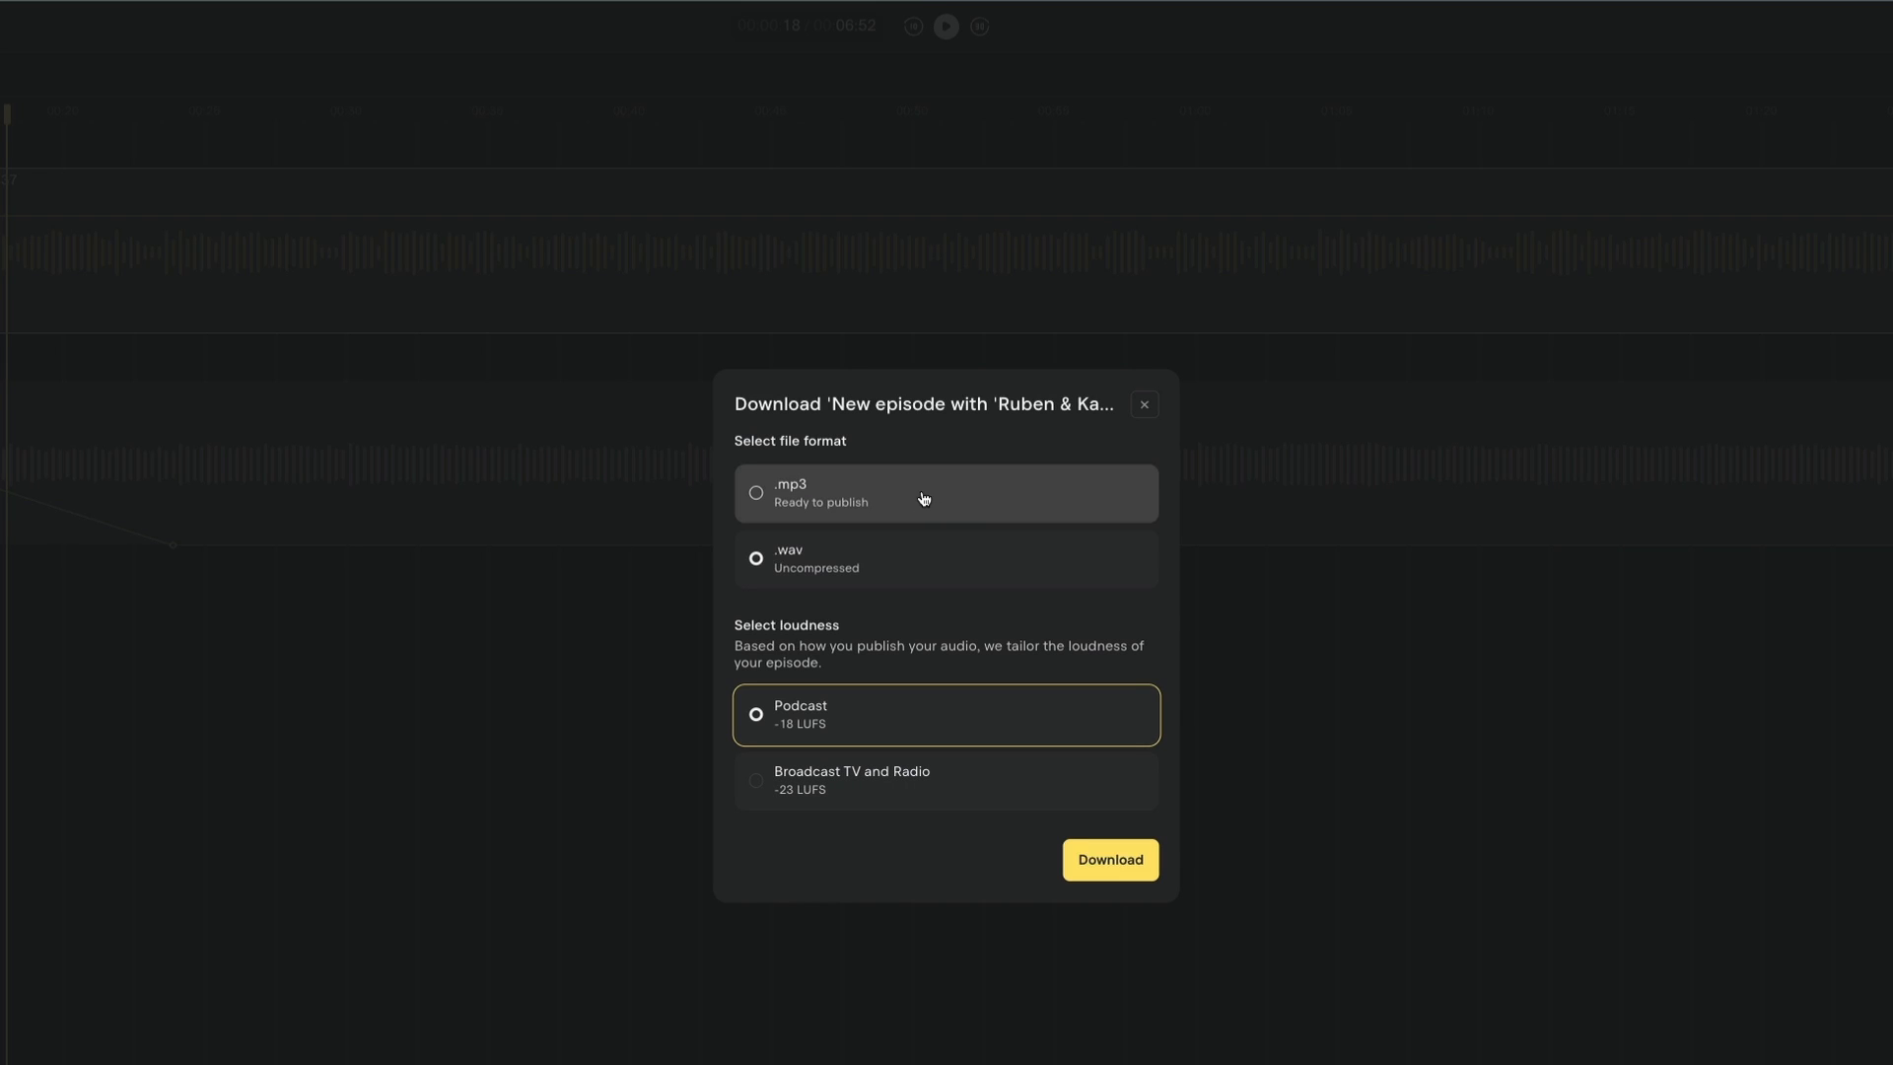
left_click(939, 498)
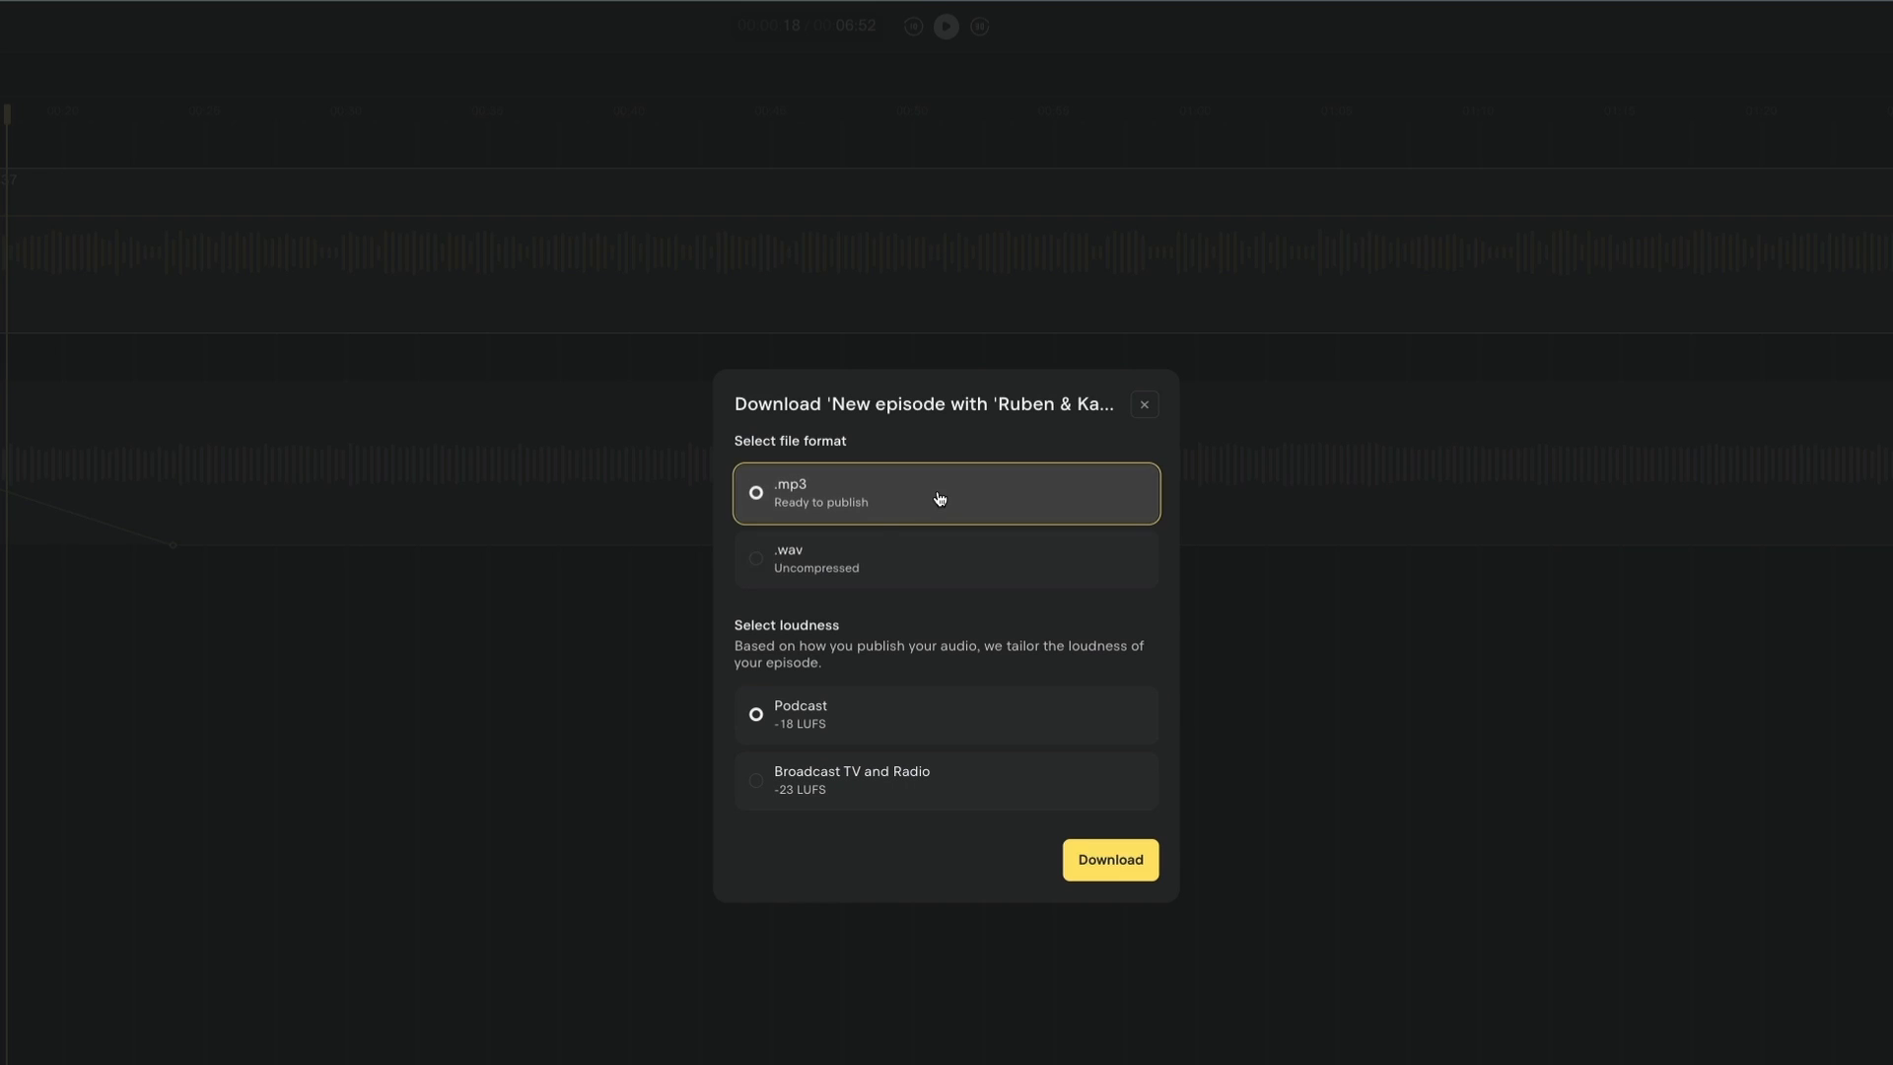
left_click(927, 735)
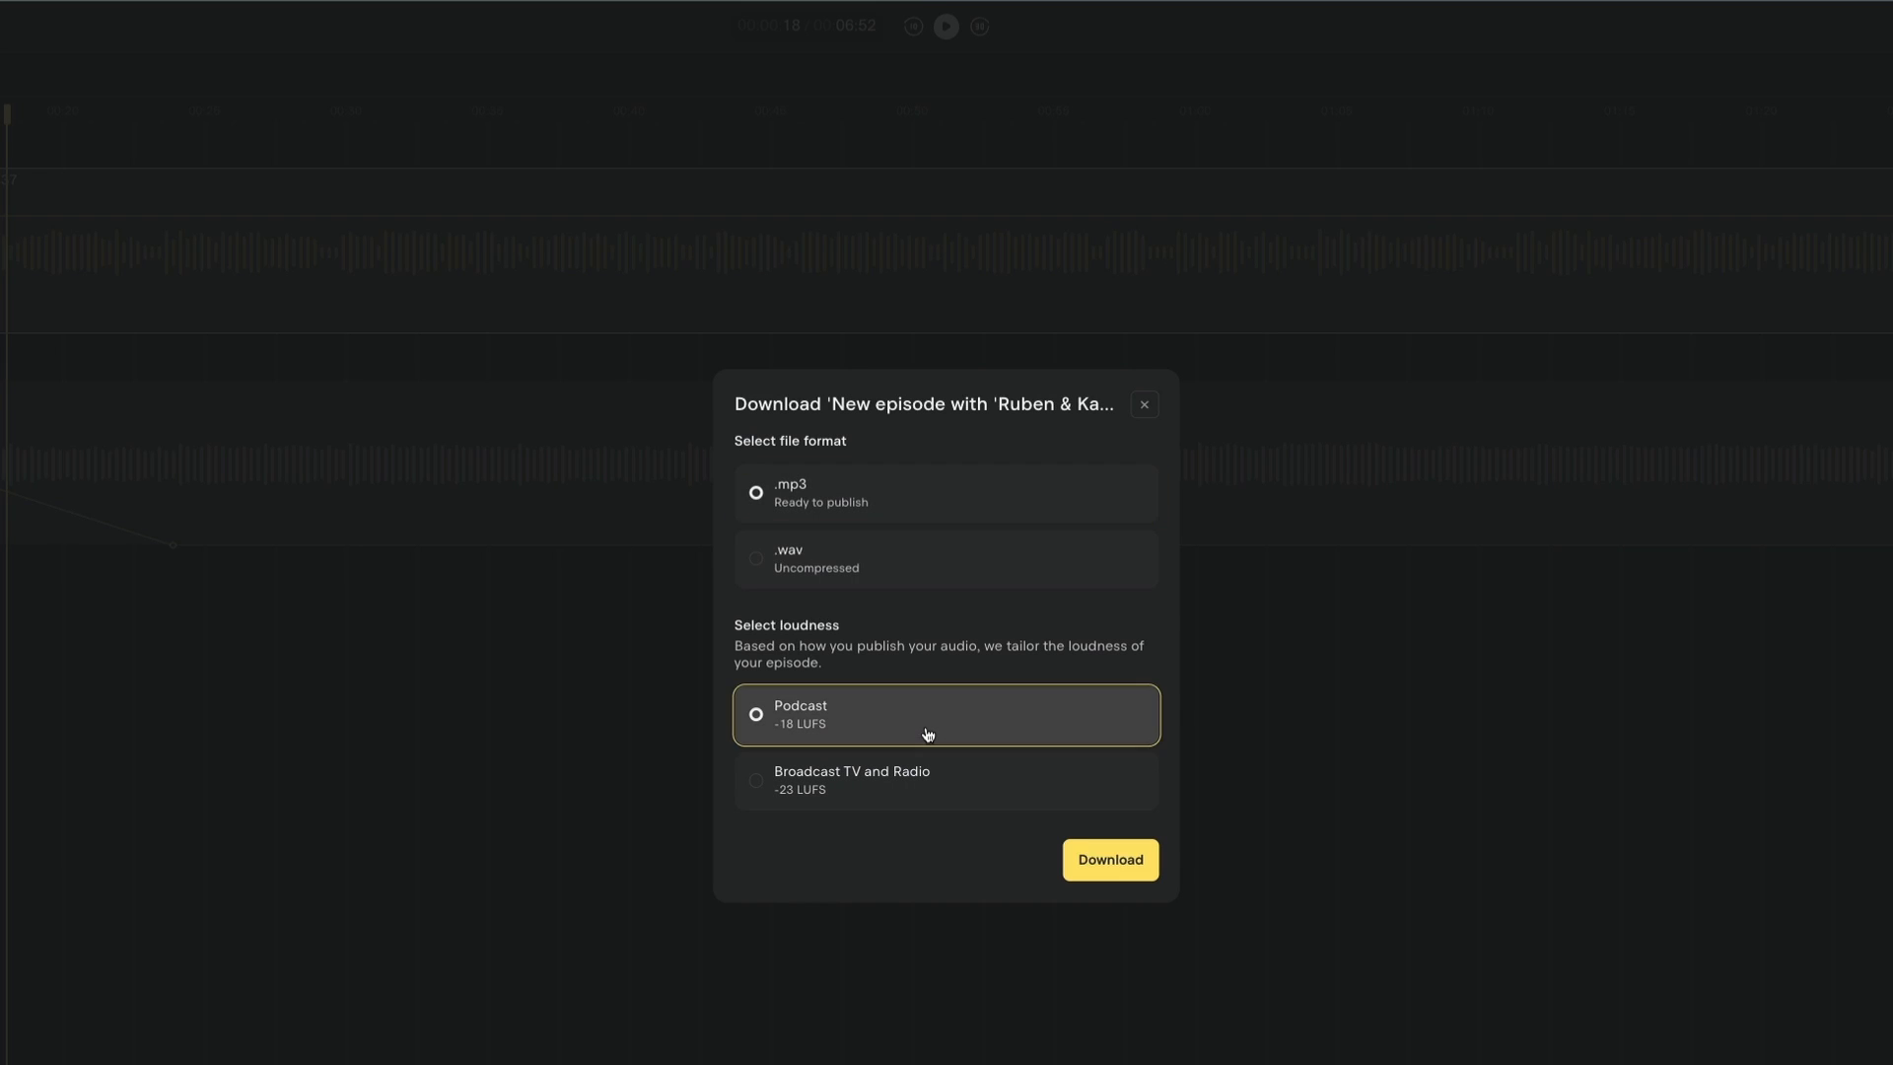
left_click(1111, 859)
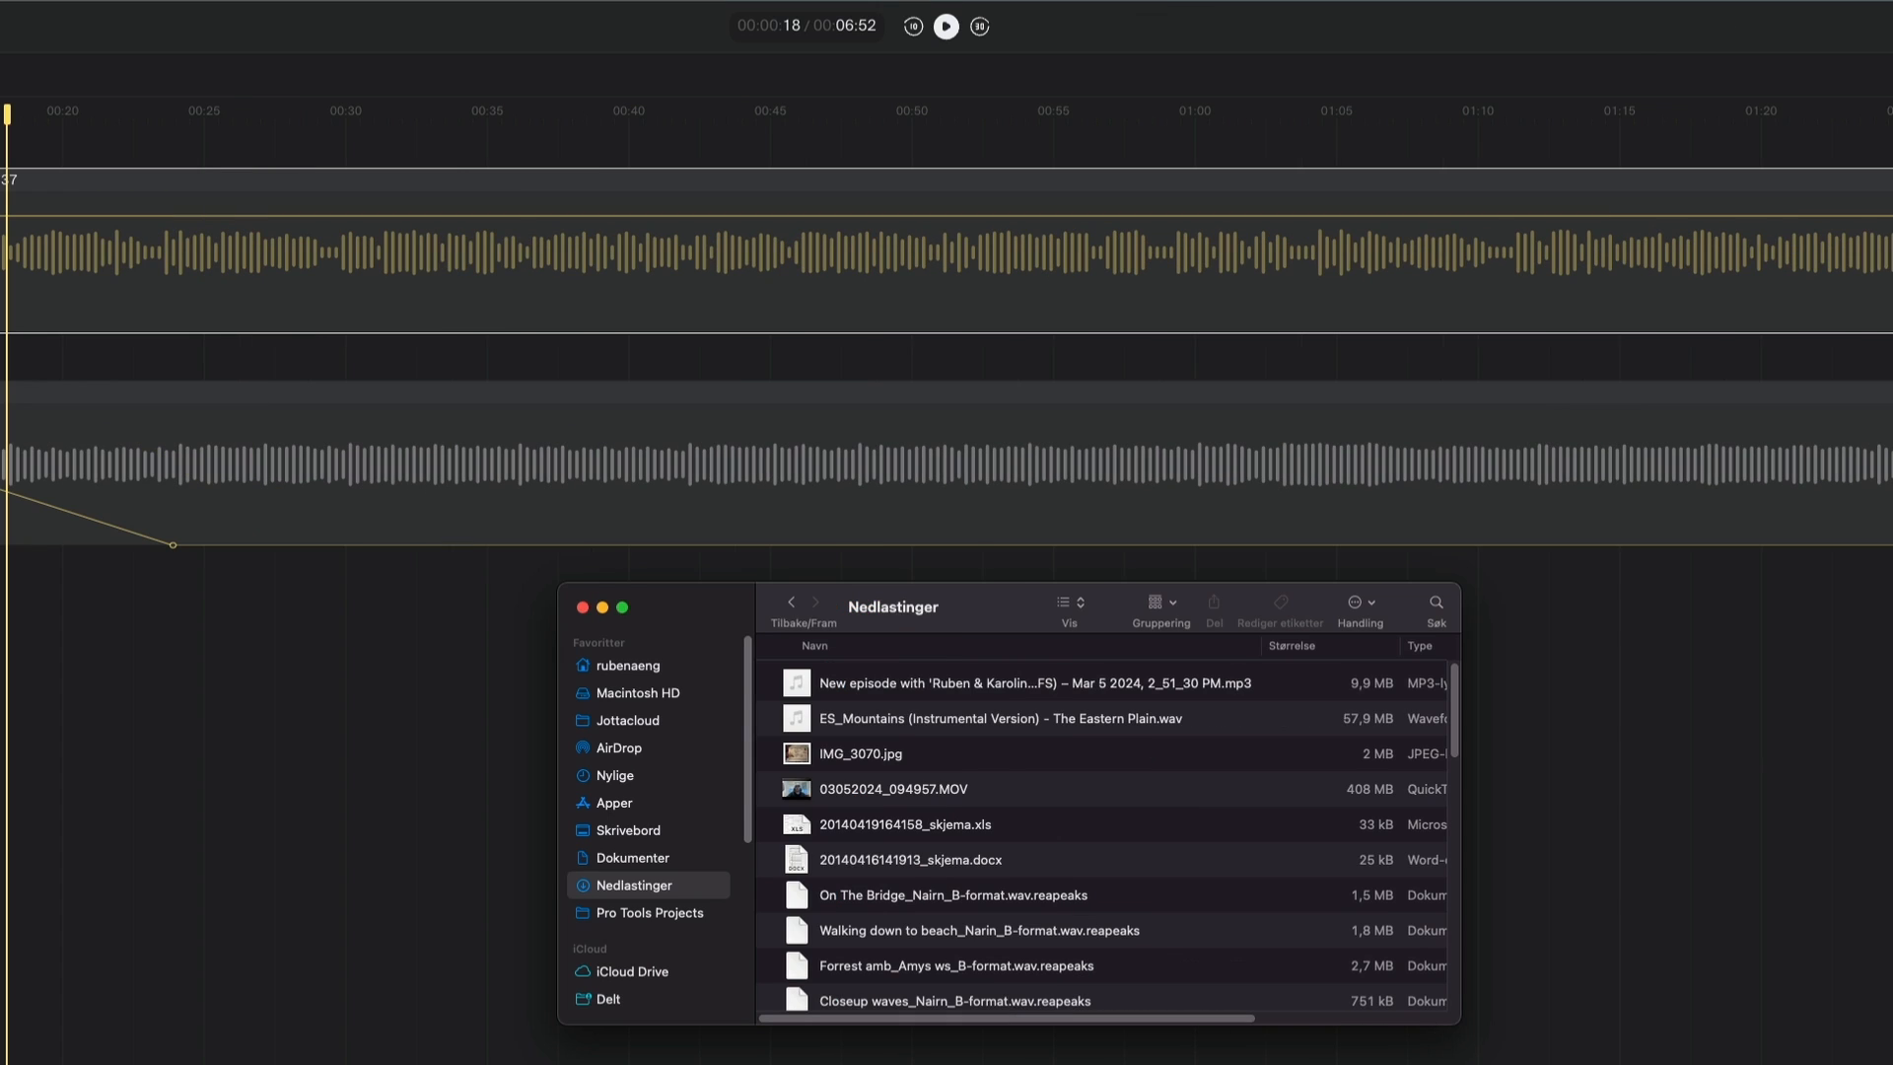
left_click(919, 685)
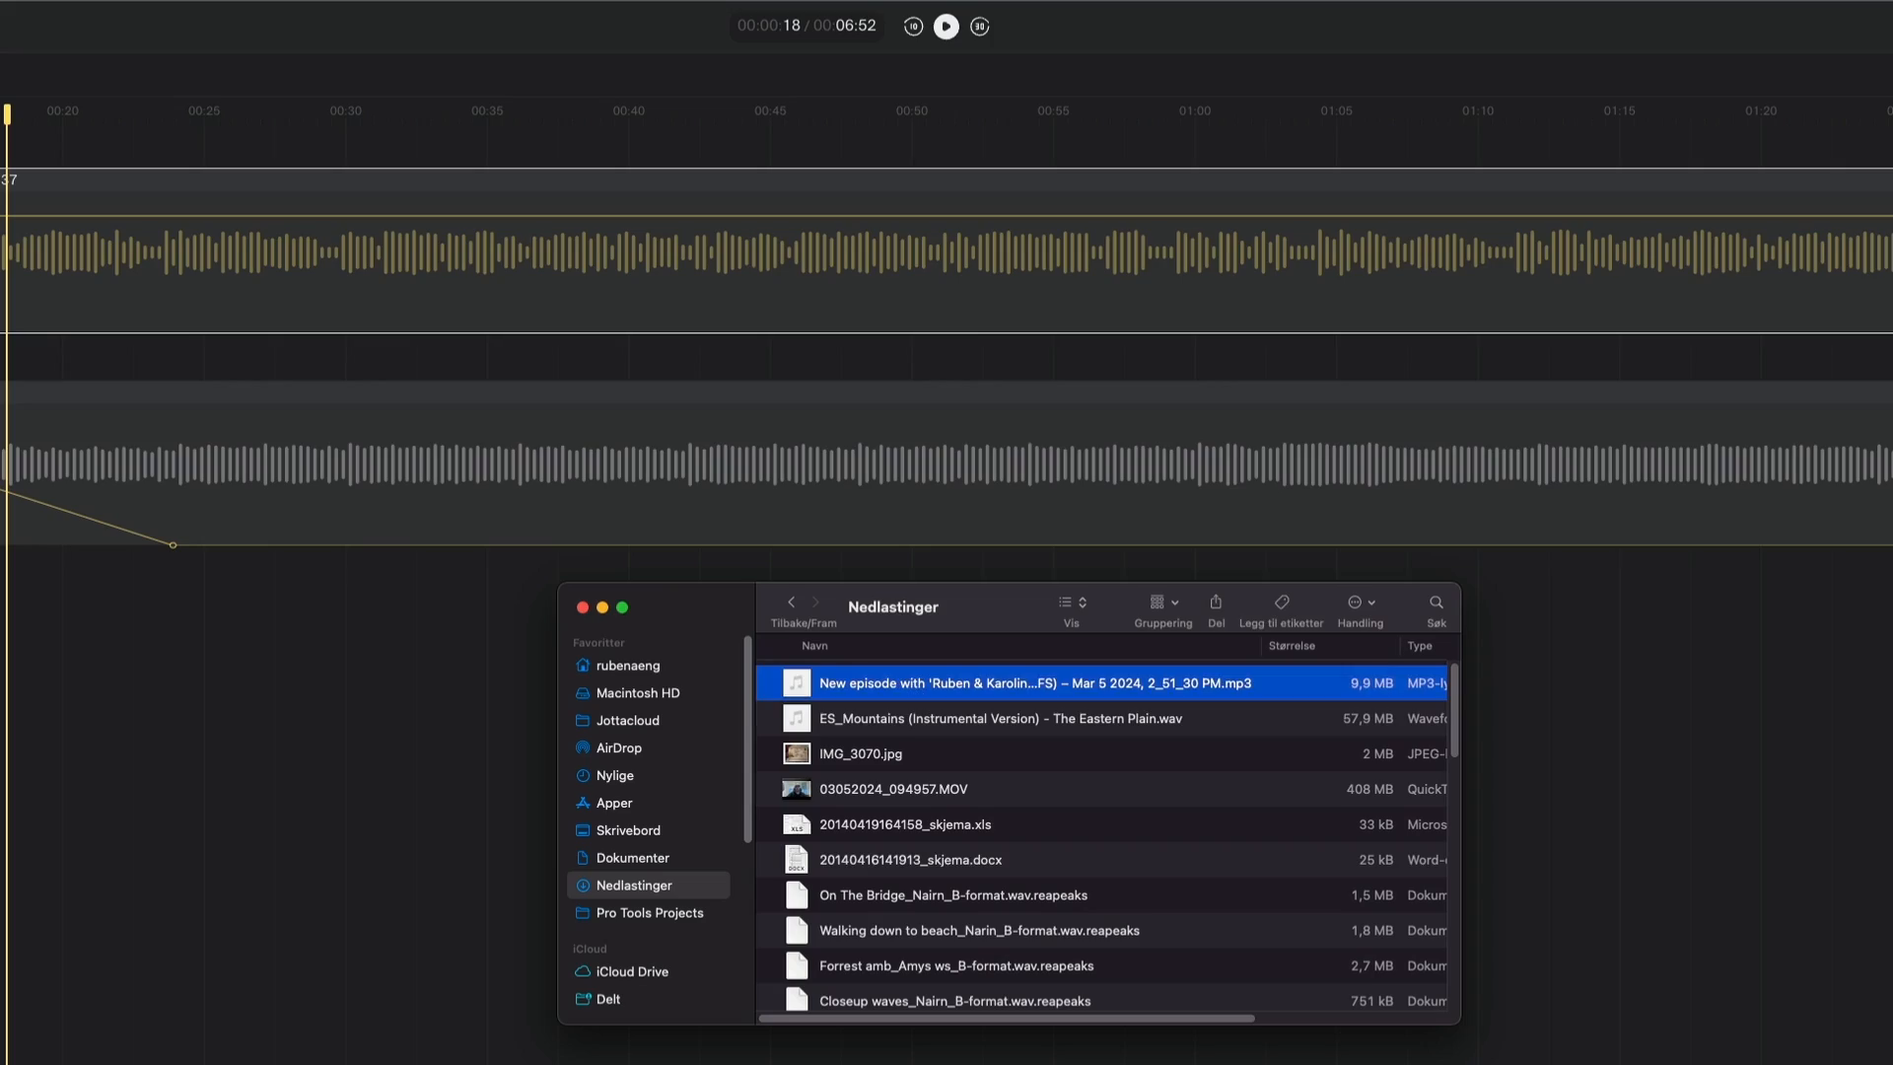